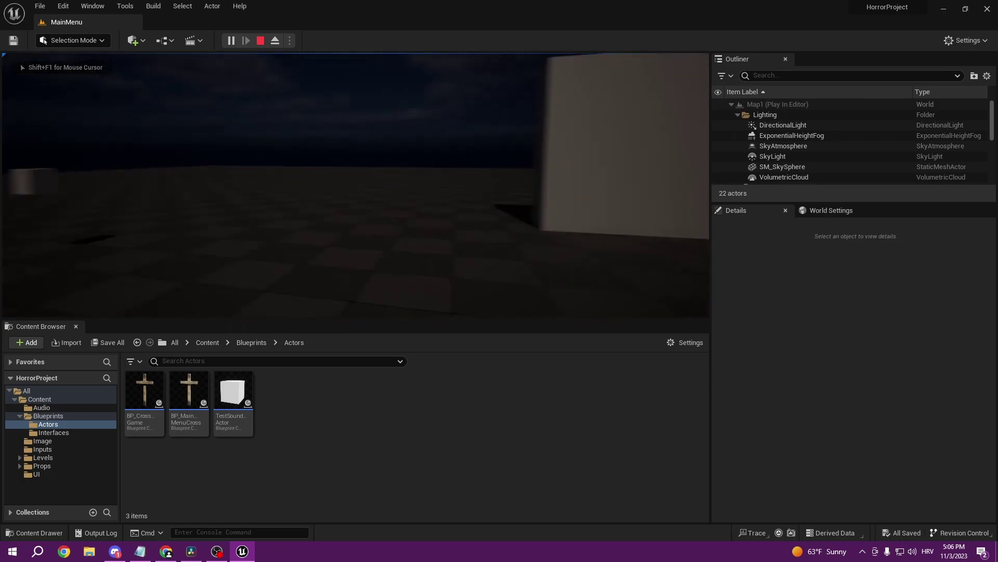
Step: Play-test the level by walking around the walls and interacting with the cross, and stop the play session
key(w)
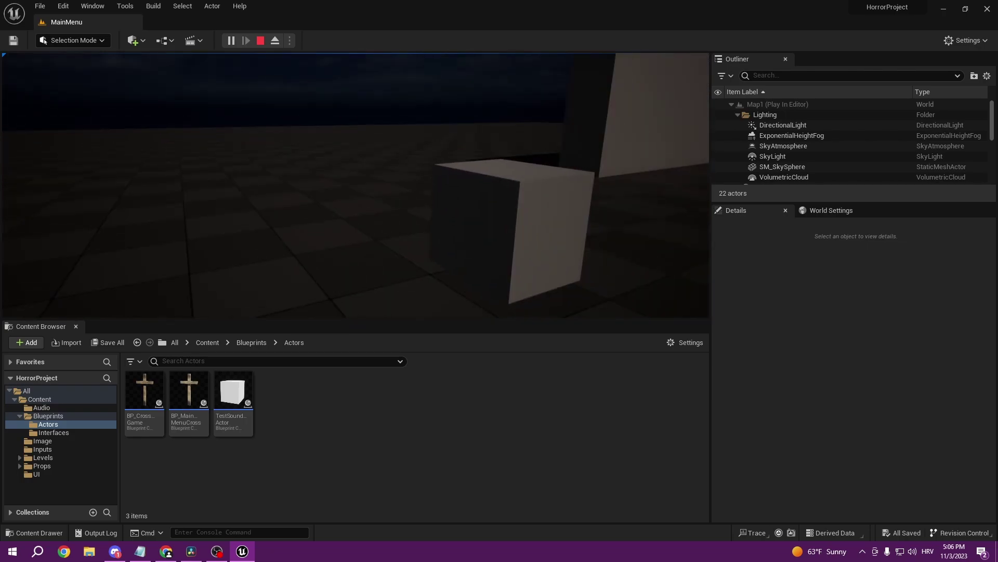
key(w)
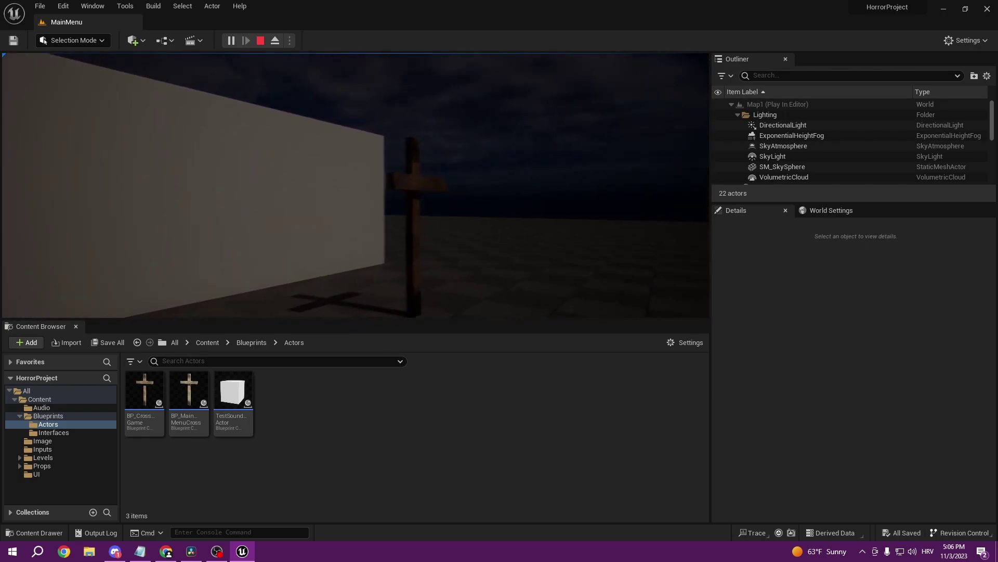
key(e)
click(356, 185)
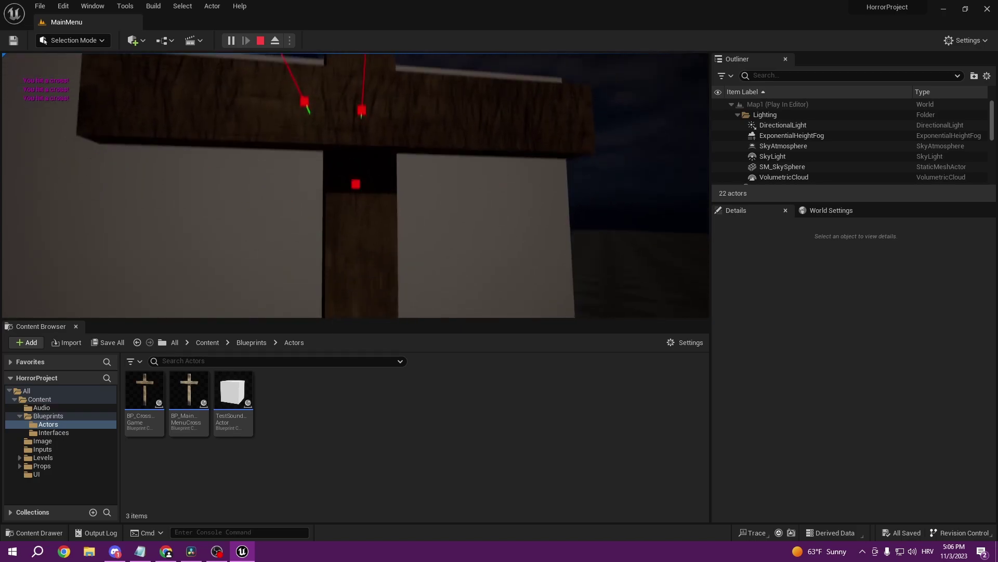
click(356, 185)
key(w)
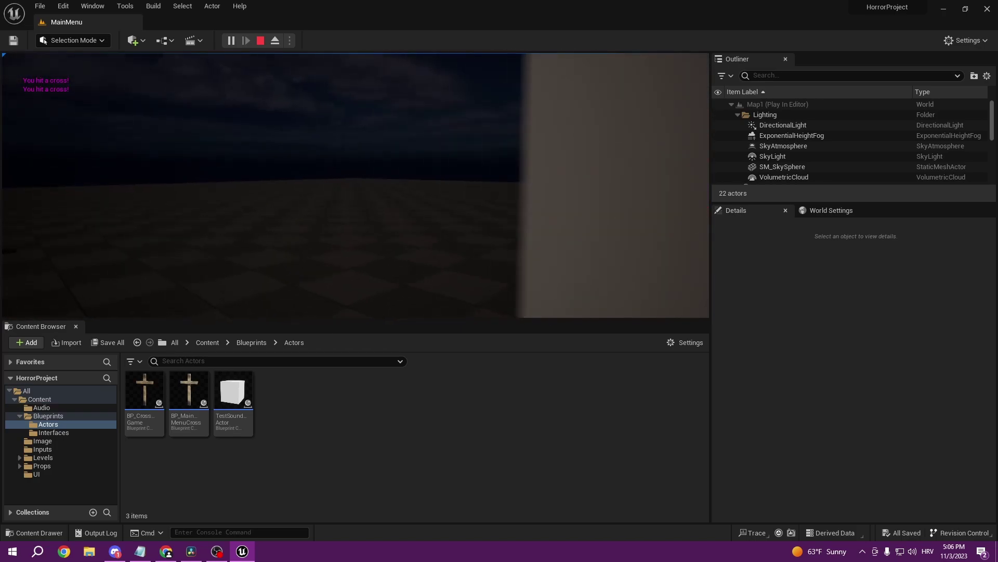
key(Escape)
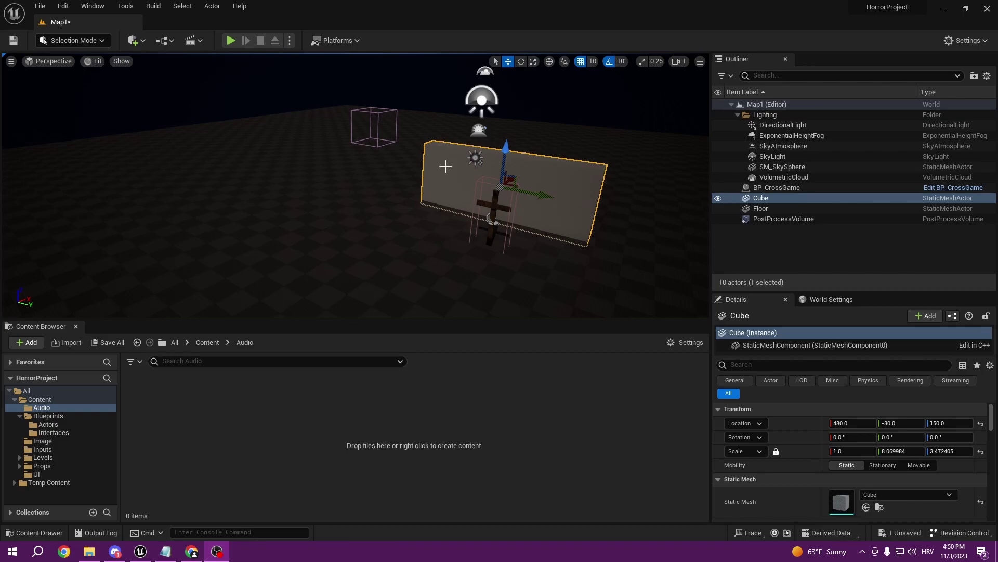
Step: Examine the wall and the cross in the Map1 level from several angles
right_drag(537, 192, 405, 195)
key(d)
alt+drag(453, 208, 537, 182)
click(388, 213)
right_drag(387, 213, 543, 178)
key(a)
key(s)
click(272, 181)
right_drag(328, 225, 296, 262)
key(d)
key(w)
alt+drag(328, 225, 336, 229)
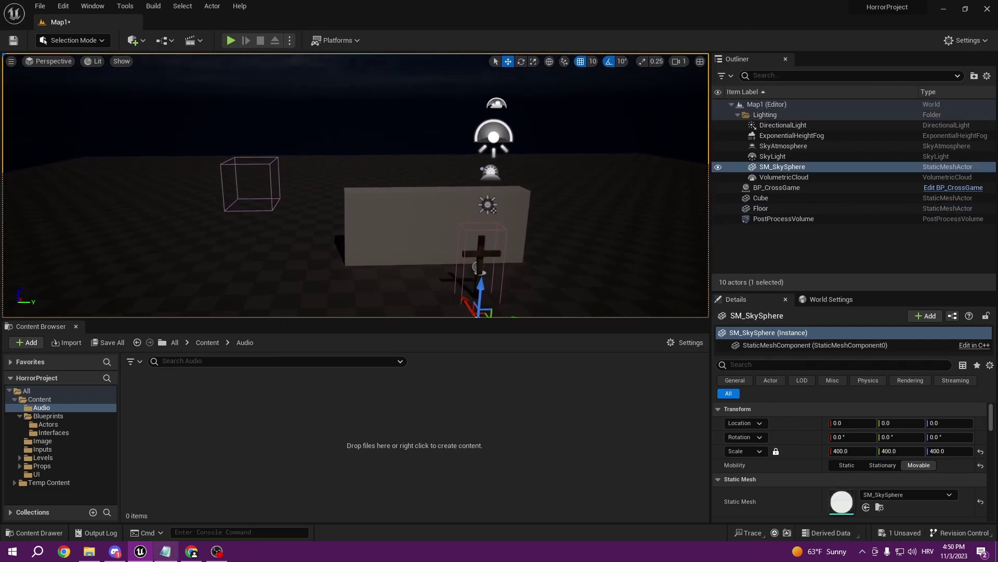
Step: Switch to the "music tut" notes in Notepad and review the channel, music and sound-effect links
click(192, 551)
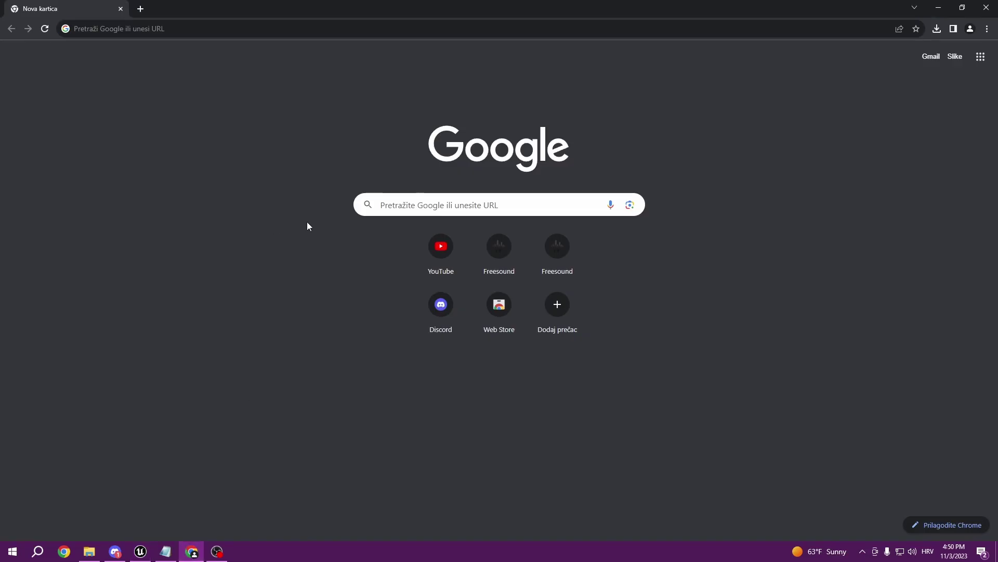
click(165, 551)
drag(447, 156, 398, 125)
drag(440, 183, 423, 172)
click(495, 224)
drag(468, 238, 424, 242)
click(422, 240)
drag(470, 272, 220, 219)
click(190, 213)
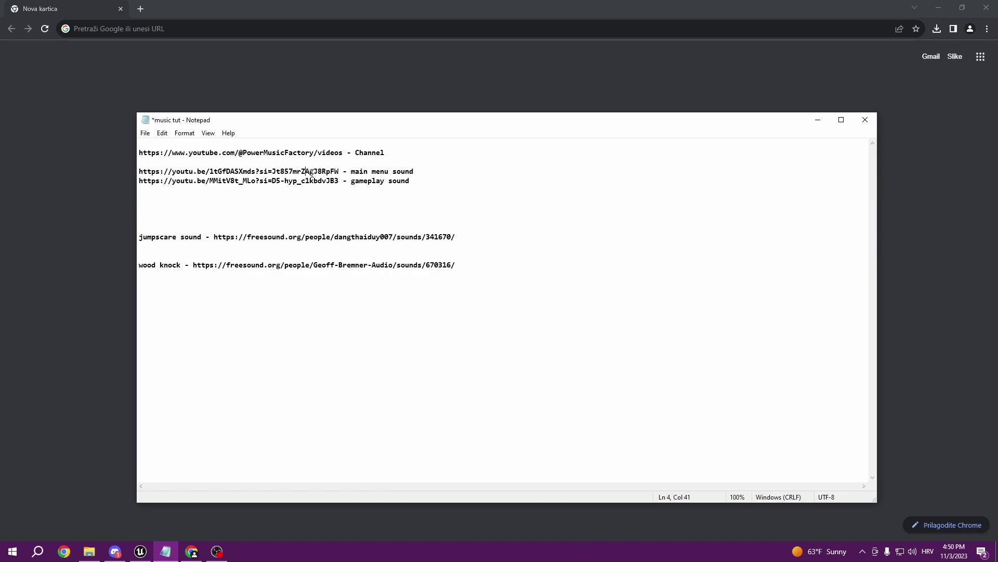
drag(339, 176, 416, 184)
click(185, 172)
Step: Add the lines ".wav" and "and not .mp3" to the notes below the gameplay sound link
click(421, 186)
key(Return)
text(and not .mp3)
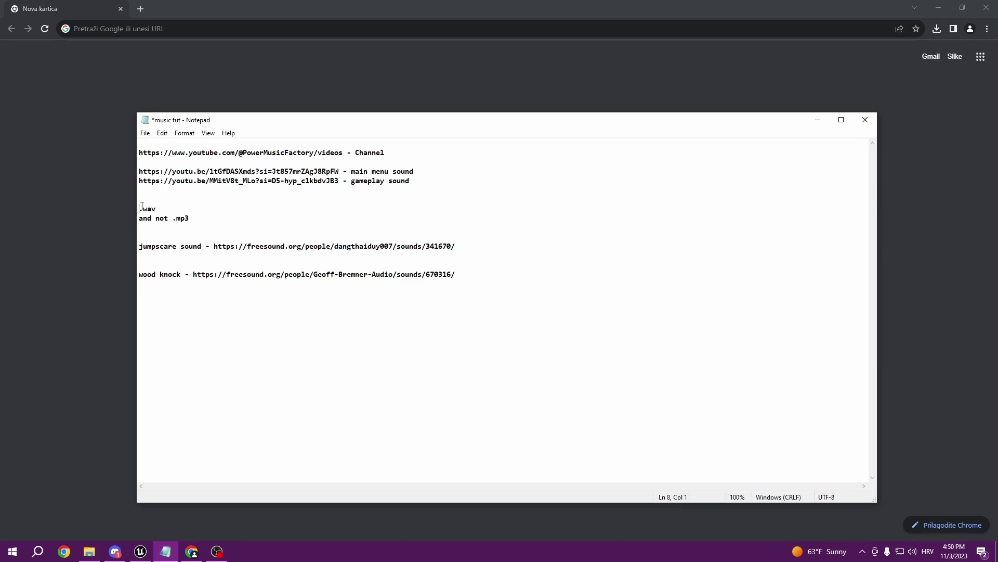
Step: Copy the main menu sound link from the notes and open it in Chrome
drag(337, 169, 156, 174)
click(188, 172)
click(344, 172)
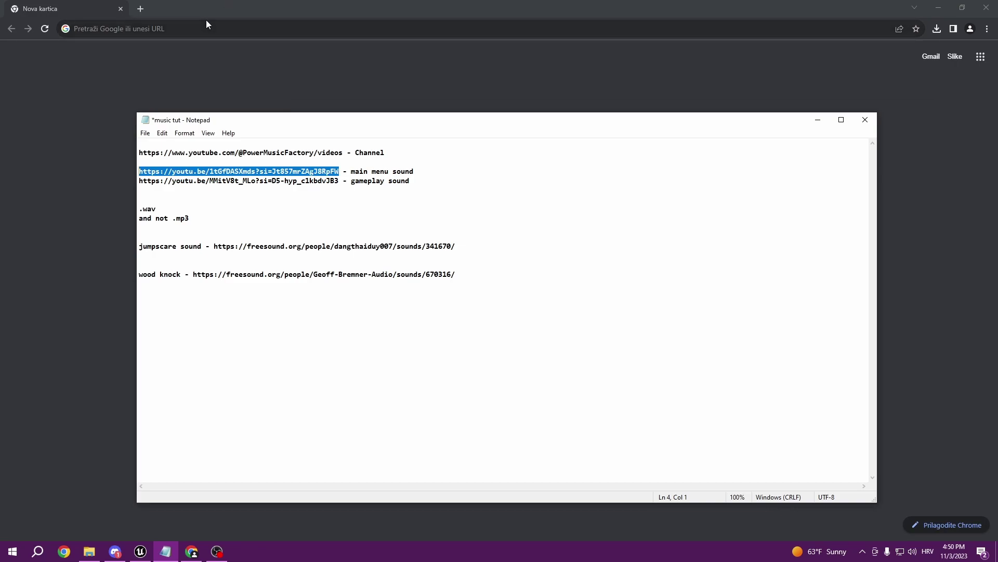
right_click(318, 171)
click(338, 204)
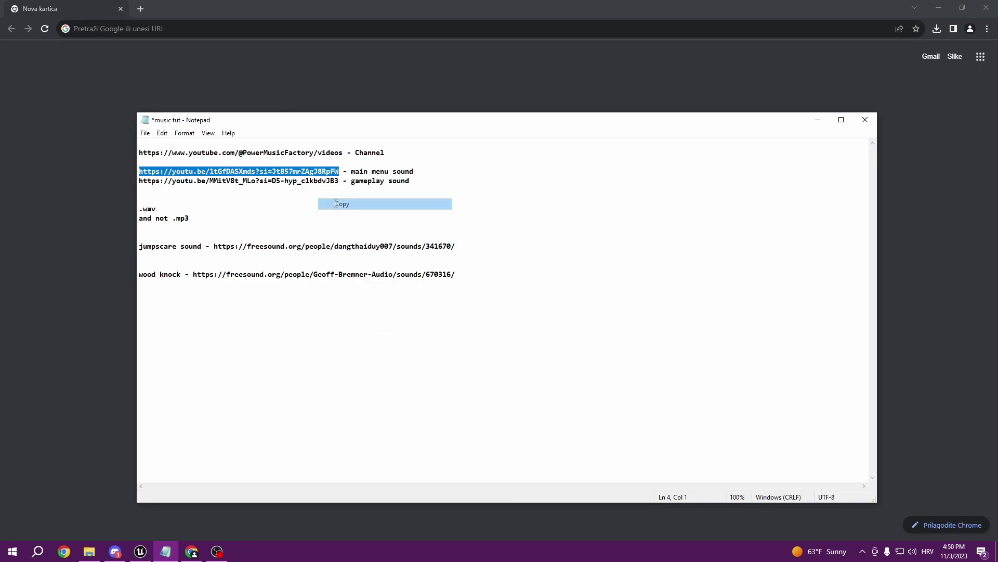
click(279, 85)
key(ctrl+v)
key(Return)
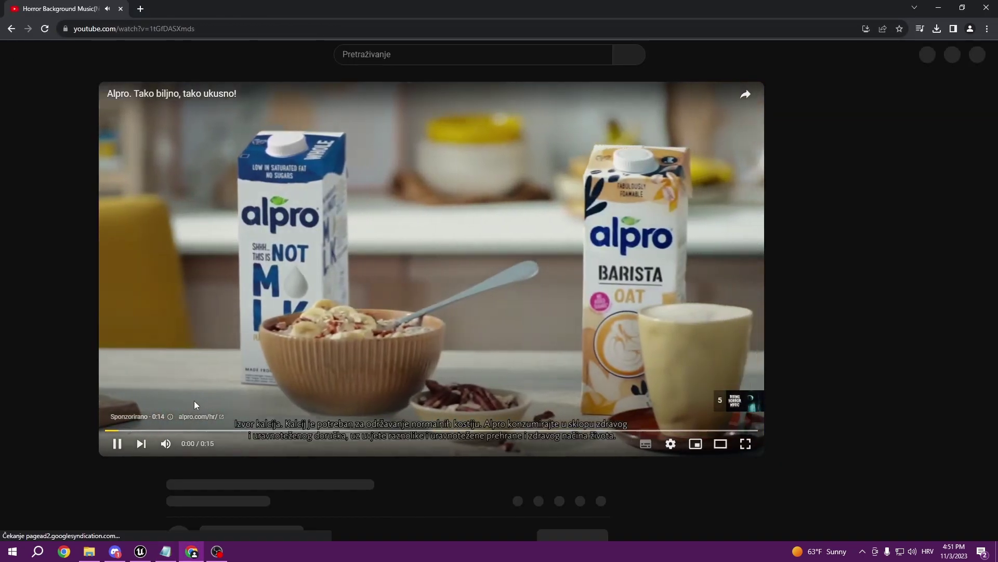
Step: Pause the horror background music video and copy its share link
click(201, 399)
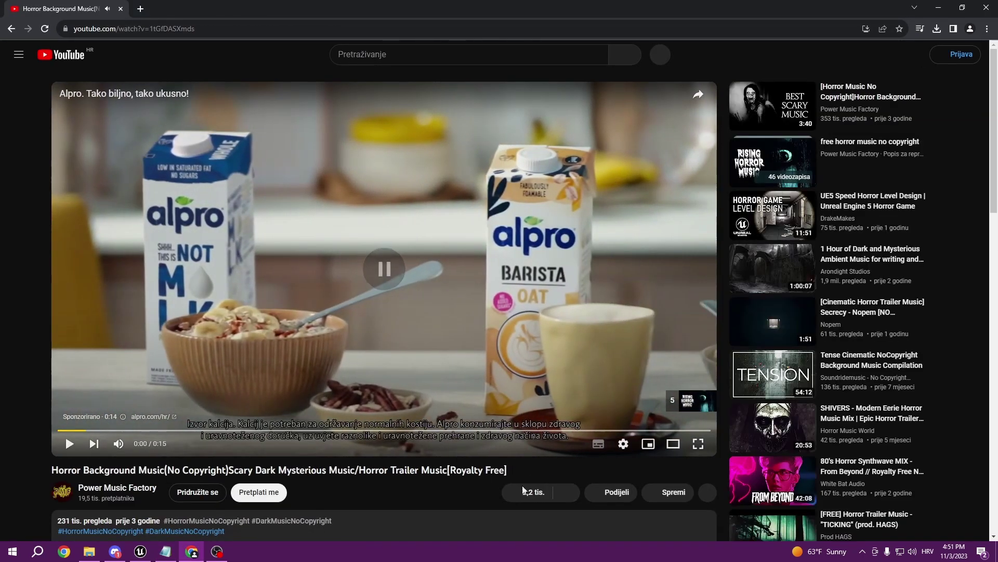
click(609, 493)
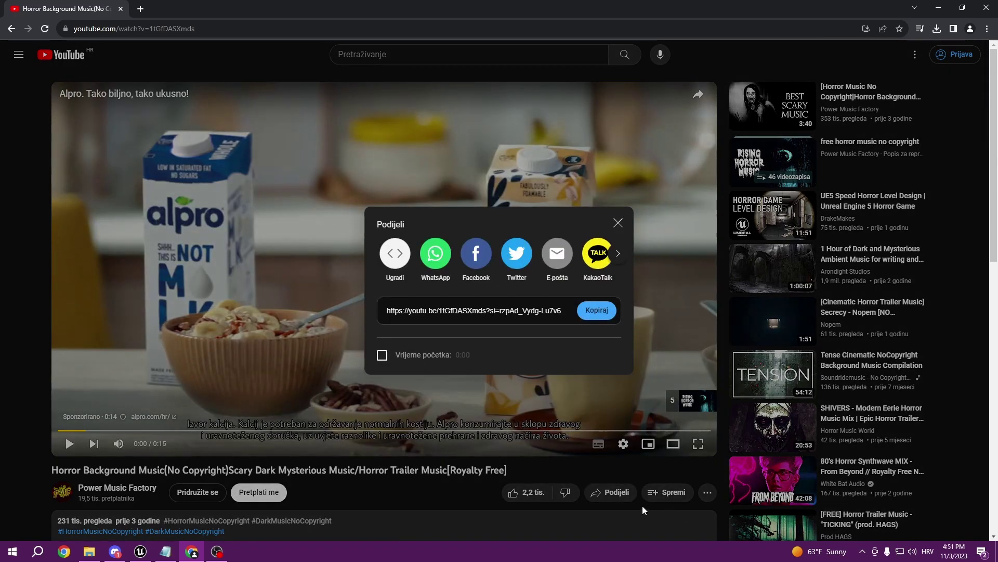
click(596, 311)
click(618, 222)
Step: Search the web for "yt to wav"
click(172, 32)
text(yt)
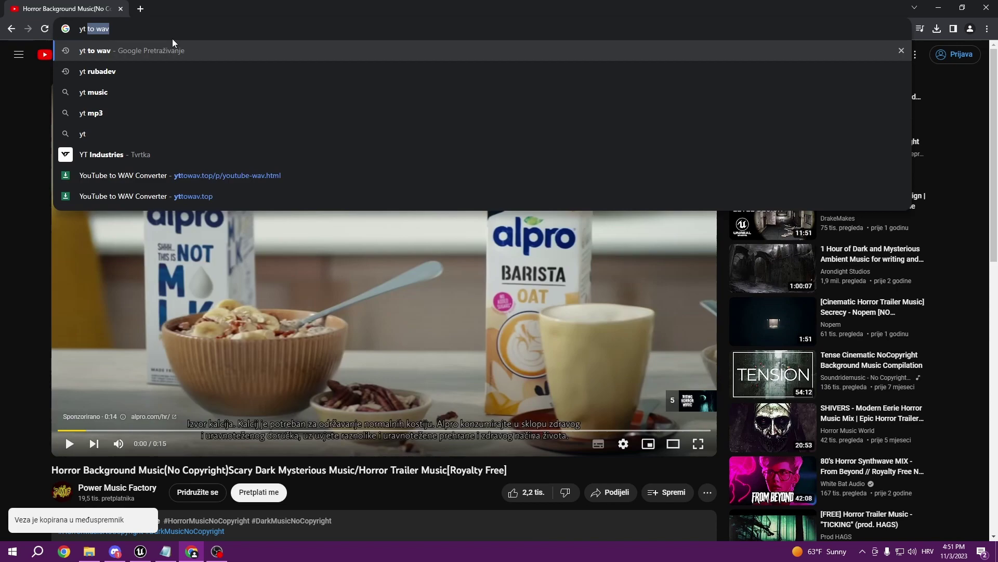
text( to wav)
key(Return)
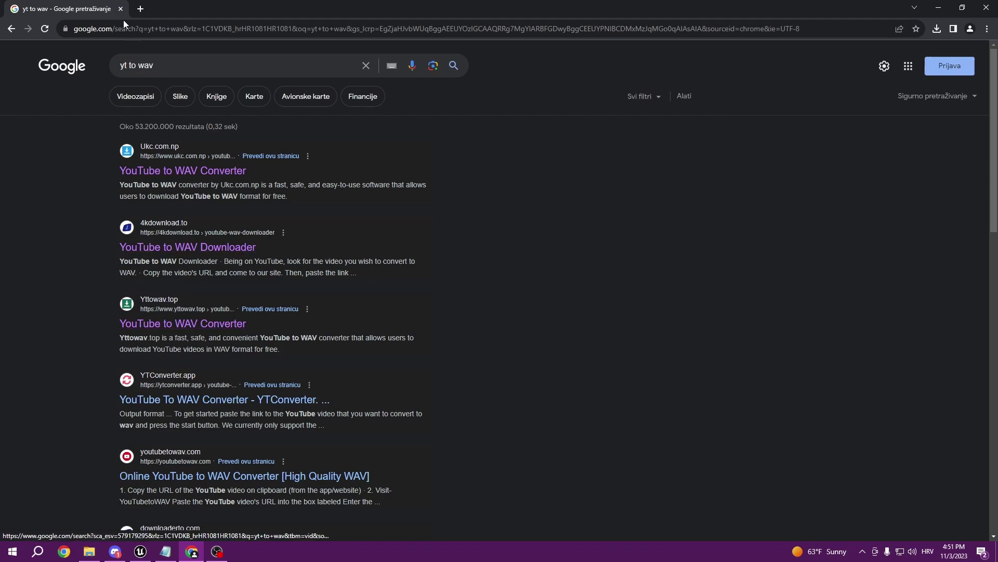
Step: Copy the jumpscare sound link from the Notepad notes, open it in Chrome and dismiss the translation popup
click(157, 546)
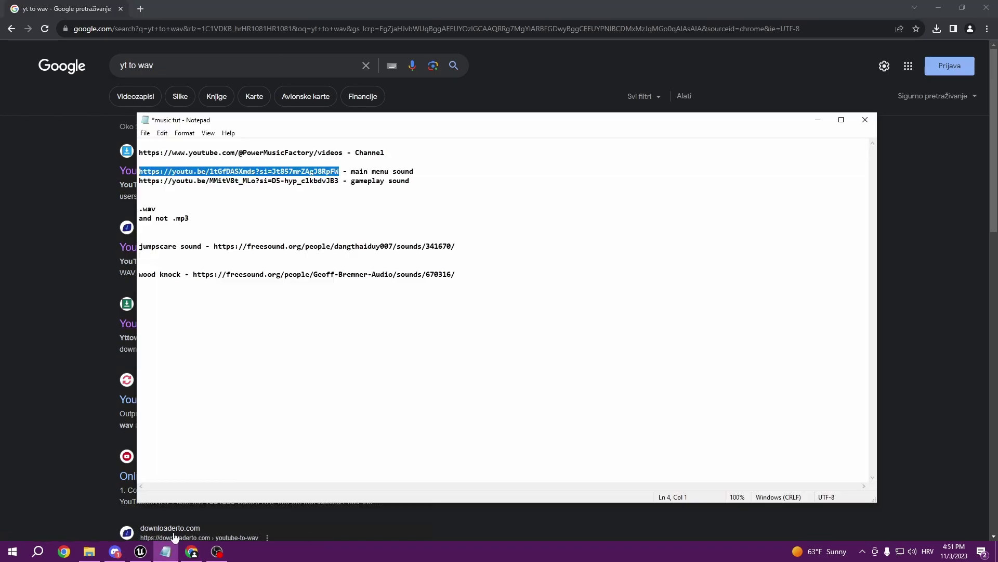
click(460, 261)
drag(459, 249, 236, 246)
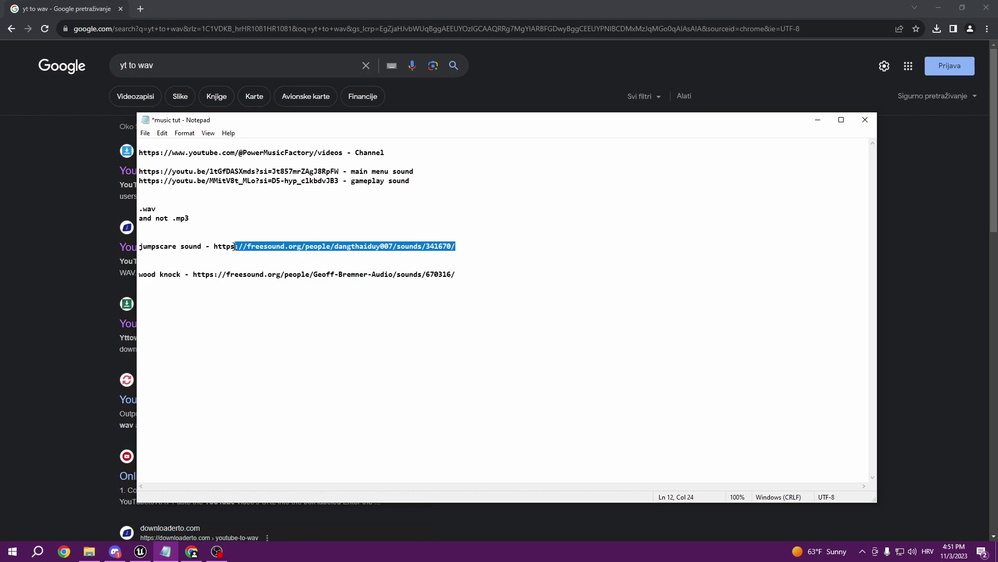
key(ctrl+c)
click(145, 24)
key(ctrl+v)
key(Return)
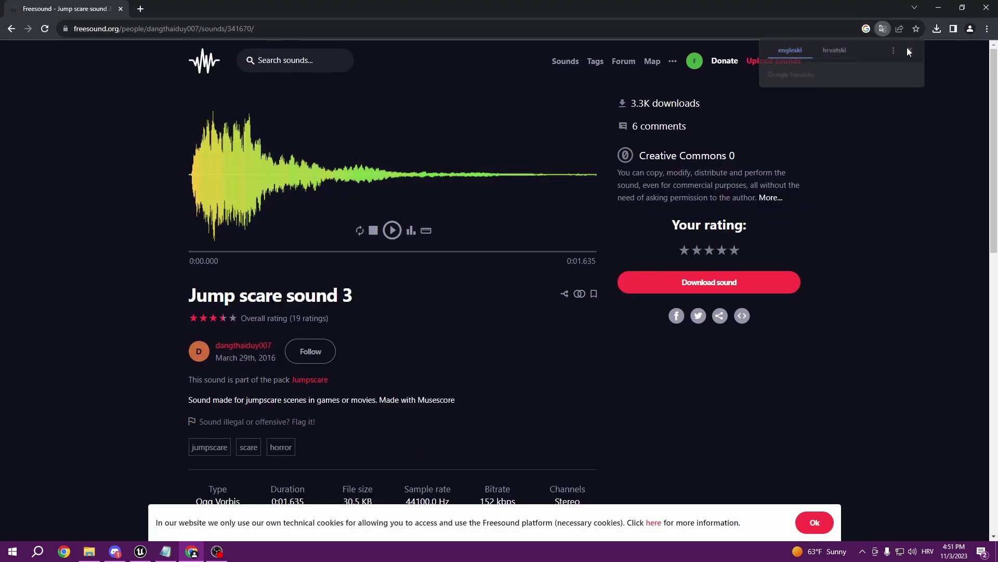
click(910, 50)
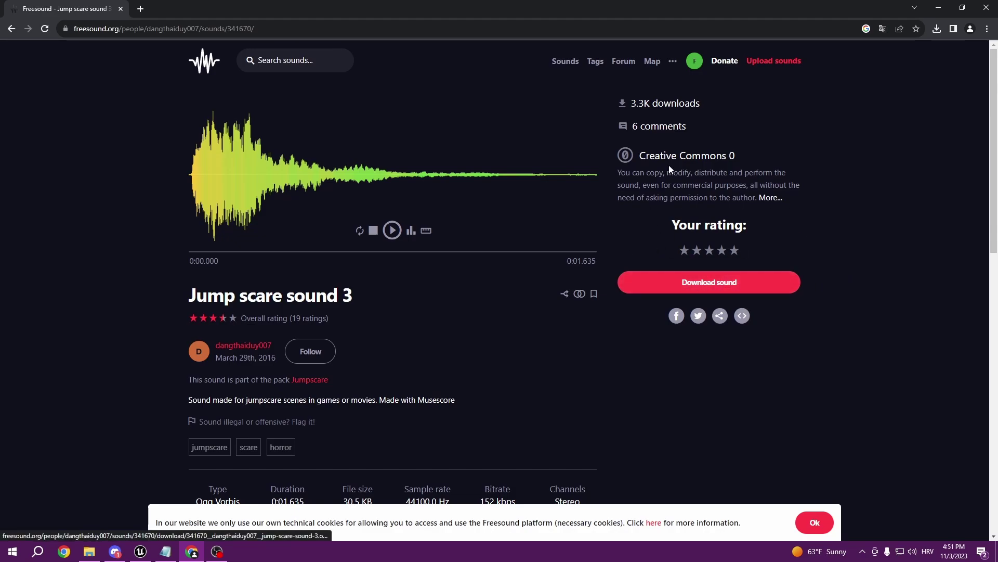
Step: Review the Creative Commons 0 licence details on the Jump scare sound 3 page
mouse_move(738, 168)
mouse_down()
mouse_move(647, 158)
mouse_move(736, 154)
mouse_up()
click(647, 159)
click(110, 149)
scroll(199, 263, down, 1)
scroll(224, 312, up, 1)
Step: Look over the jumpscare and wood knock links in the Notepad notes again and return to the sound page
click(170, 555)
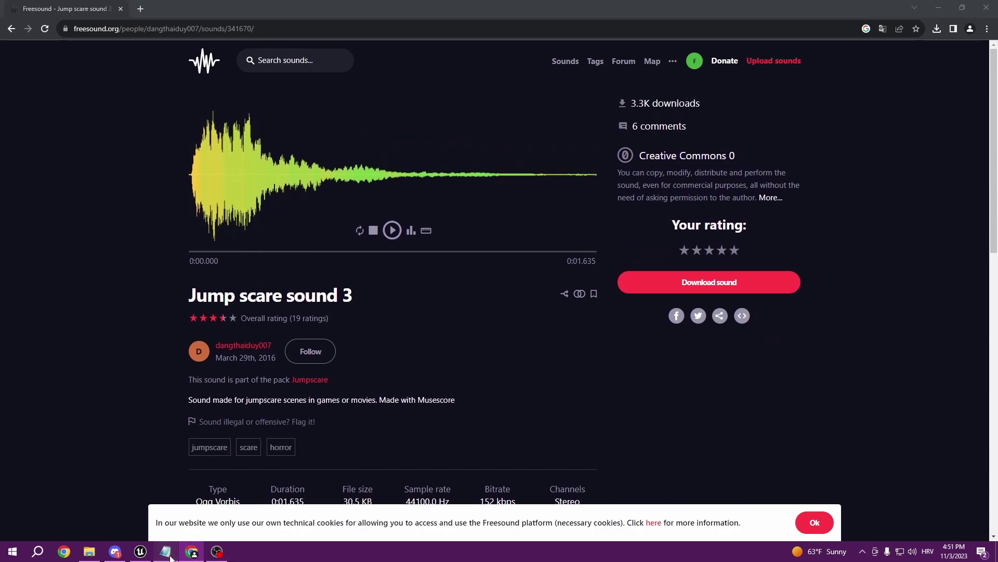
click(289, 216)
drag(458, 275, 161, 193)
click(487, 298)
click(291, 227)
drag(720, 123, 643, 123)
click(742, 119)
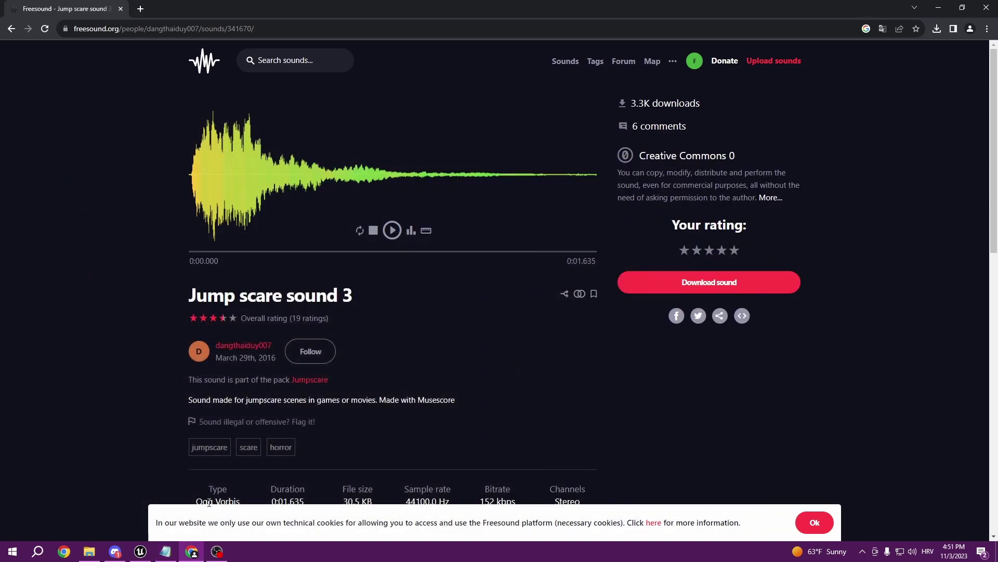
Step: Bring up the Downloads Audio folder in File Explorer as a smaller window over Unreal Editor and select its four audio files
click(140, 552)
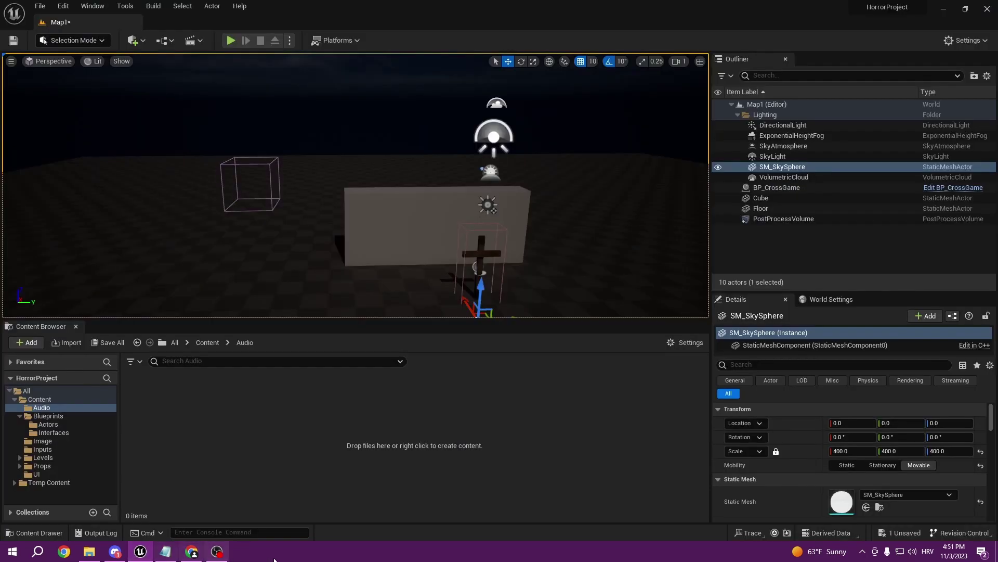
click(90, 552)
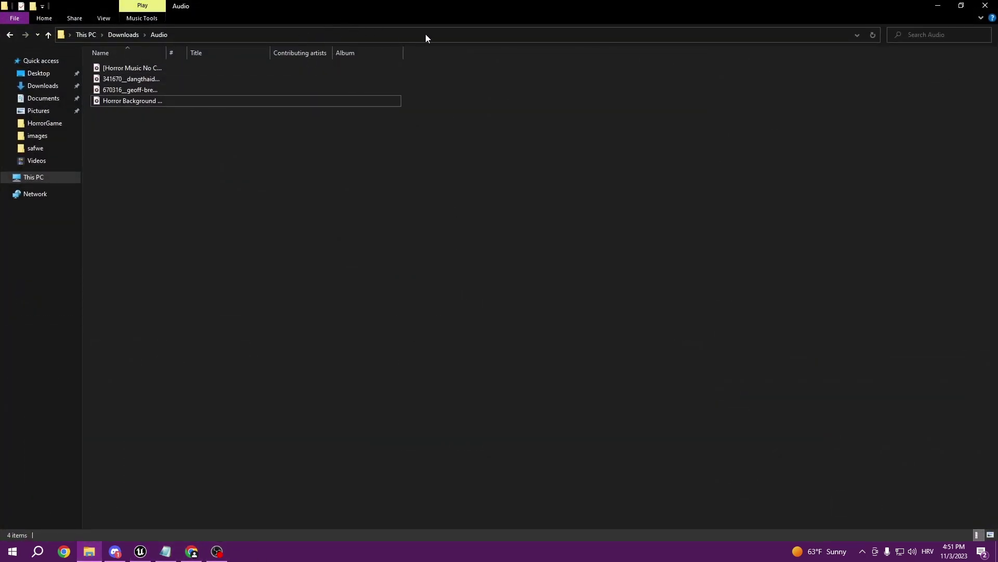
drag(429, 10, 685, 149)
drag(571, 272, 536, 217)
drag(535, 222, 214, 427)
Step: Go up to the Content folder and reopen its Audio subfolder
click(208, 342)
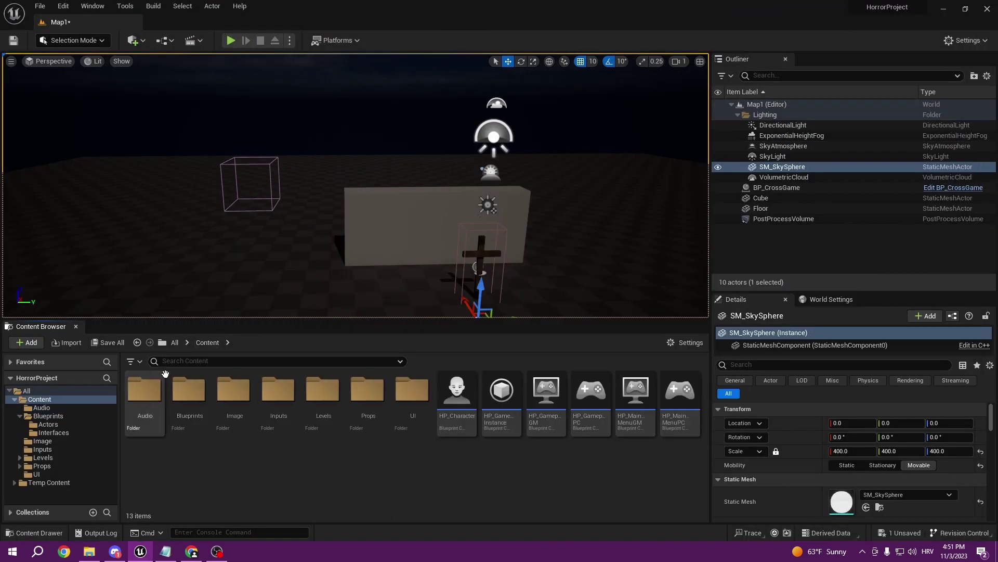
double_click(144, 394)
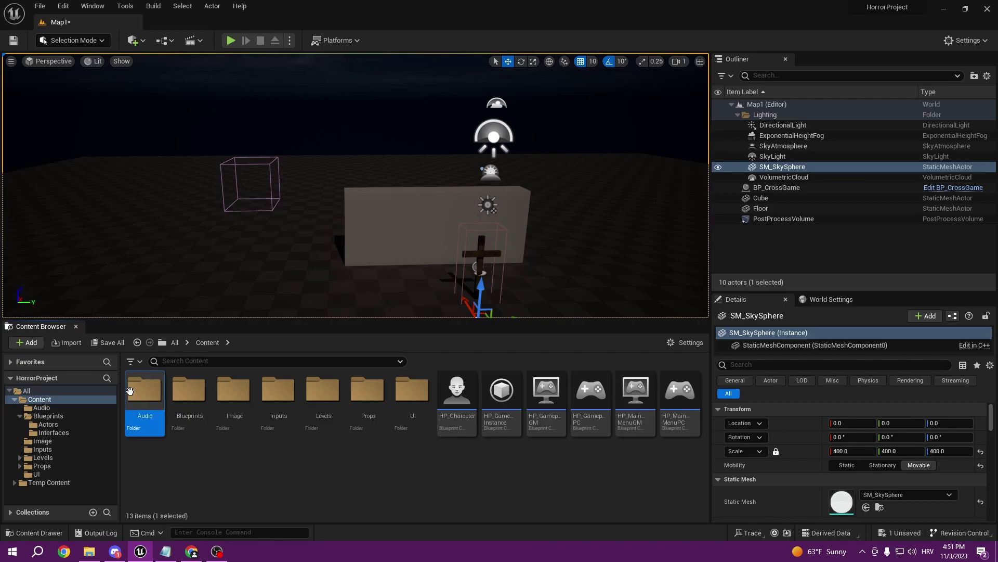
right_click(262, 423)
click(219, 381)
right_click(267, 417)
click(186, 426)
Step: Import the four audio files from the Downloads Audio folder into the project's Audio folder and close File Explorer
click(88, 552)
drag(605, 290, 298, 411)
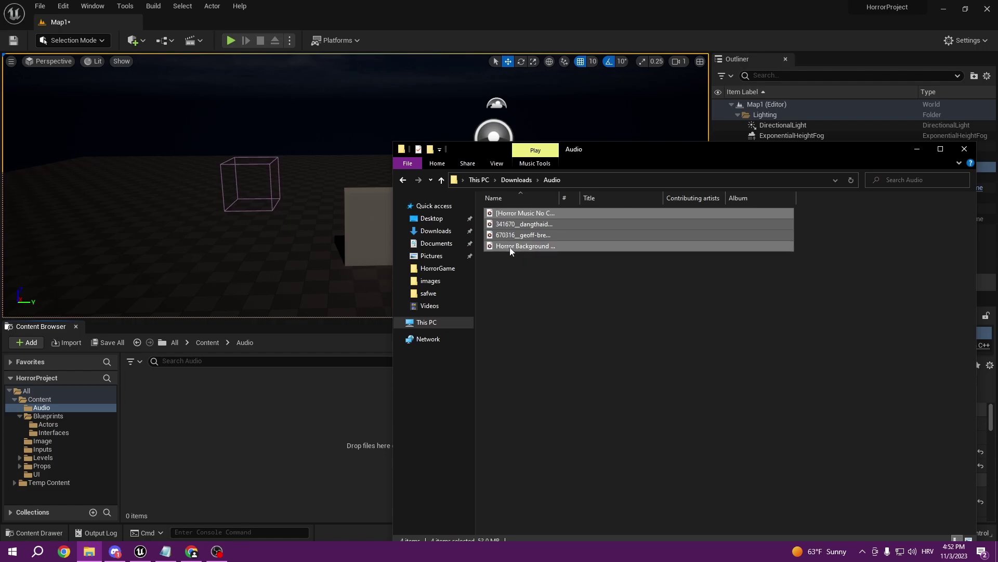
click(964, 150)
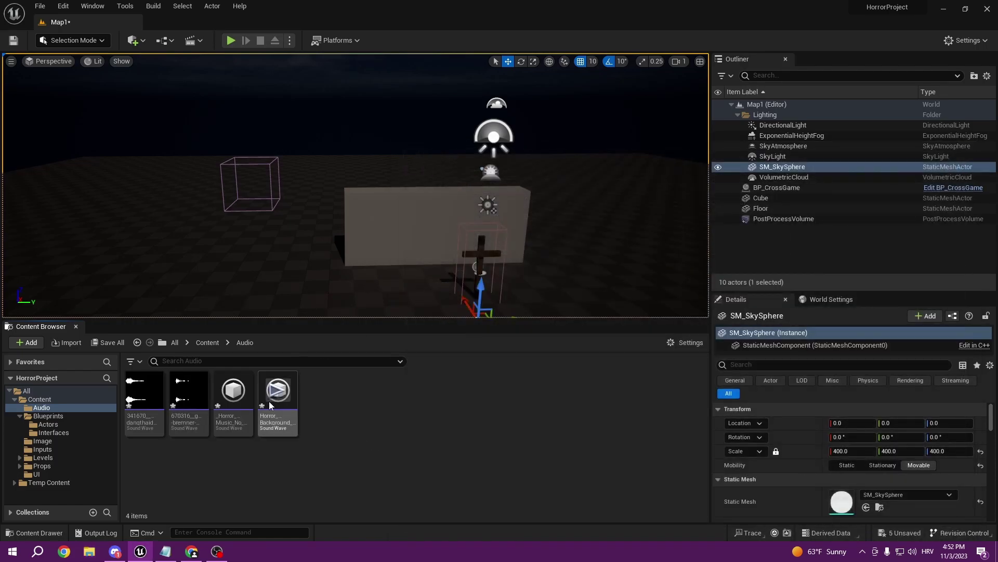
Step: Preview both imported horror music sound waves and rename the Horror_Background one as BackGround_Music
click(232, 390)
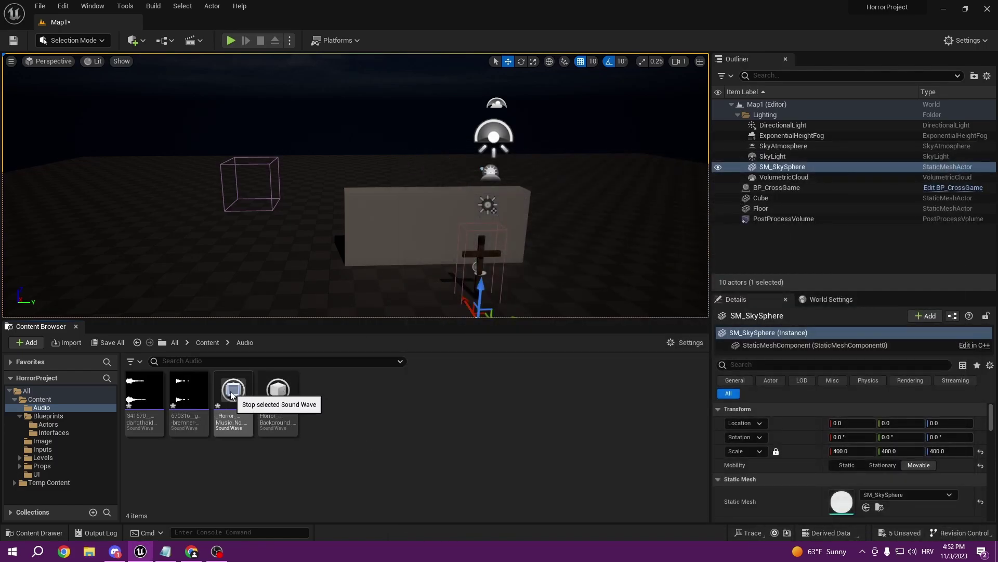
click(278, 391)
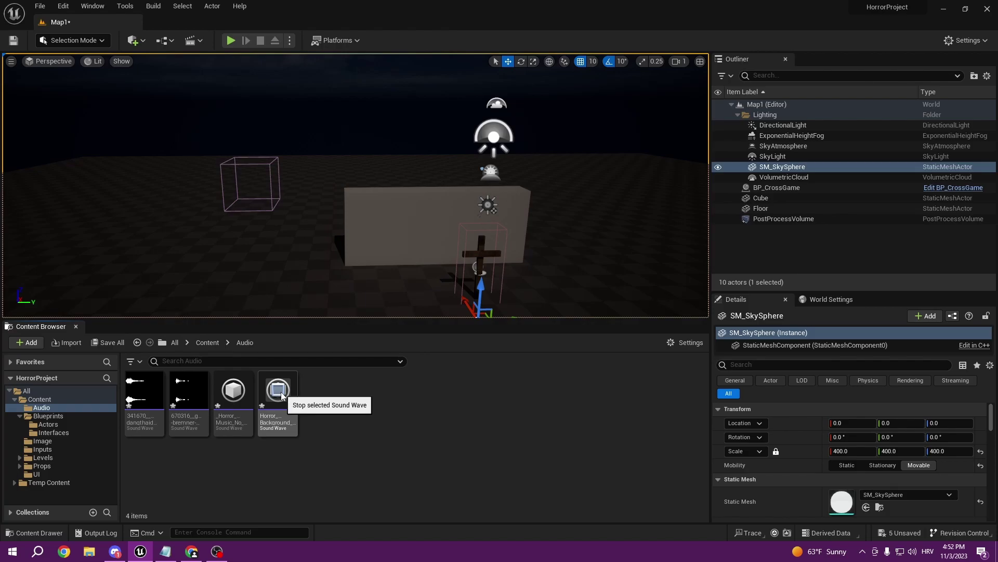
click(273, 414)
key(F2)
text(BackGround Music)
key(Return)
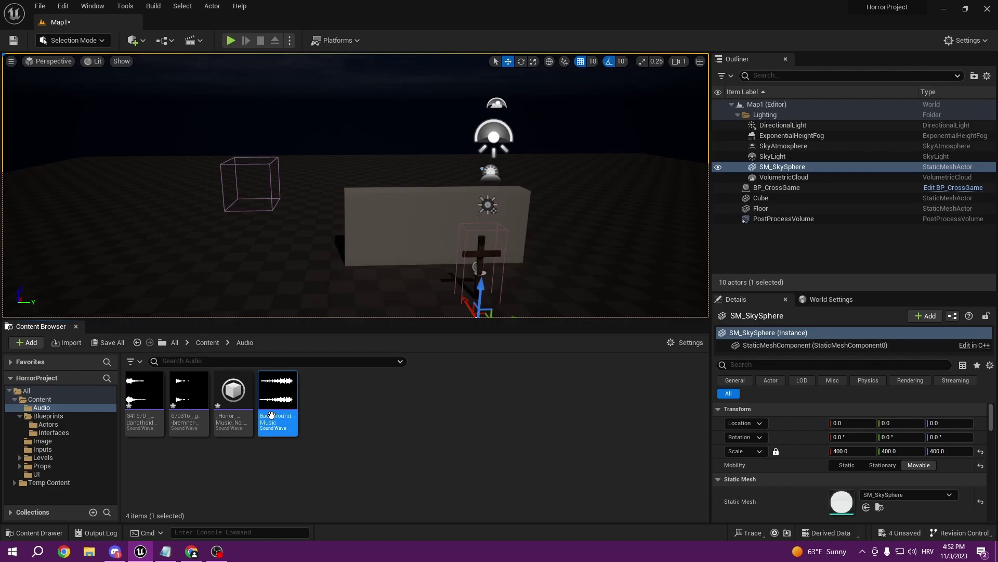
Step: Rename the remaining horror music sound wave as Gameplay_Music and clear the selection
click(234, 396)
key(F2)
text(Gameplay... Music)
key(Return)
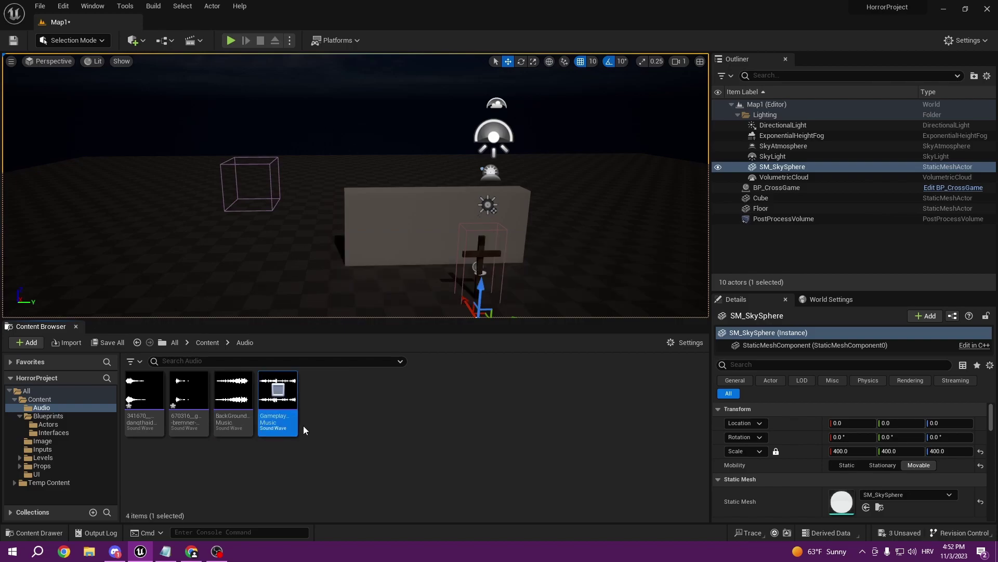
click(310, 434)
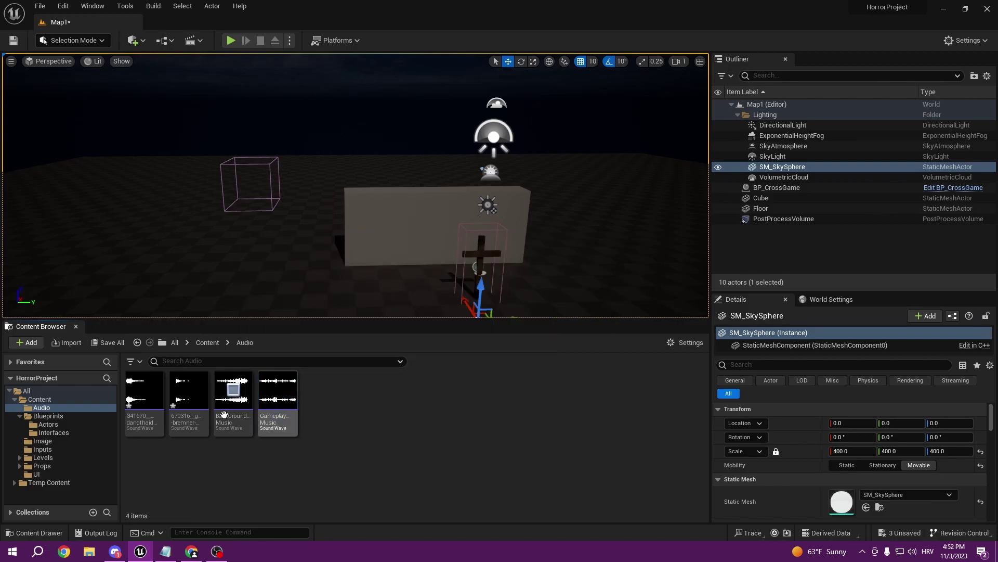
Step: Rename the 670316 sound wave in the Audio folder as CrossKnock
click(190, 398)
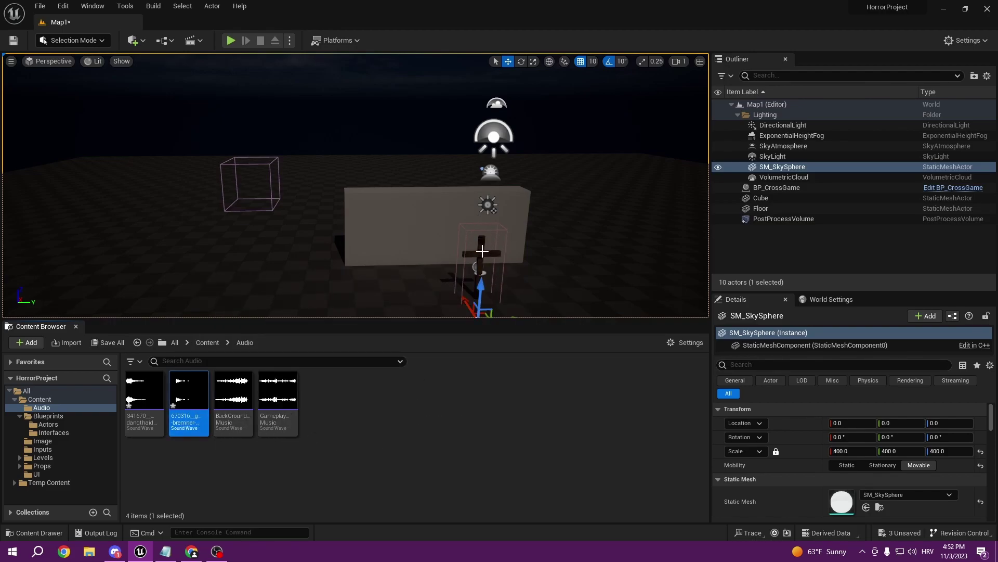
key(F2)
text(D)
key(BackSpace)
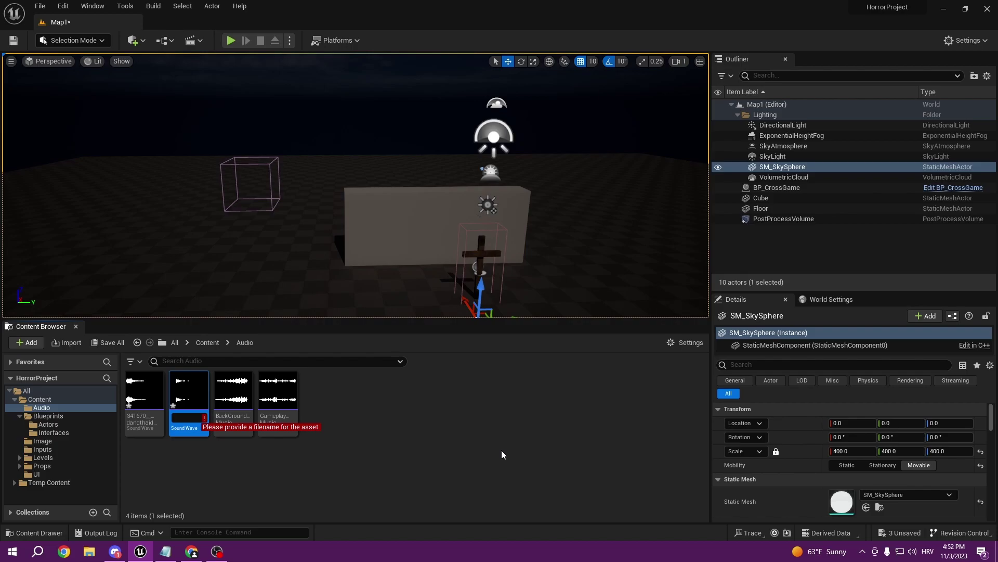
text(CrossKnock)
key(Return)
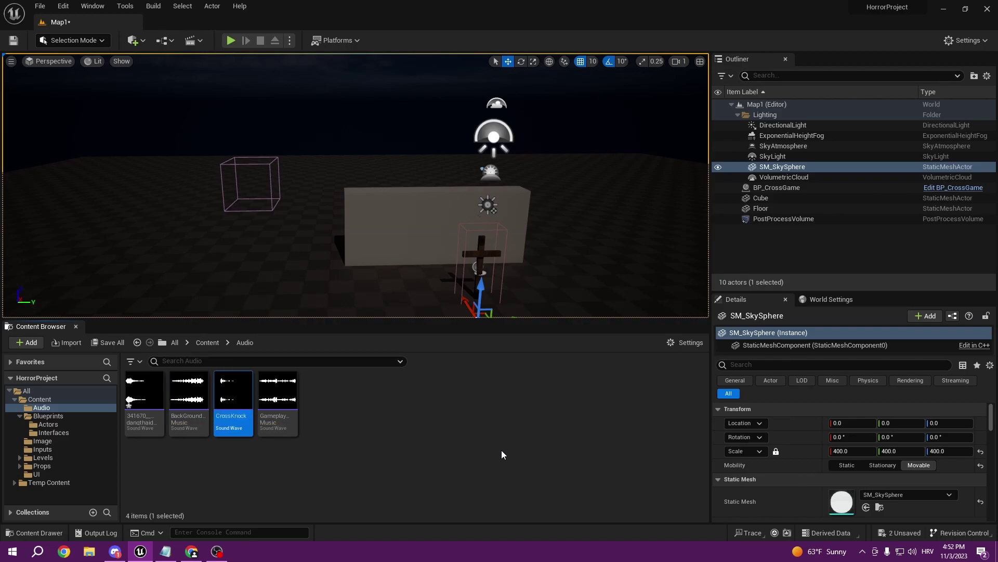
Step: Preview the 341670 sound wave, rename it as Jumpscare and clear the selection
click(147, 394)
click(144, 391)
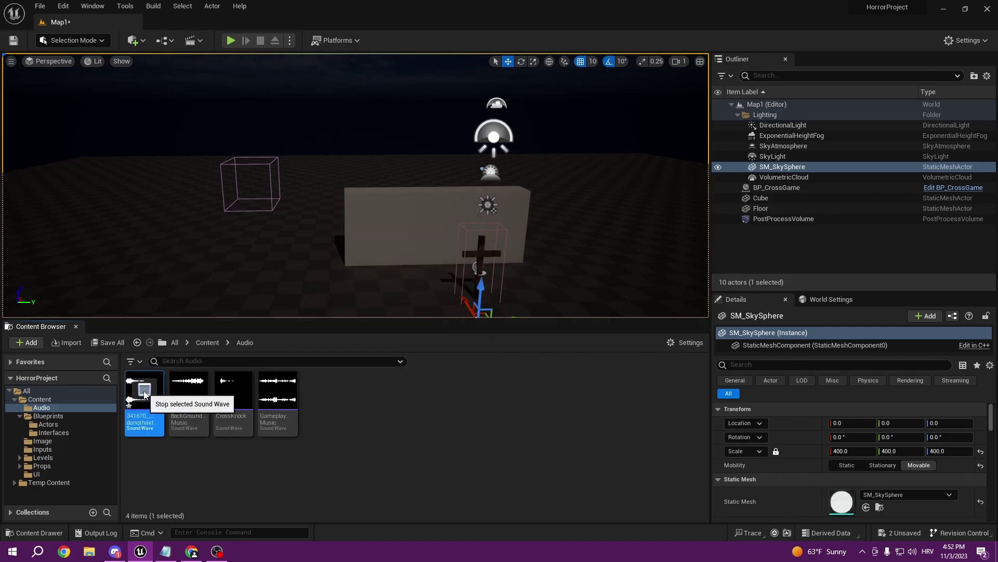
key(F2)
text(Ju)
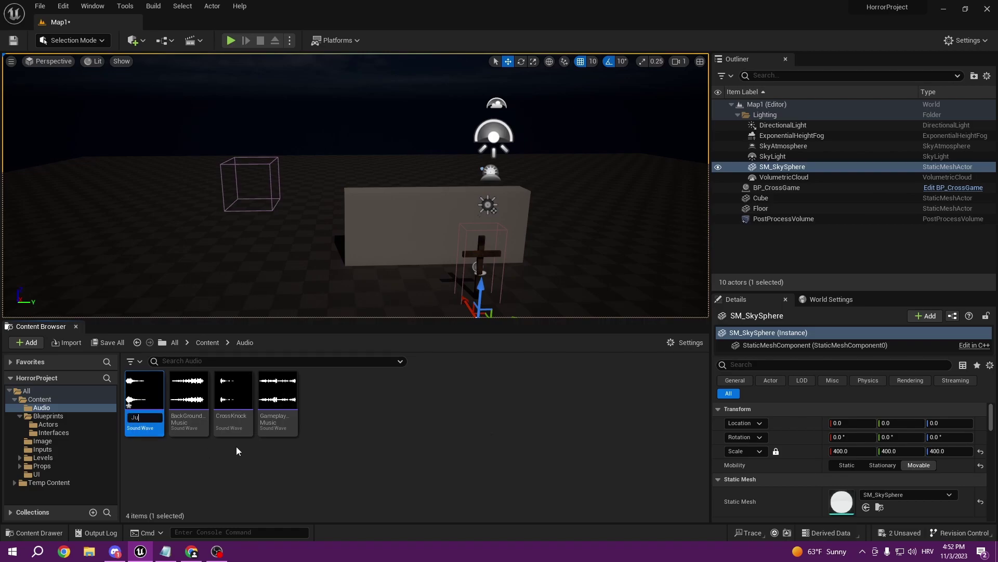
text(mpscare)
key(Return)
click(326, 405)
click(284, 421)
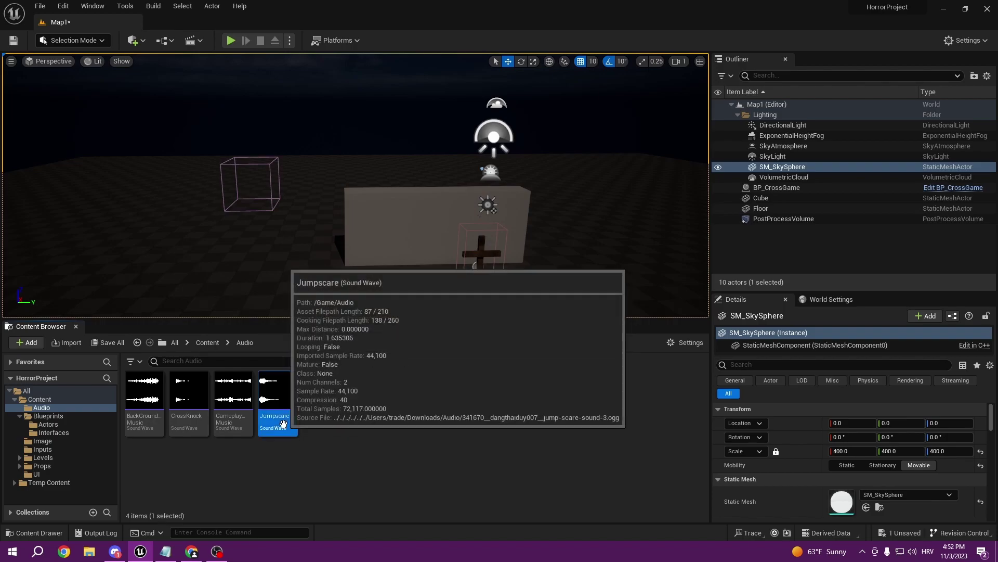
click(454, 441)
right_drag(364, 187, 338, 203)
right_drag(241, 291, 270, 307)
key(s)
right_drag(281, 193, 250, 194)
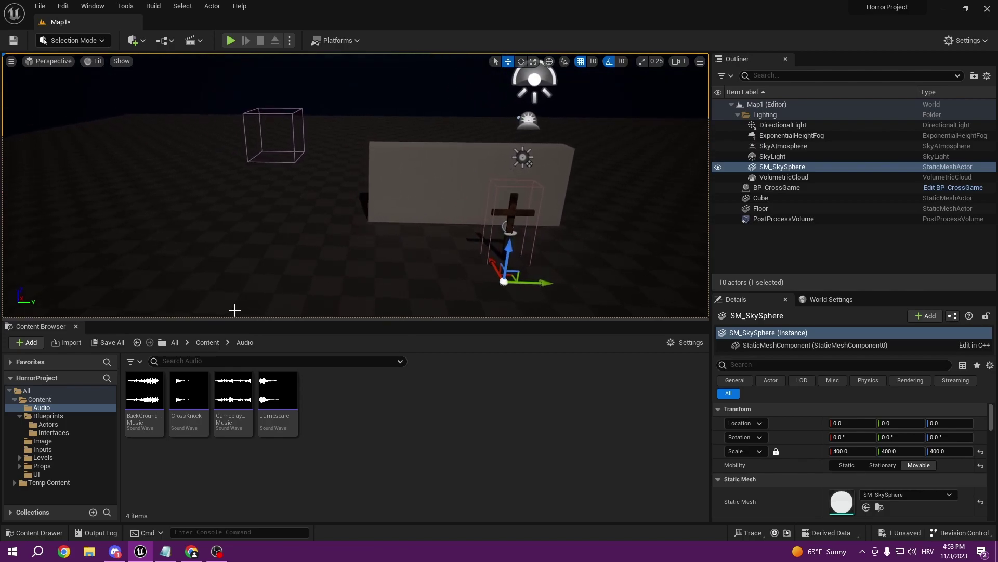
right_drag(274, 283, 304, 233)
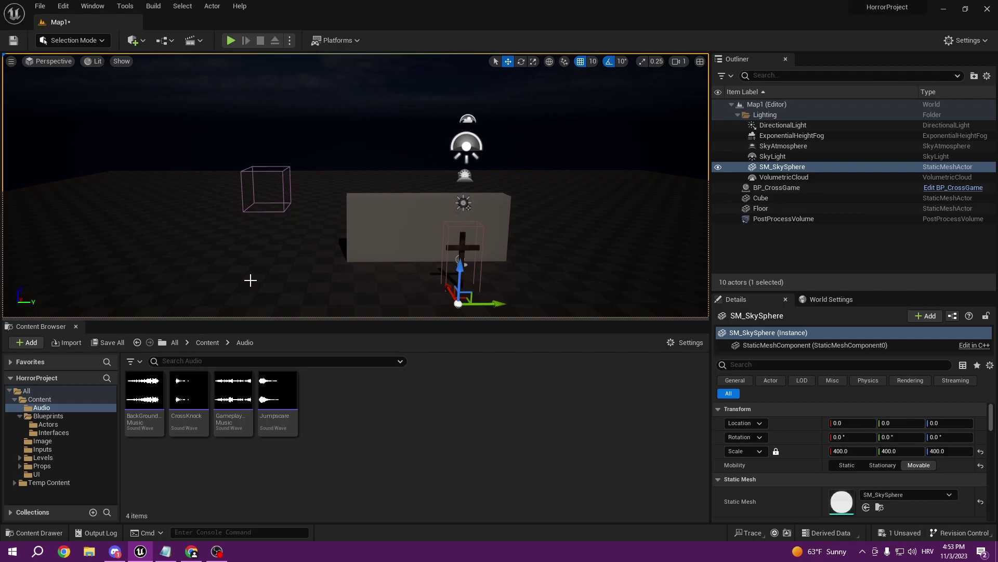
right_drag(304, 233, 307, 229)
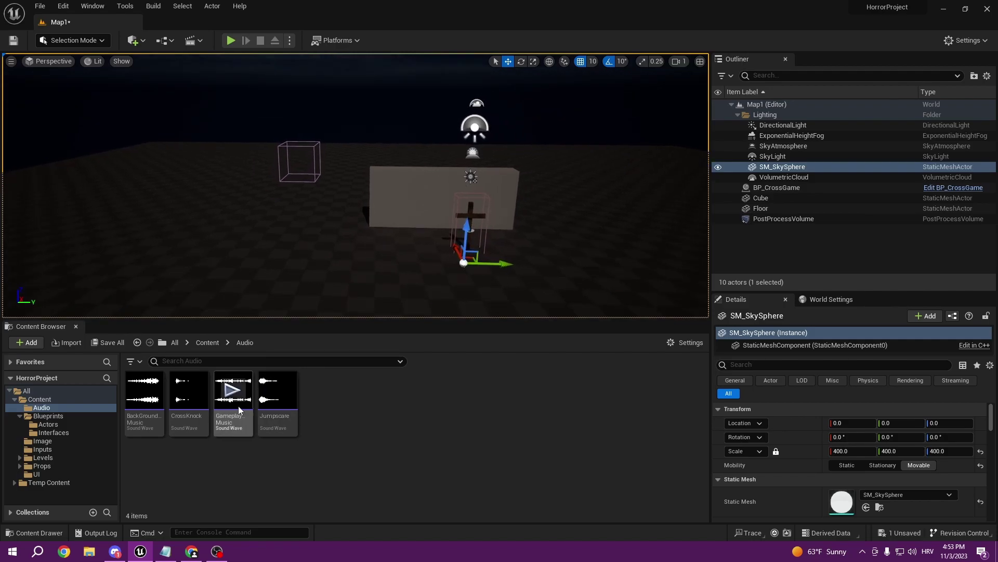
drag(229, 416, 281, 165)
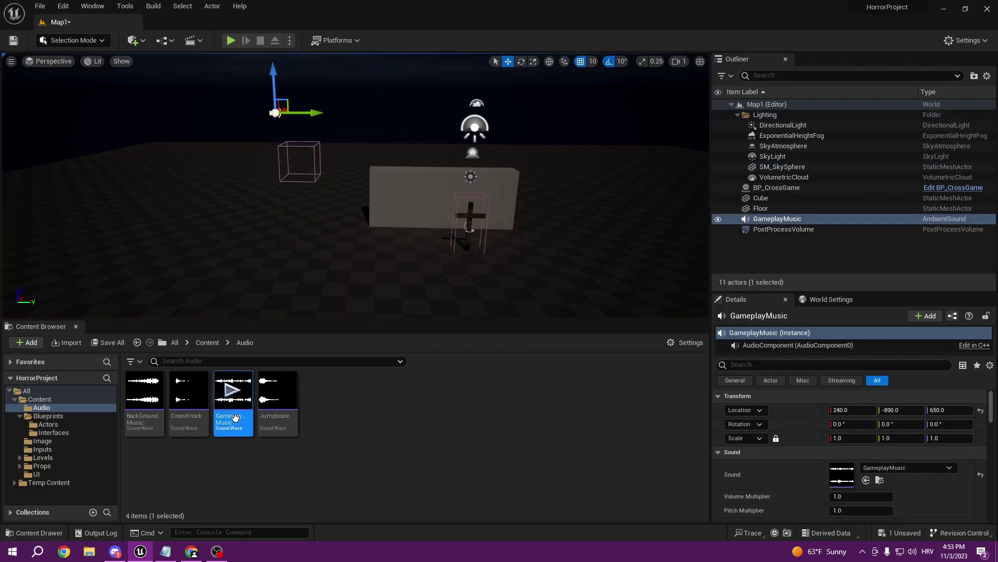
key(Delete)
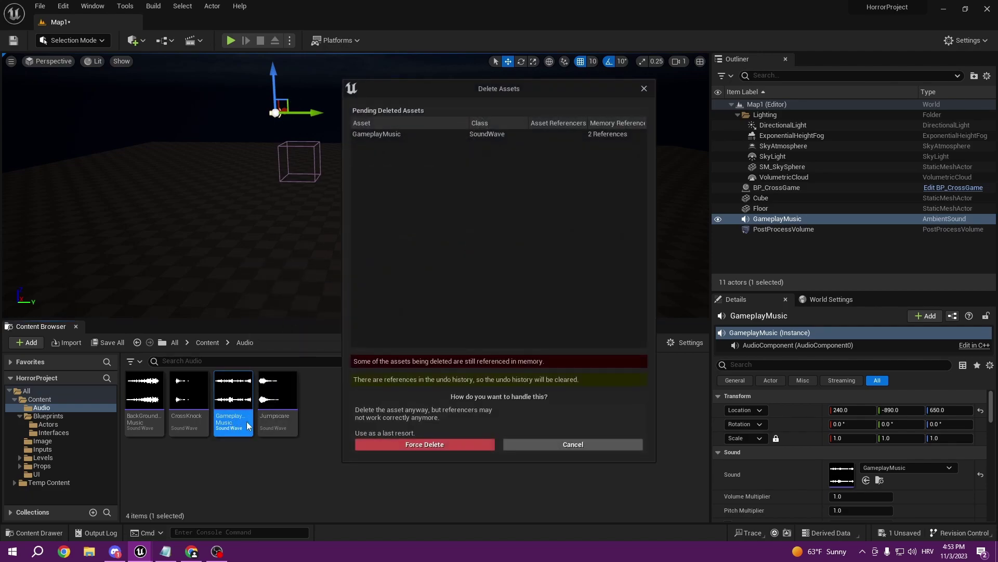
click(575, 449)
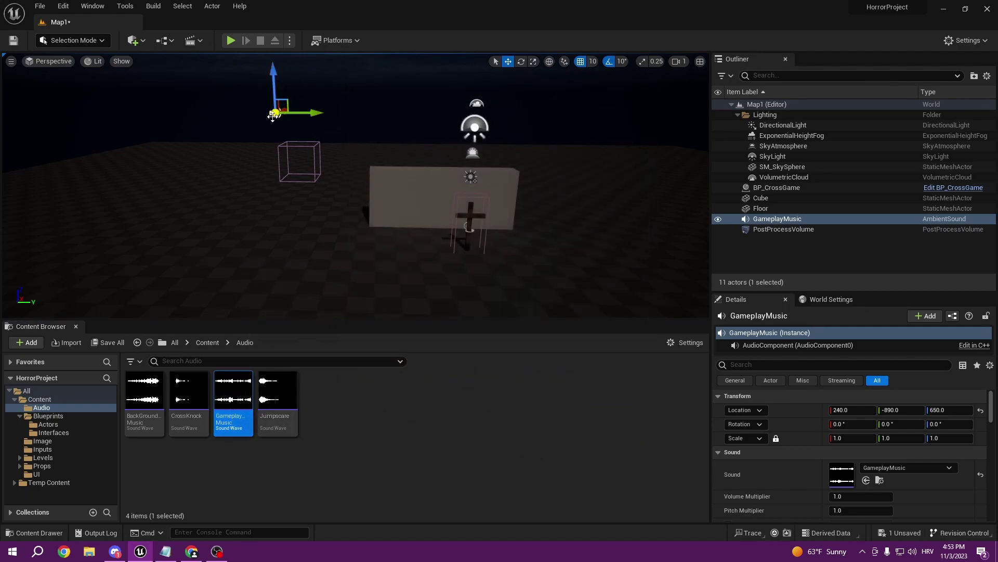
key(Delete)
Step: Create a sound cue from the GameplayMusic sound wave, keep the name GameplayMusic_Cue and open it for editing
right_click(233, 430)
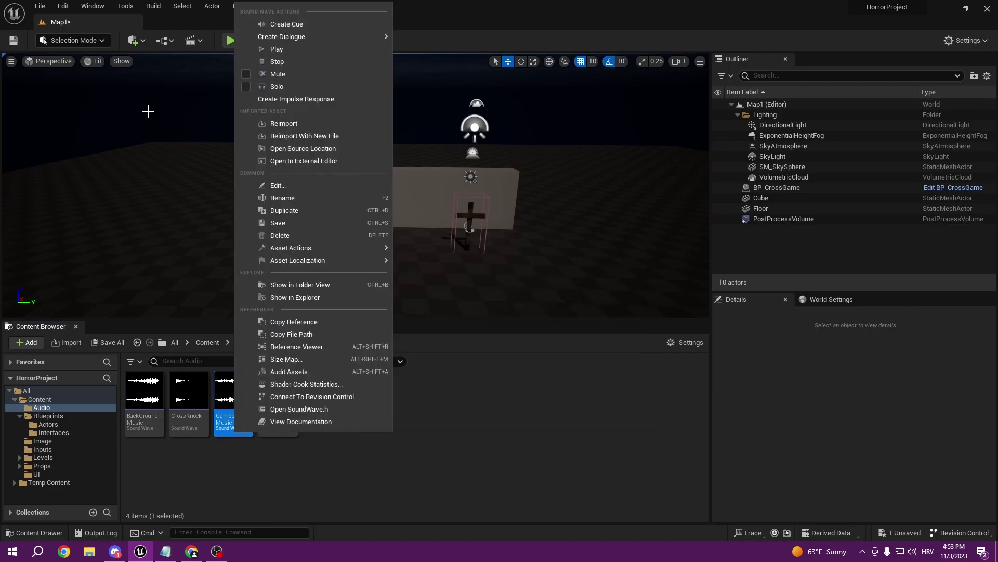
click(306, 25)
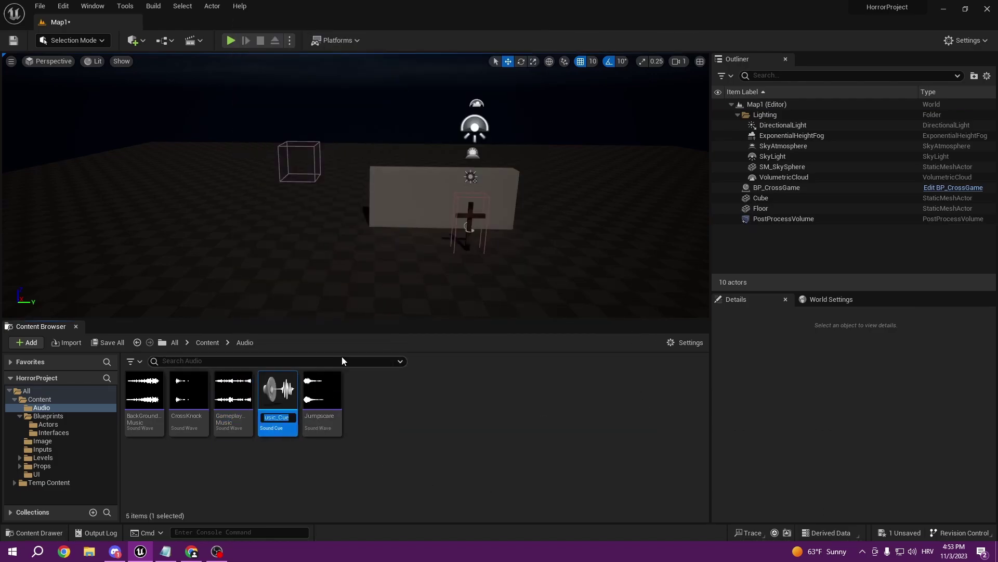
key(Return)
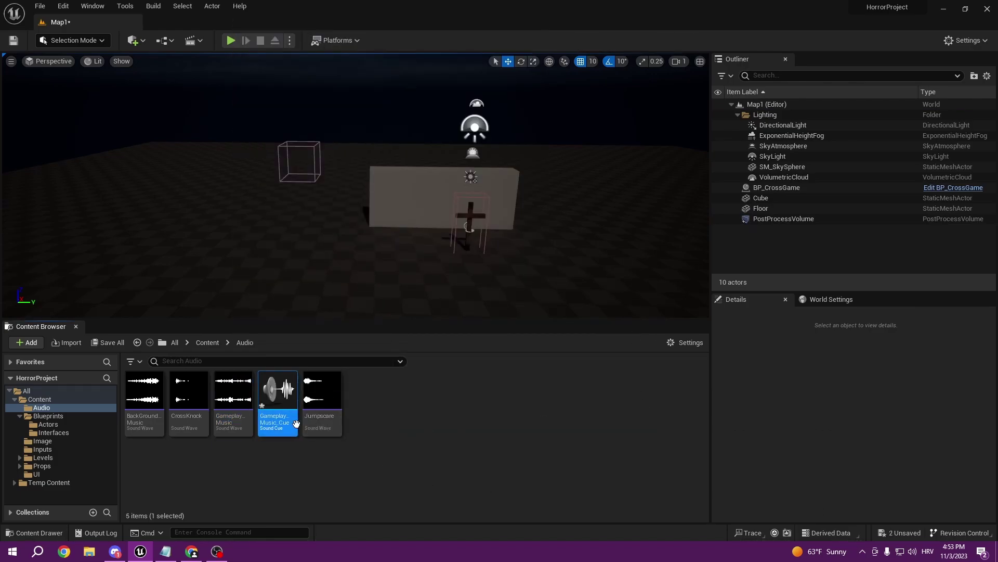
double_click(283, 407)
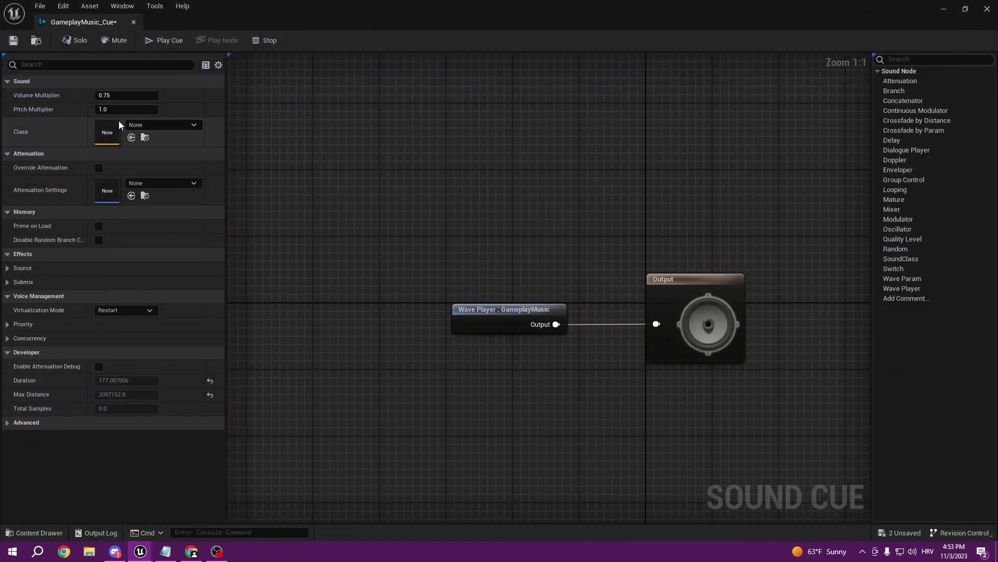
Step: Enable looping on the cue's GameplayMusic Wave Player node
click(511, 317)
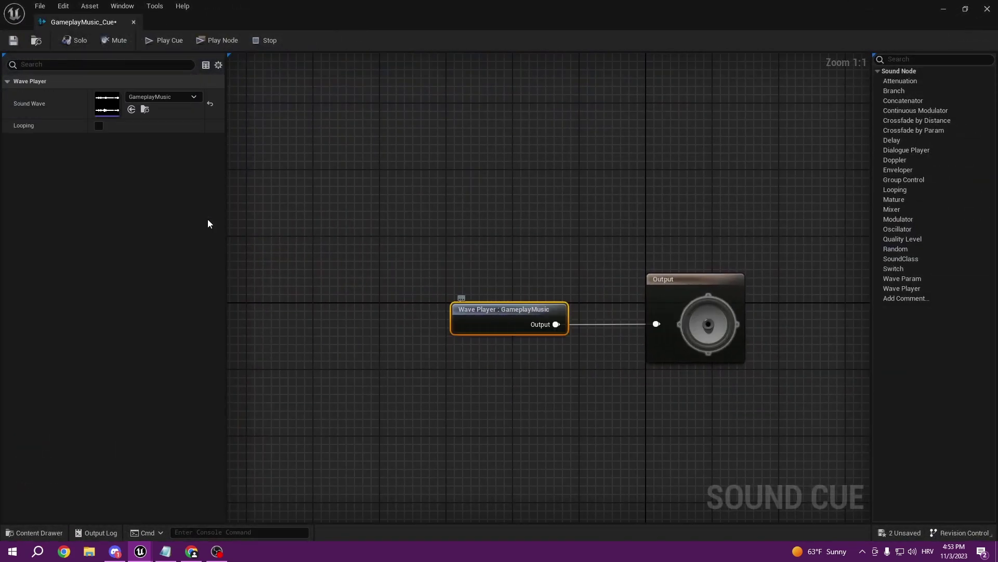
mouse_move(612, 360)
mouse_down()
mouse_move(569, 358)
mouse_move(400, 252)
mouse_up()
click(342, 230)
drag(559, 373, 610, 396)
click(99, 126)
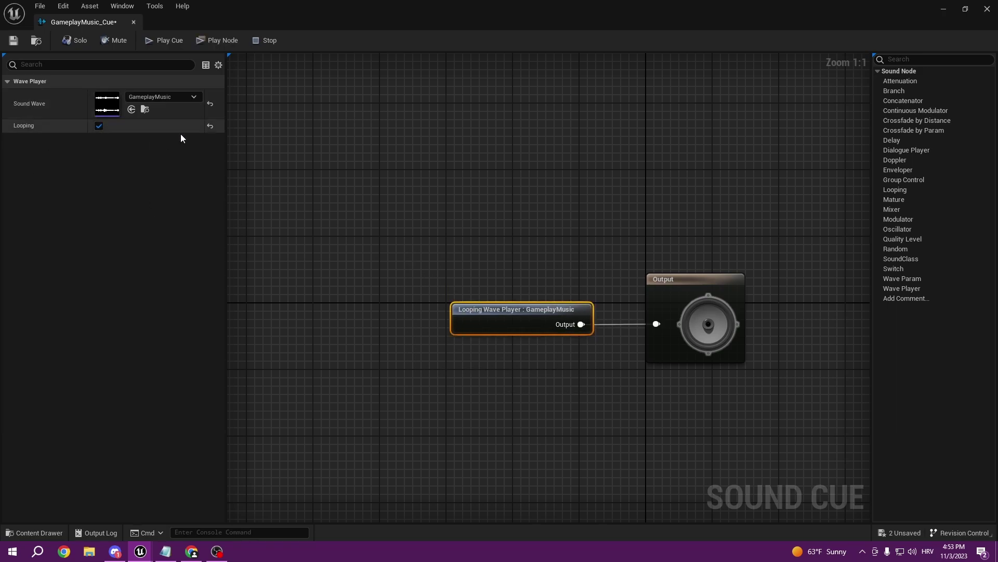
Step: Deselect the nodes, save and play the GameplayMusic_Cue sound cue, and close its editor
click(616, 374)
drag(849, 422, 352, 214)
drag(351, 214, 778, 429)
click(778, 429)
click(150, 46)
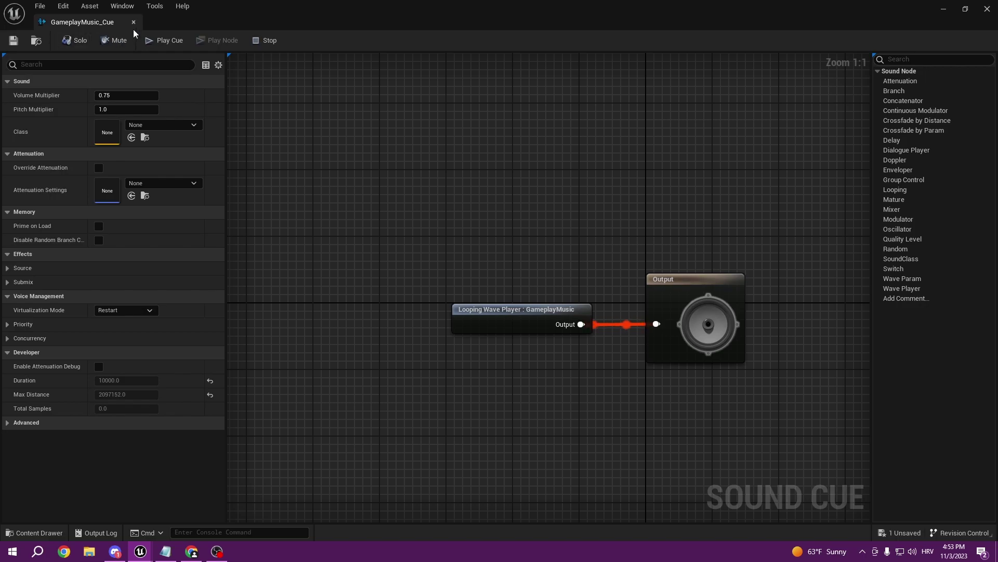
click(133, 23)
Step: Place GameplayMusic_Cue in the level beside the wireframe cube, at about X 250, Y -900, Z 470
right_drag(359, 215, 352, 227)
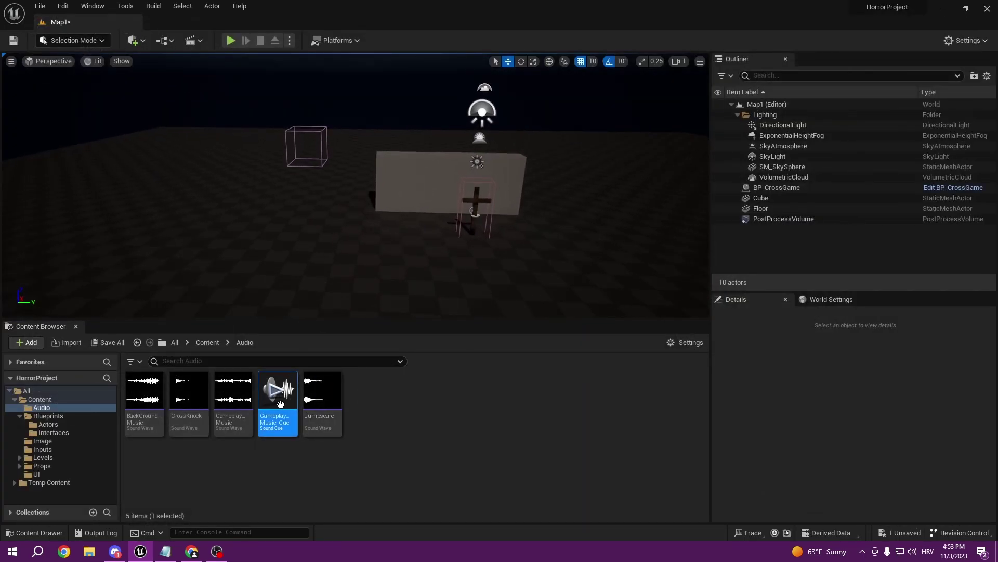
right_drag(319, 272, 319, 272)
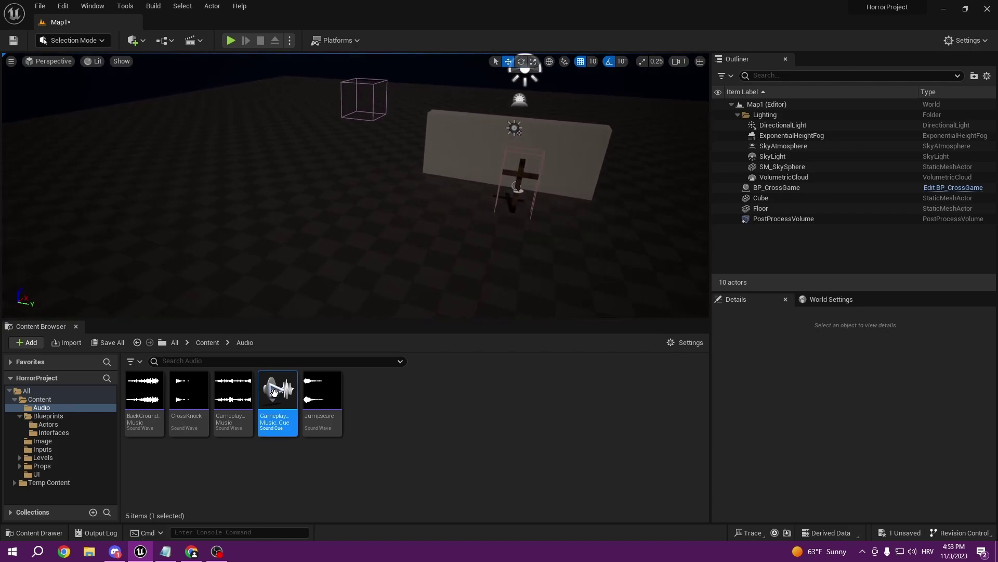
drag(331, 207, 335, 173)
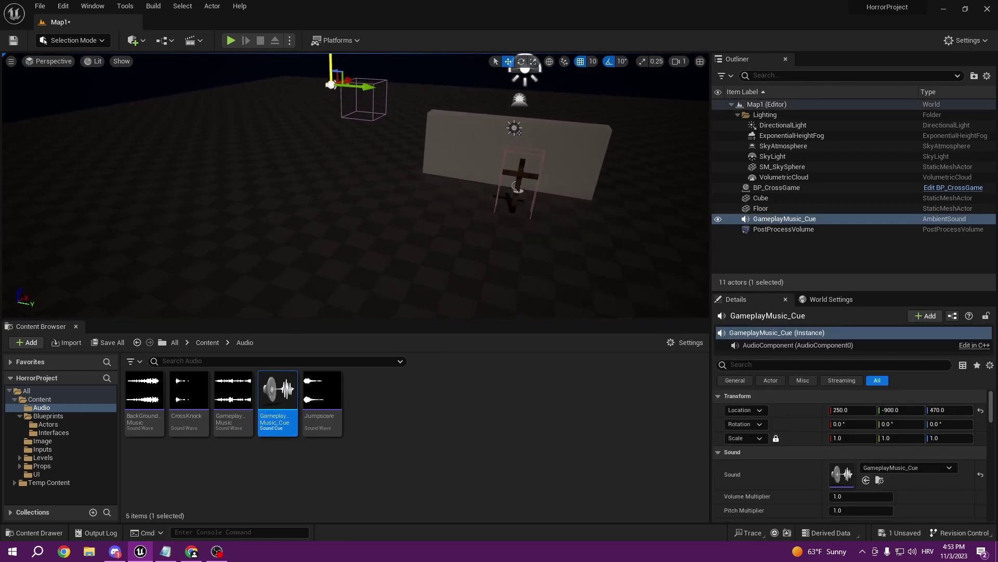
Step: Play-test the level by walking around to hear the gameplay music, and stop the session
right_drag(329, 133, 329, 133)
key(alt+p)
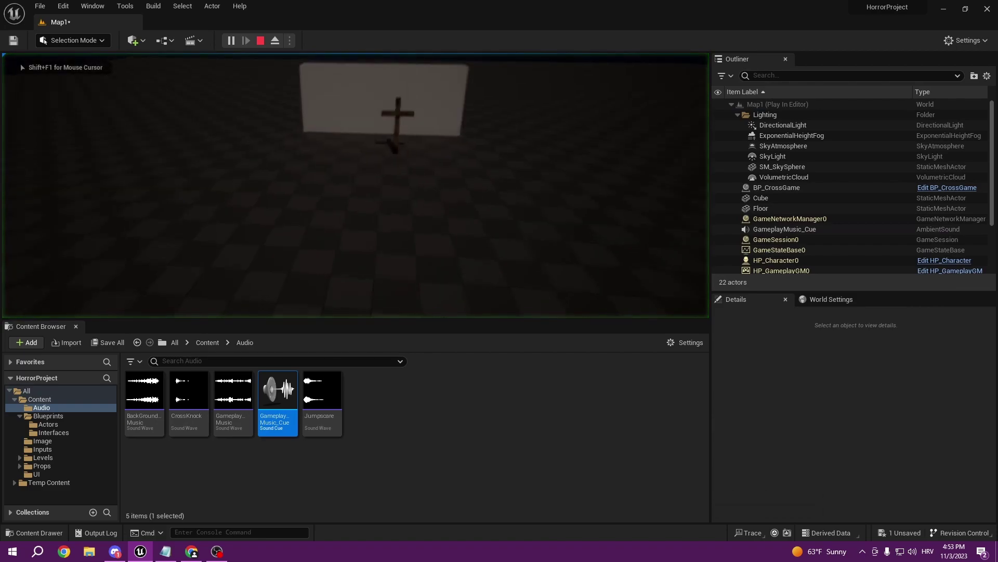
key(w)
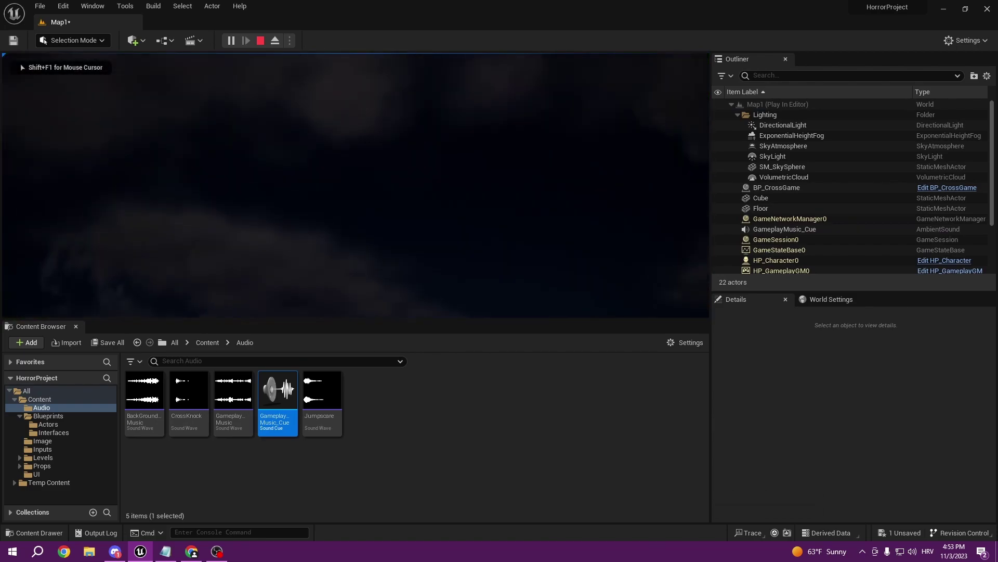
mouse_move(355, 186)
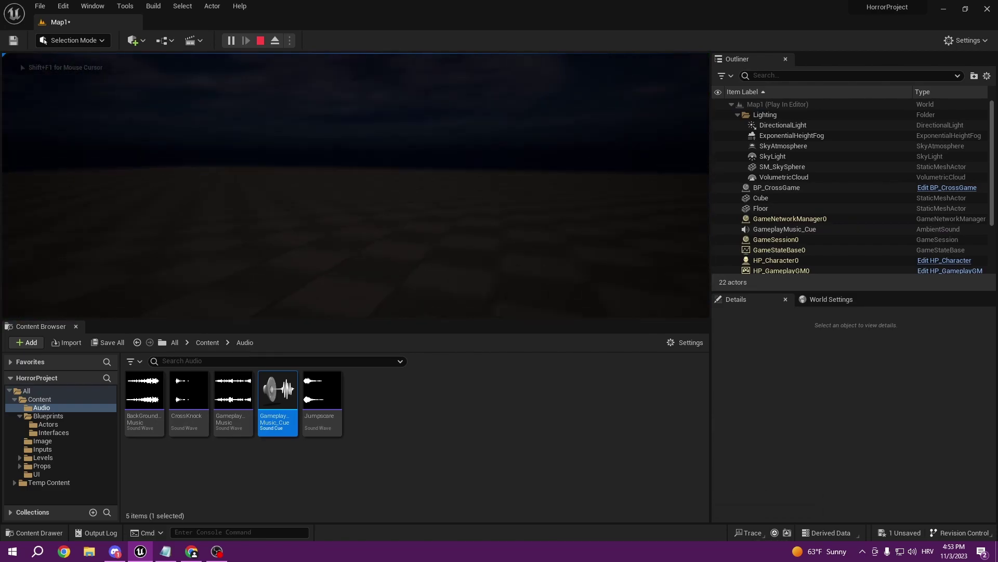
key(Escape)
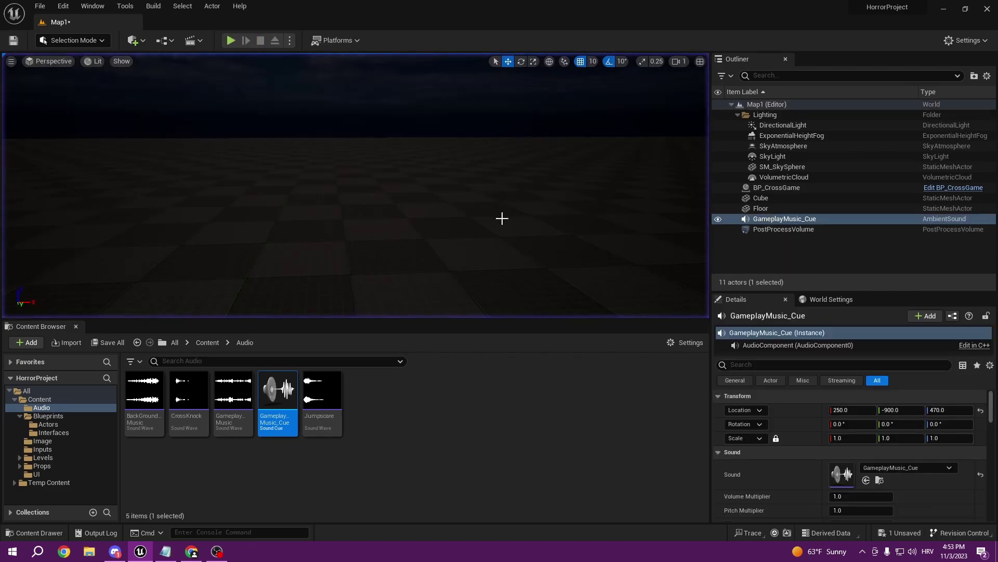
Step: Enlarge the Details area and move the GameplayMusic_Cue sound away from the wireframe cube to about Y -1330
right_drag(355, 185, 408, 219)
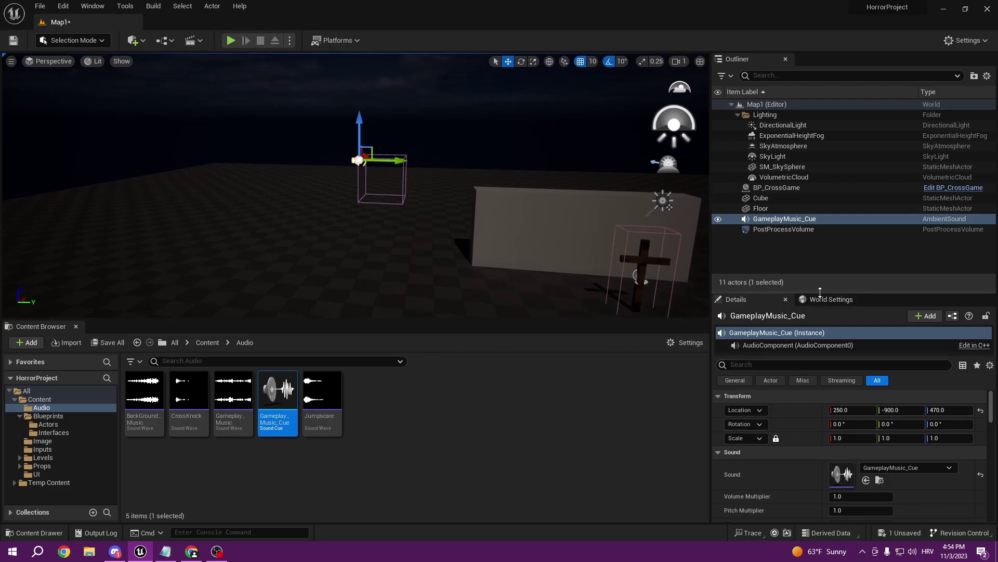
drag(816, 289, 817, 201)
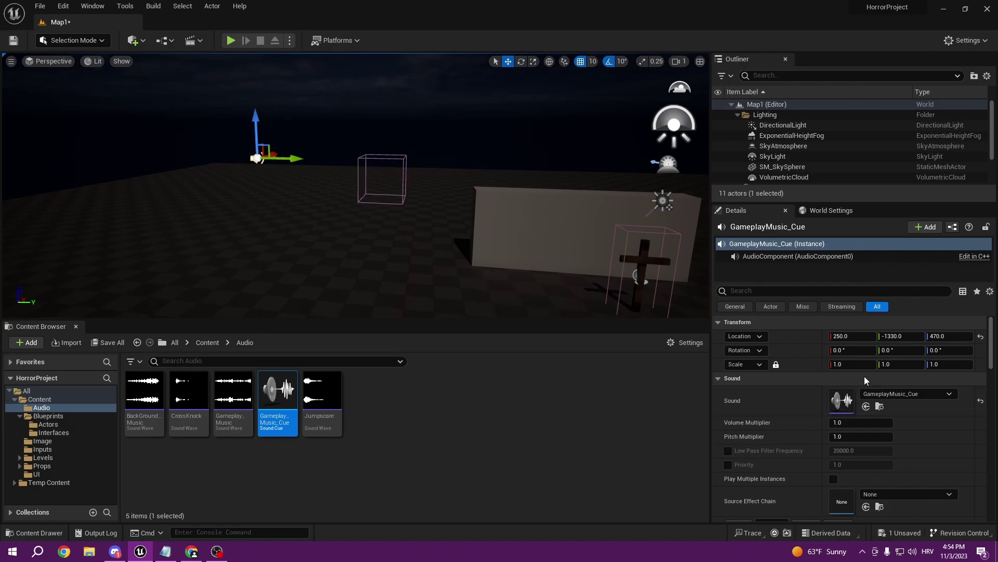
Step: Filter the GameplayMusic_Cue actor's details by "atte" and enable Override Attenuation
scroll(862, 380, down, 3)
scroll(859, 376, up, 3)
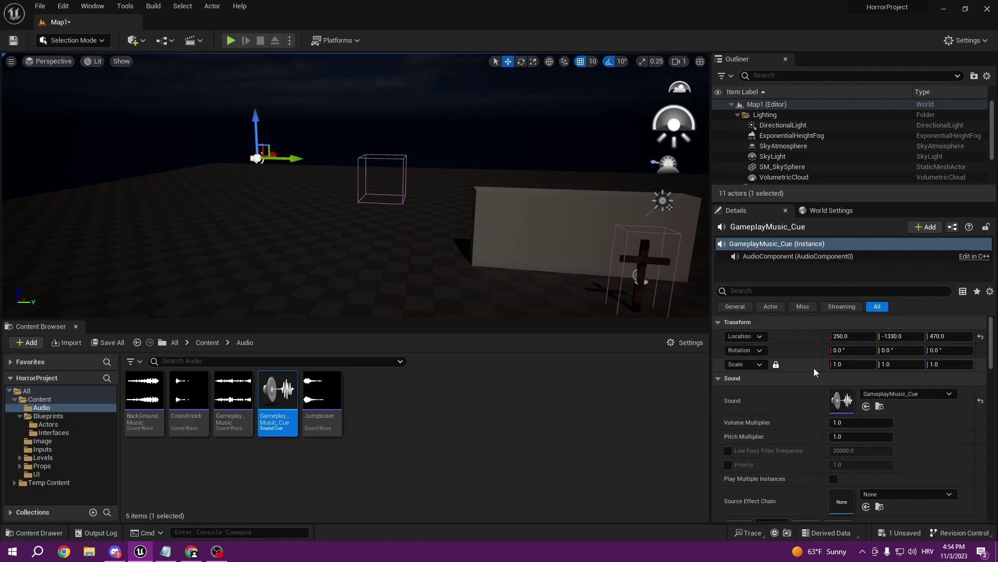
click(774, 294)
text(atte)
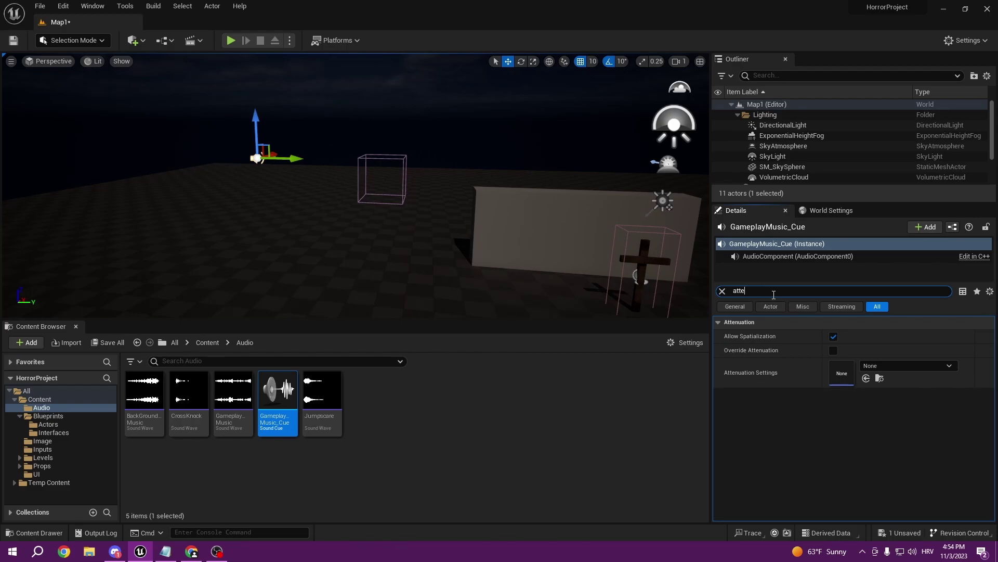
click(834, 351)
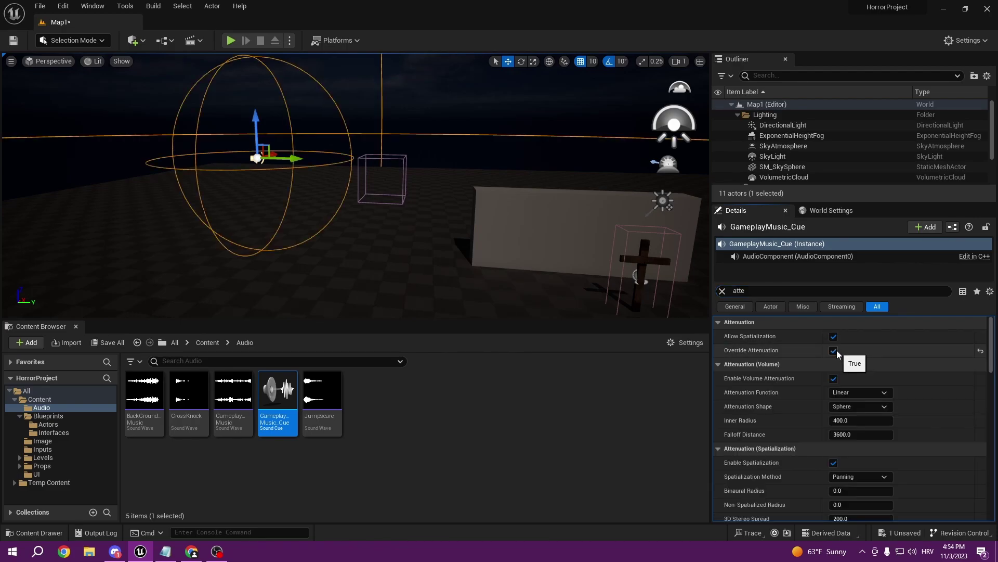
Step: Move the GameplayMusic_Cue sound with its attenuation sphere farther from the wall and the wireframe cube
key(f)
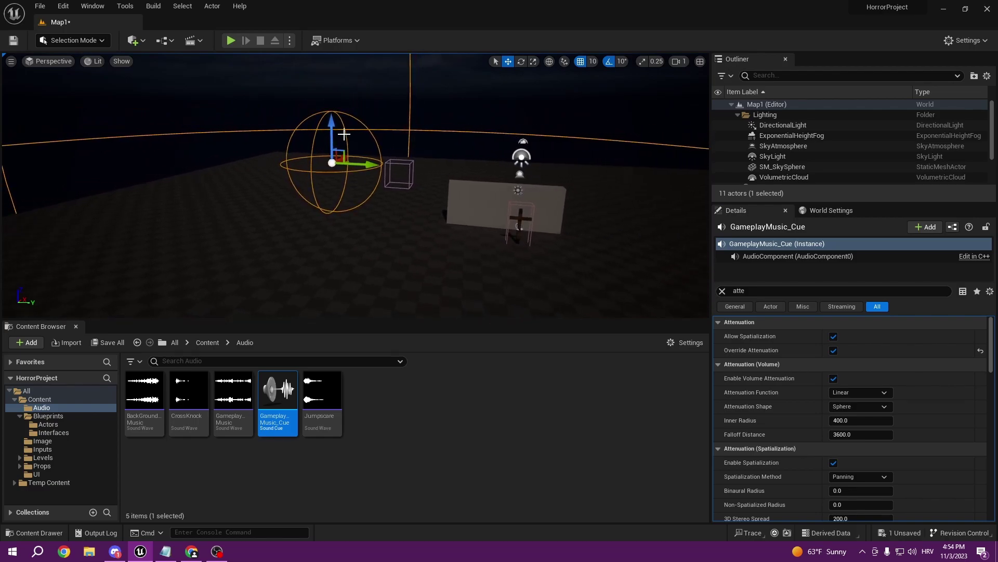
drag(326, 167, 233, 141)
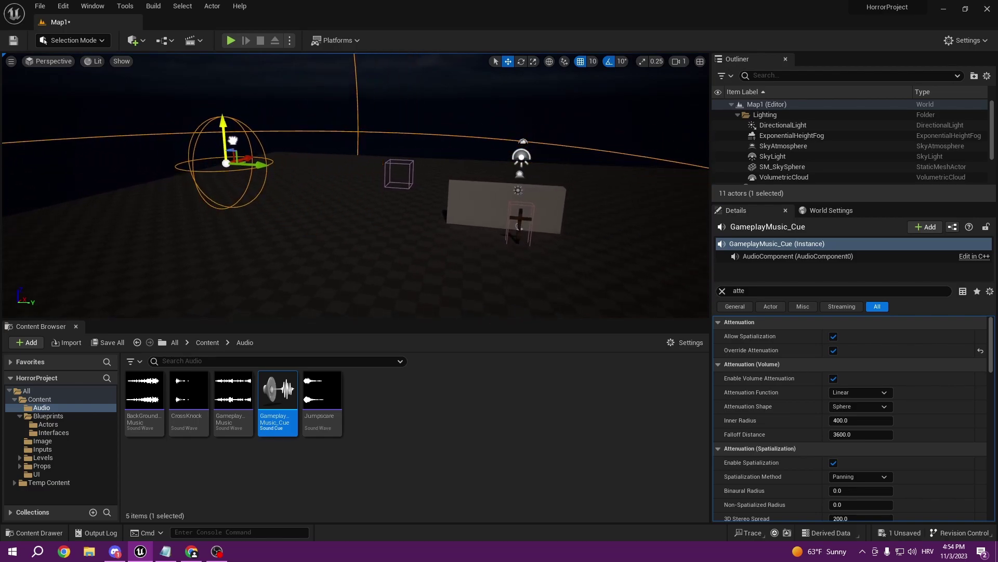
key(f)
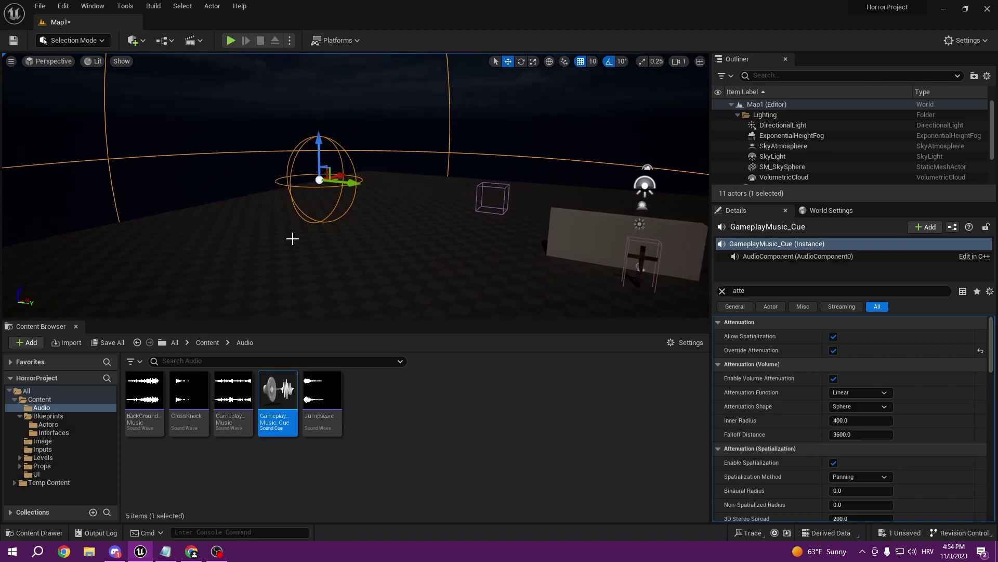
Step: Add a cube shape to the level and move it next to the GameplayMusic_Cue sound
click(134, 40)
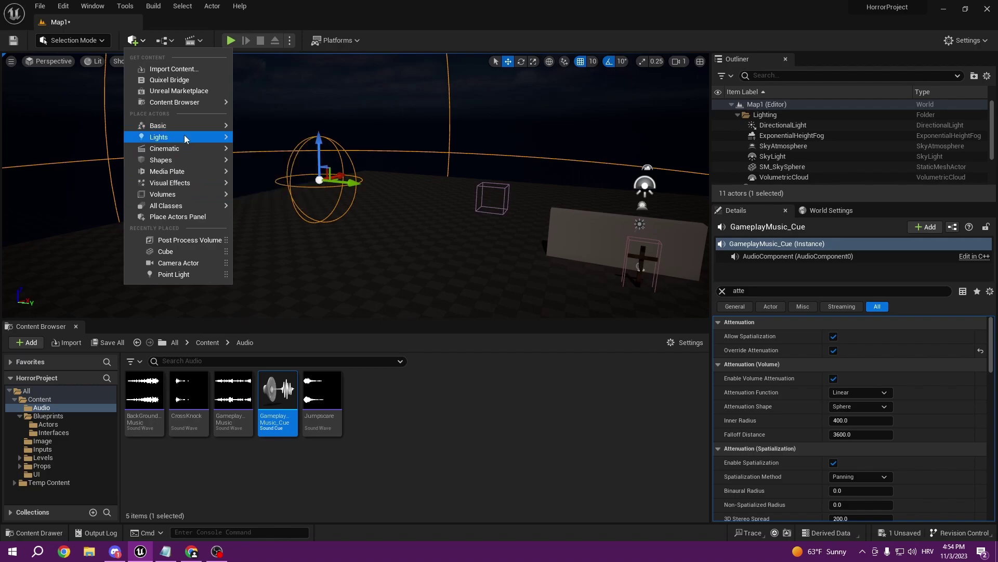
click(273, 162)
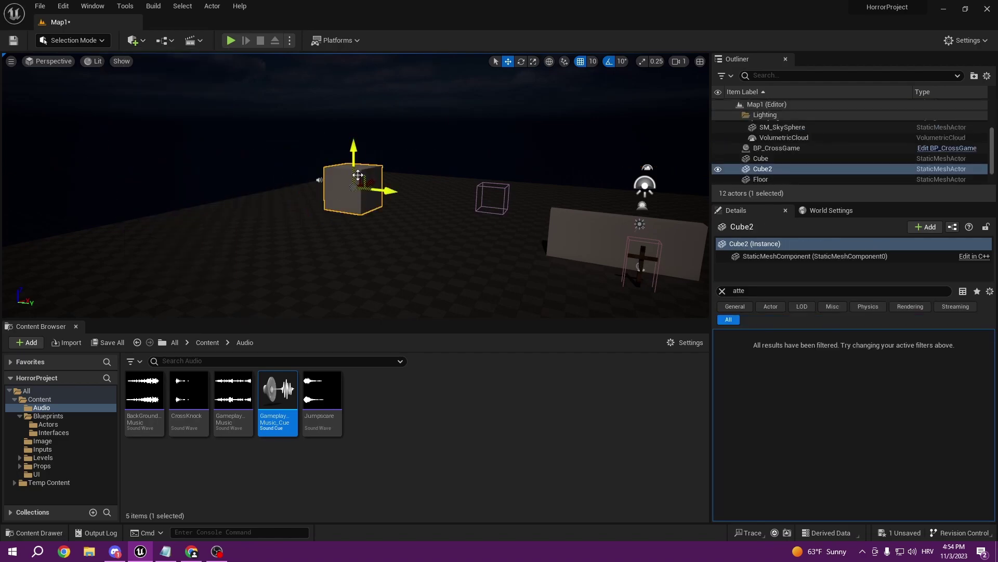
drag(357, 175, 246, 175)
right_drag(246, 175, 135, 177)
drag(109, 170, 620, 198)
right_drag(620, 197, 697, 197)
drag(501, 183, 200, 194)
Step: Select the GameplayMusic_Cue sound and lower it onto the top of the new cube
click(203, 190)
click(200, 192)
right_drag(201, 193, 67, 195)
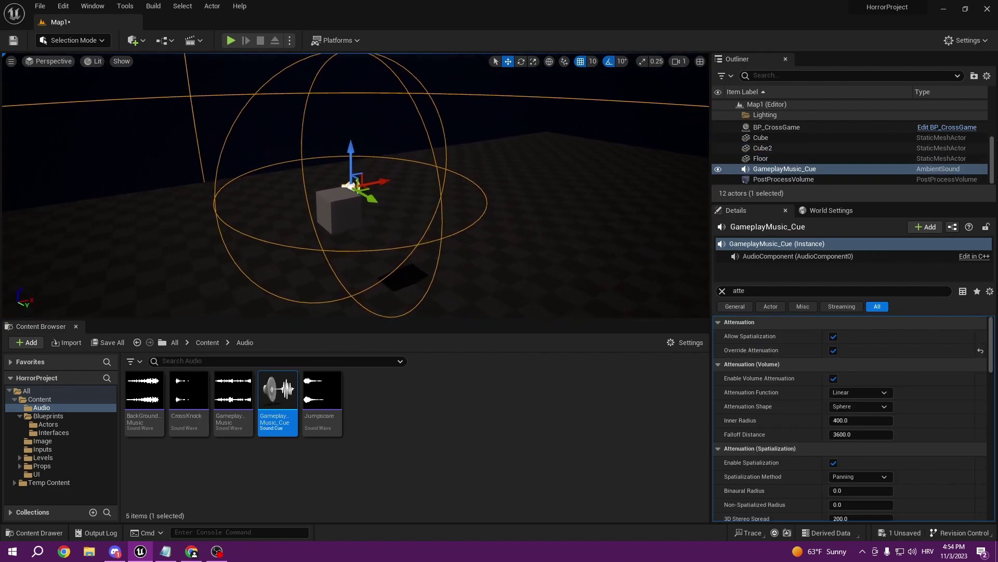
click(365, 196)
drag(389, 196, 405, 234)
click(385, 186)
drag(386, 186, 386, 217)
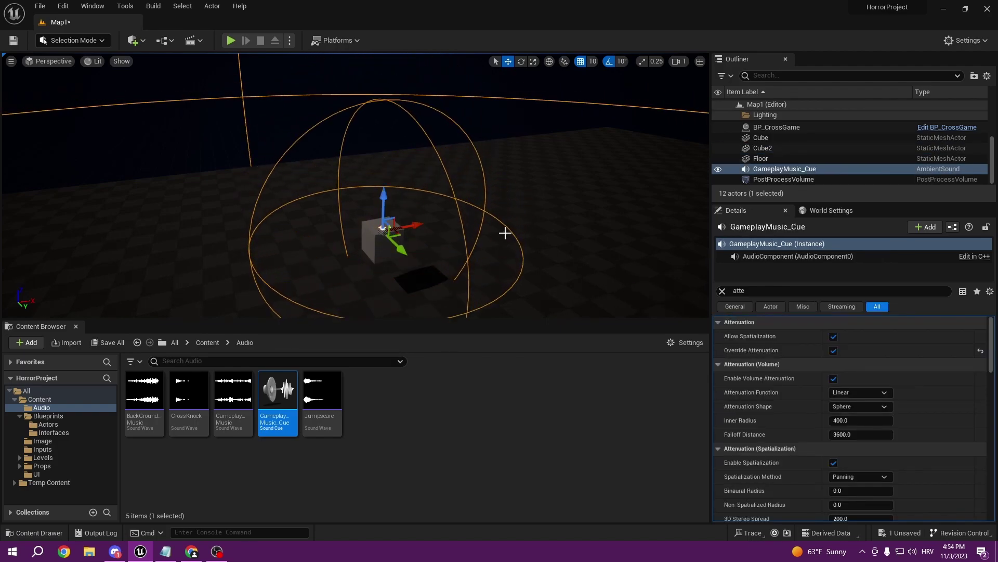
Step: Set the GameplayMusic_Cue attenuation's Inner Radius to about 496 and its Falloff Distance to about 604
right_drag(438, 176, 470, 190)
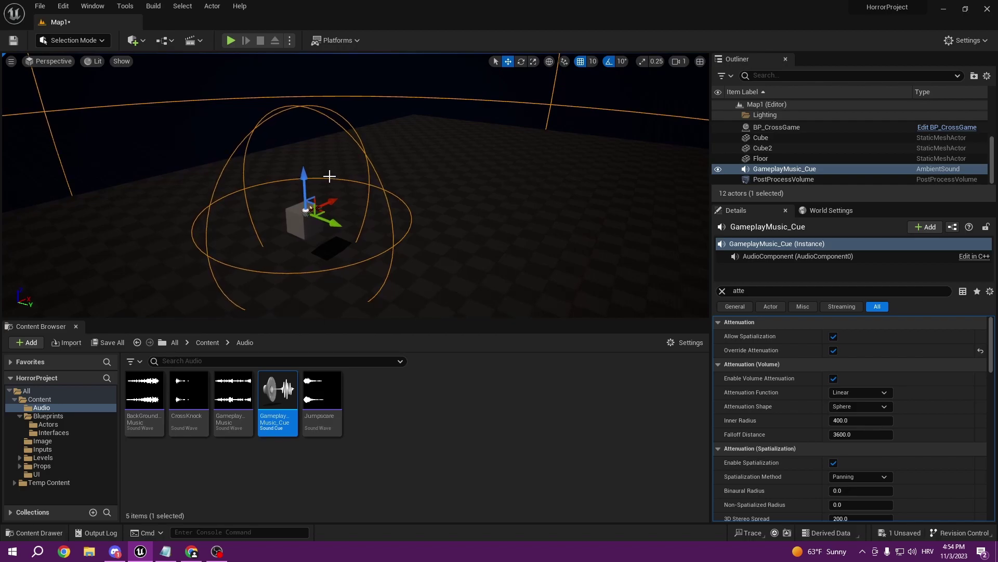
scroll(858, 416, down, 1)
mouse_move(861, 403)
mouse_down()
mouse_move(884, 403)
mouse_move(832, 404)
mouse_move(875, 404)
mouse_up()
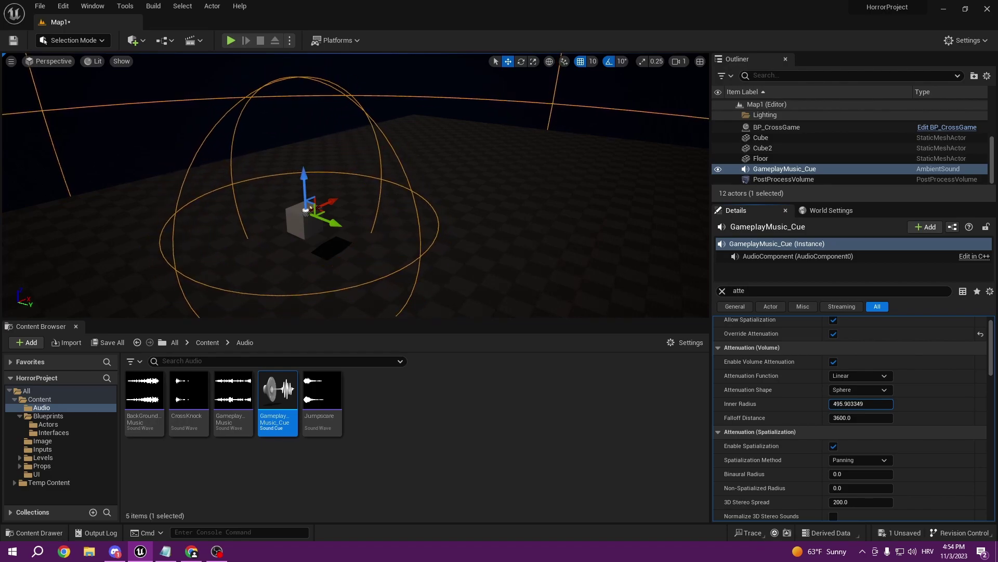
right_drag(421, 203, 391, 203)
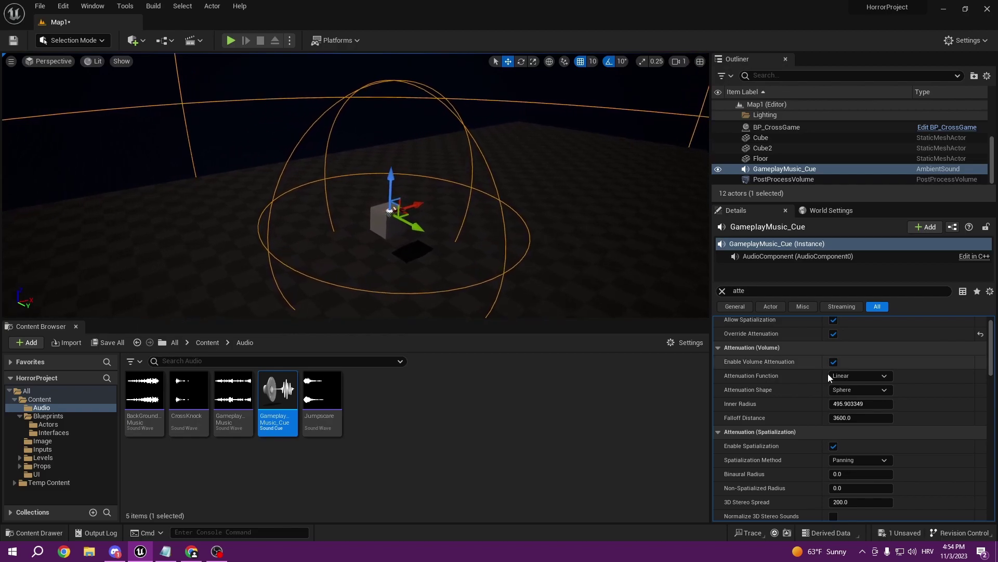
mouse_move(841, 417)
mouse_down()
mouse_move(801, 418)
mouse_move(832, 414)
mouse_up()
right_drag(532, 283, 531, 284)
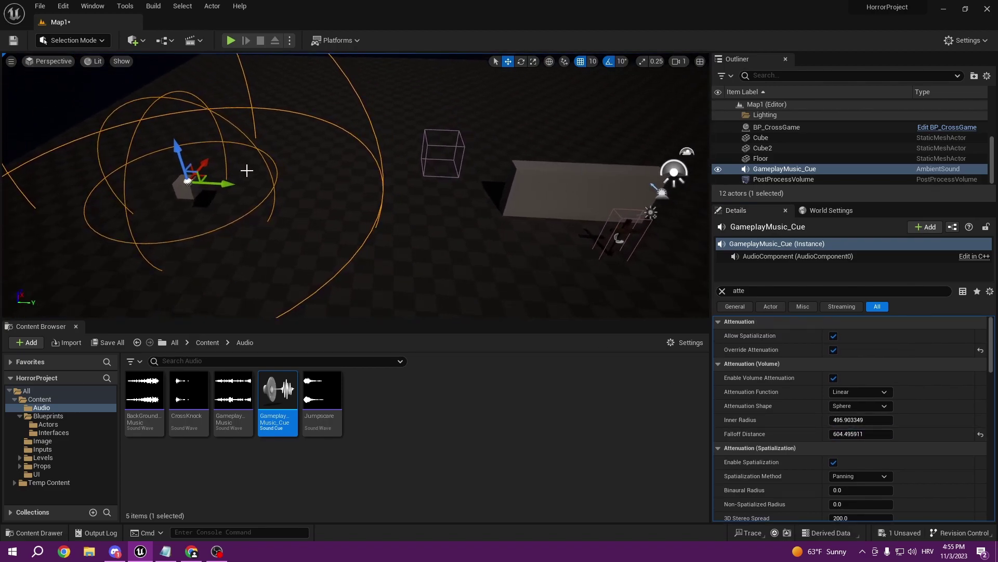
key(f)
Step: Play-test the level by walking toward the cube and away to hear the music's falloff, and stop the session
click(231, 40)
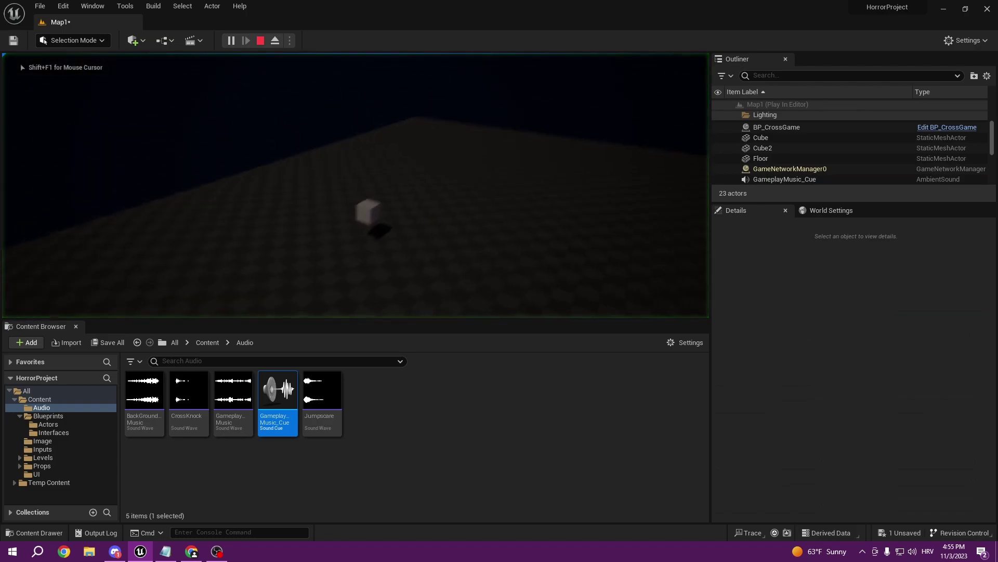
key(w)
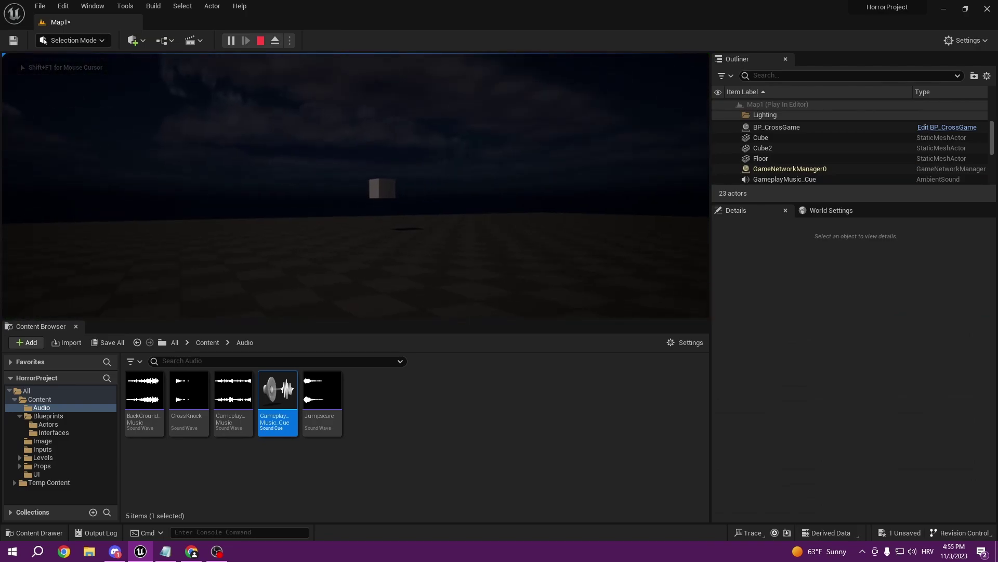
key(w)
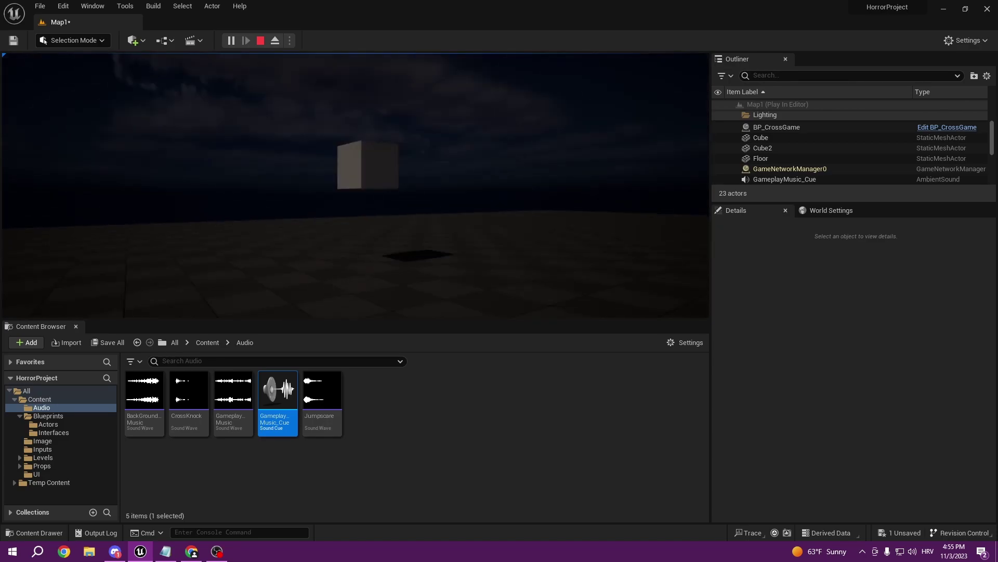
key(w)
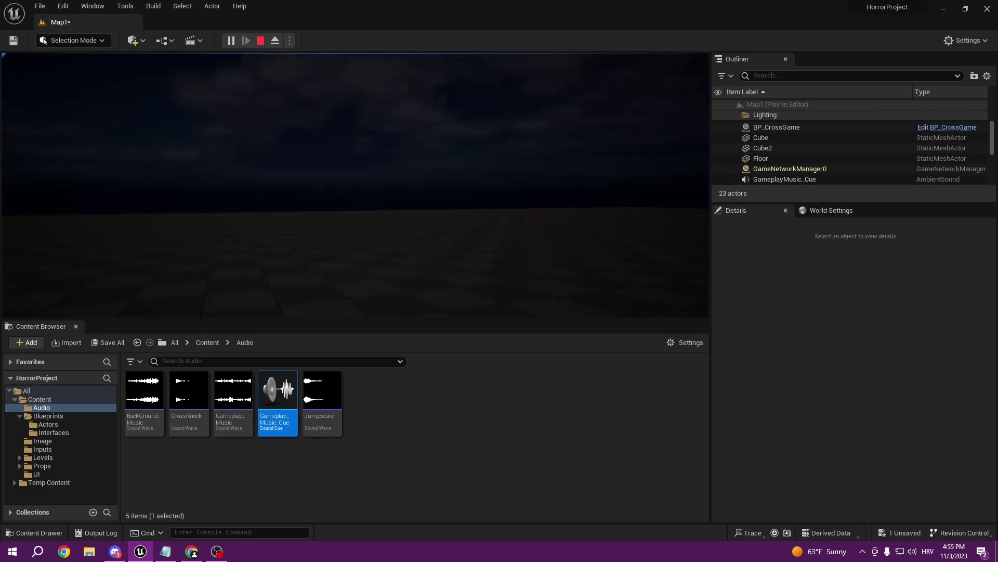
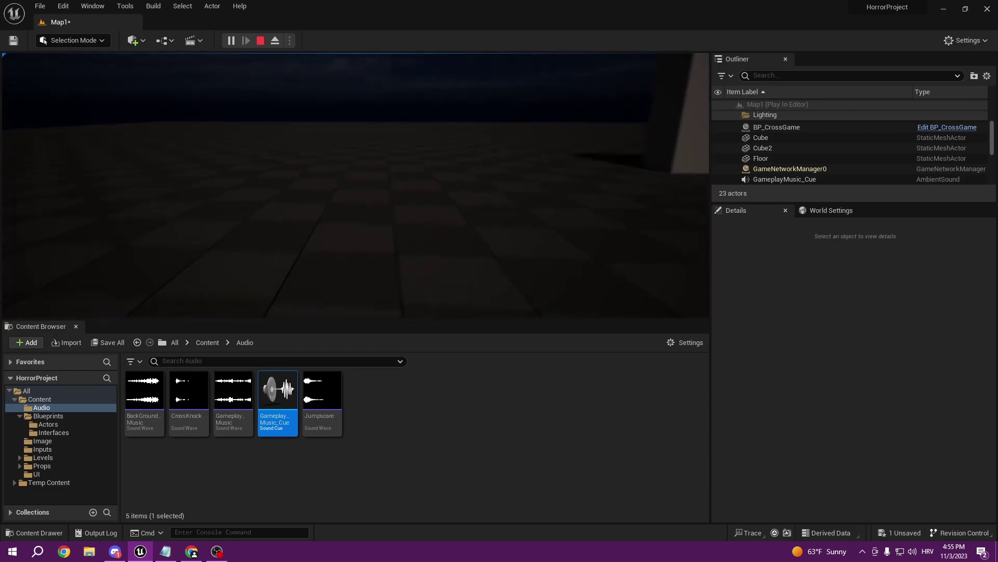
key(Escape)
Step: Examine the sound's attenuation spheres around the cube from several distances and angles
key(s)
right_drag(390, 167, 287, 156)
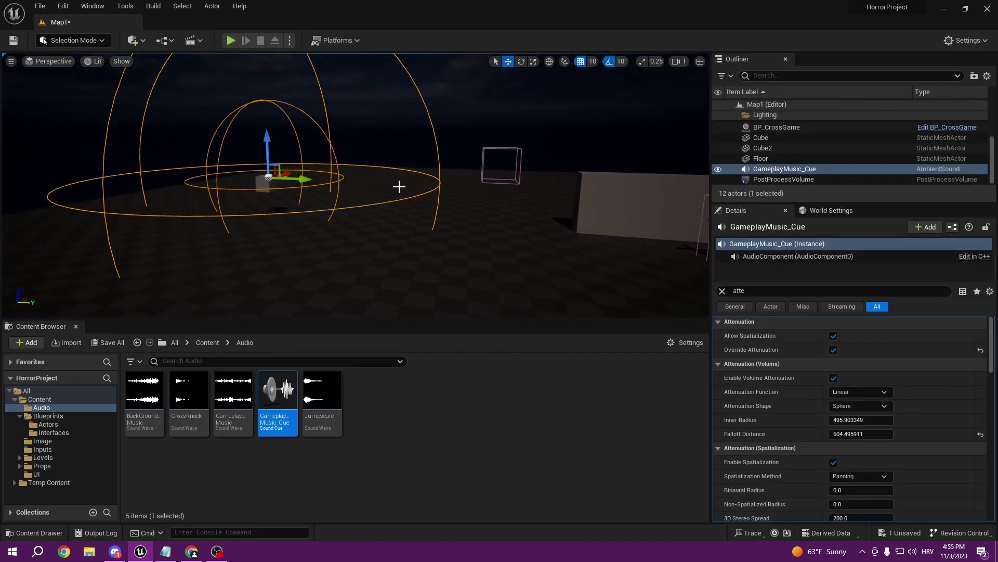
key(w)
right_drag(346, 292, 312, 262)
right_drag(332, 192, 359, 258)
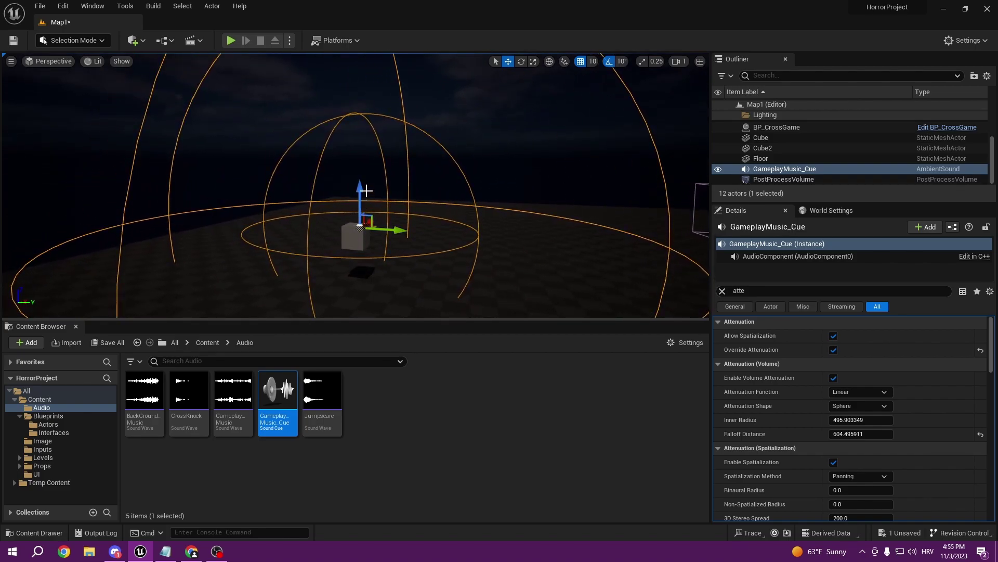
scroll(390, 229, up, 10)
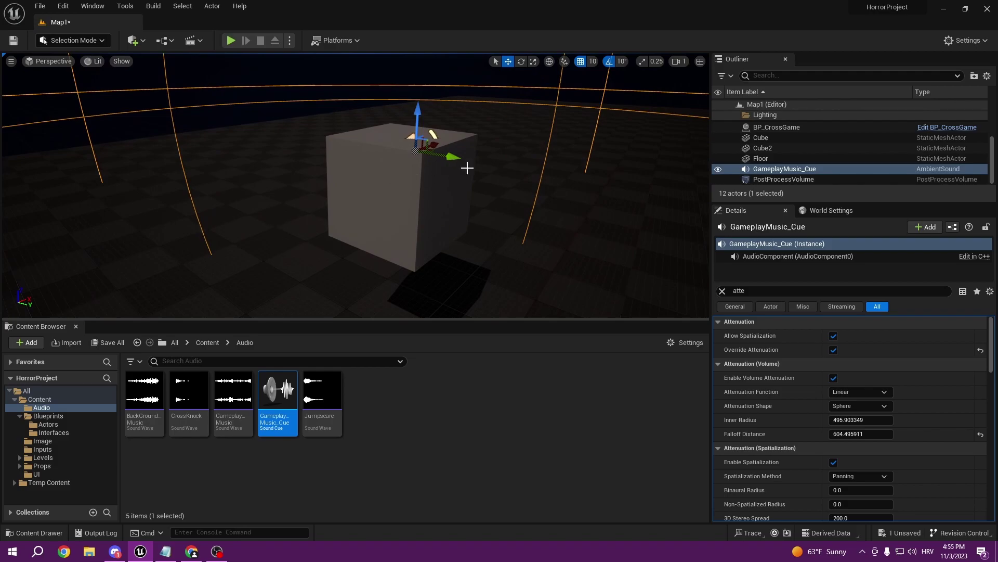
key(s)
right_drag(479, 109, 582, 124)
right_drag(501, 142, 460, 131)
key(s)
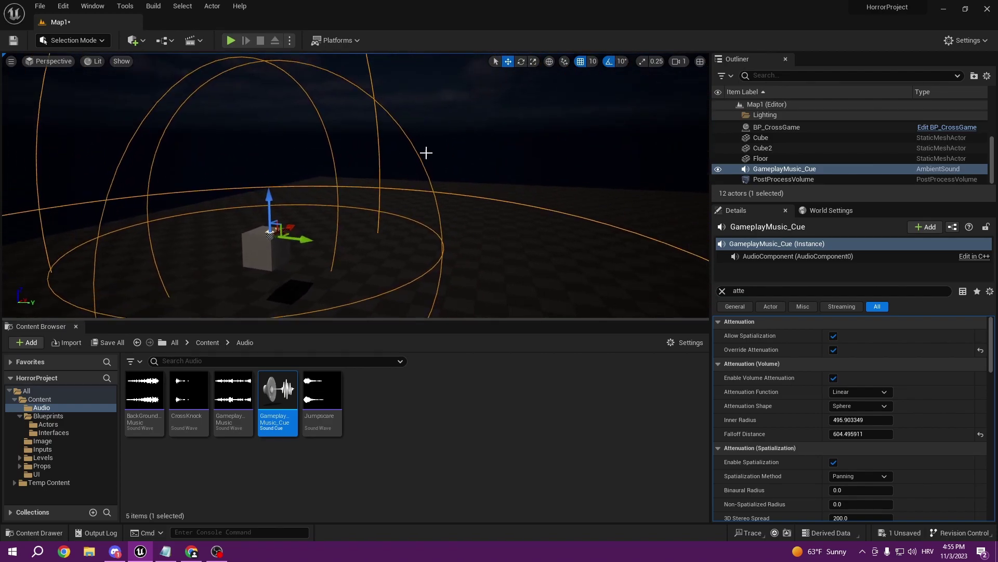
scroll(406, 152, up, 4)
Step: Delete the cube placed at the GameplayMusic_Cue sound
click(267, 230)
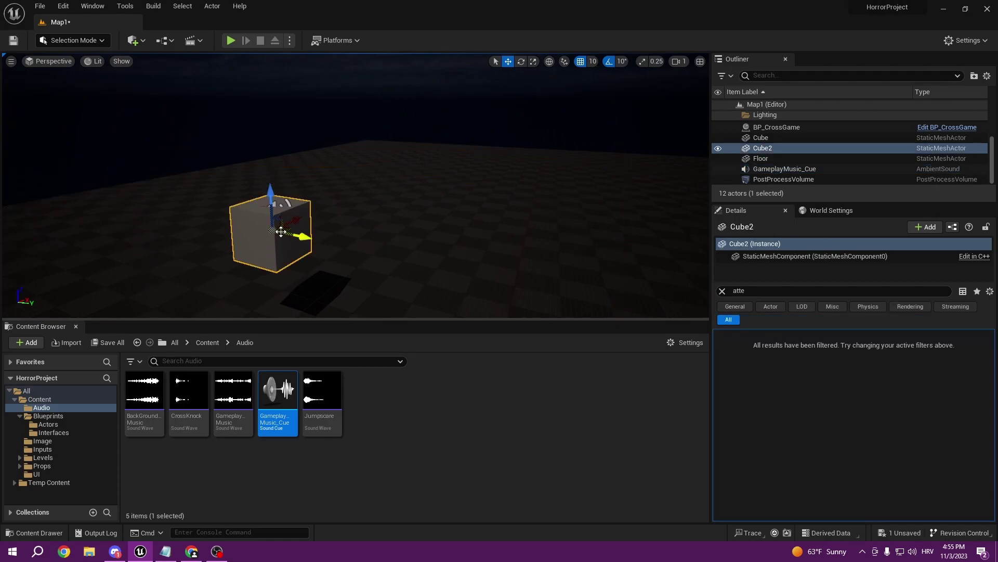
key(Delete)
click(267, 228)
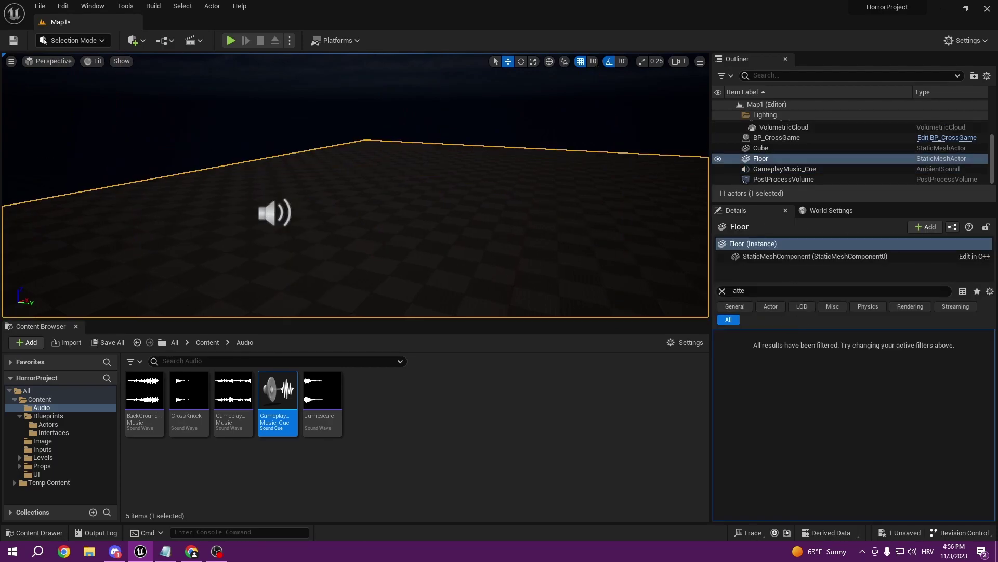
Step: Disable Override Attenuation on the GameplayMusic_Cue actor
click(284, 218)
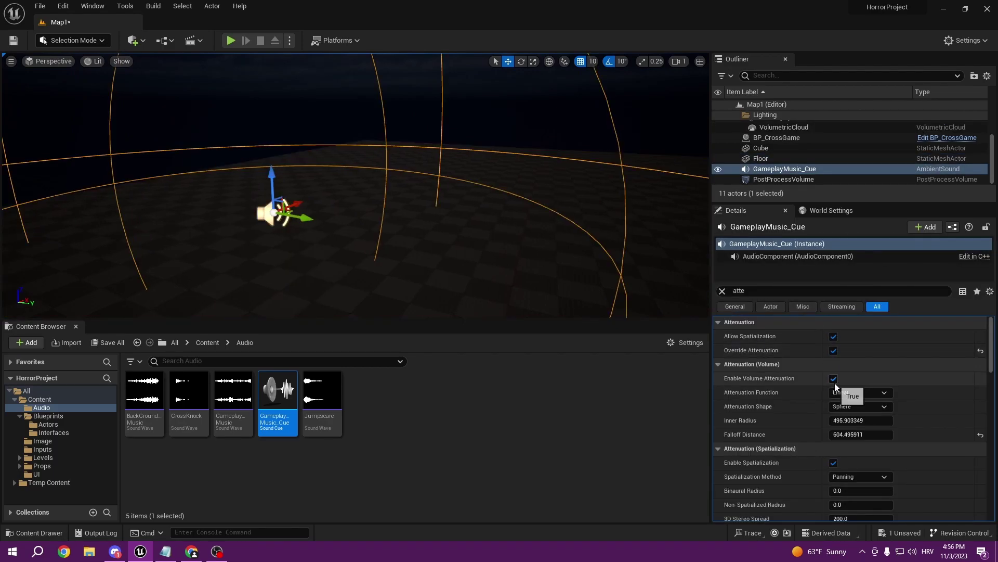
click(834, 351)
right_drag(319, 245, 323, 264)
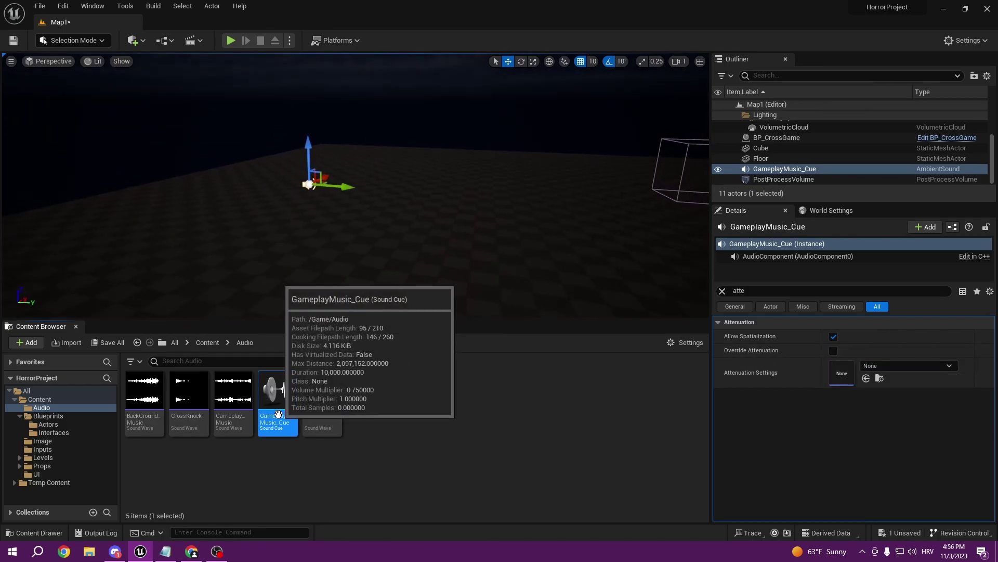
Step: Check the Looping setting of the wave player in the GameplayMusic_Cue asset, and close the sound cue
double_click(278, 395)
click(510, 318)
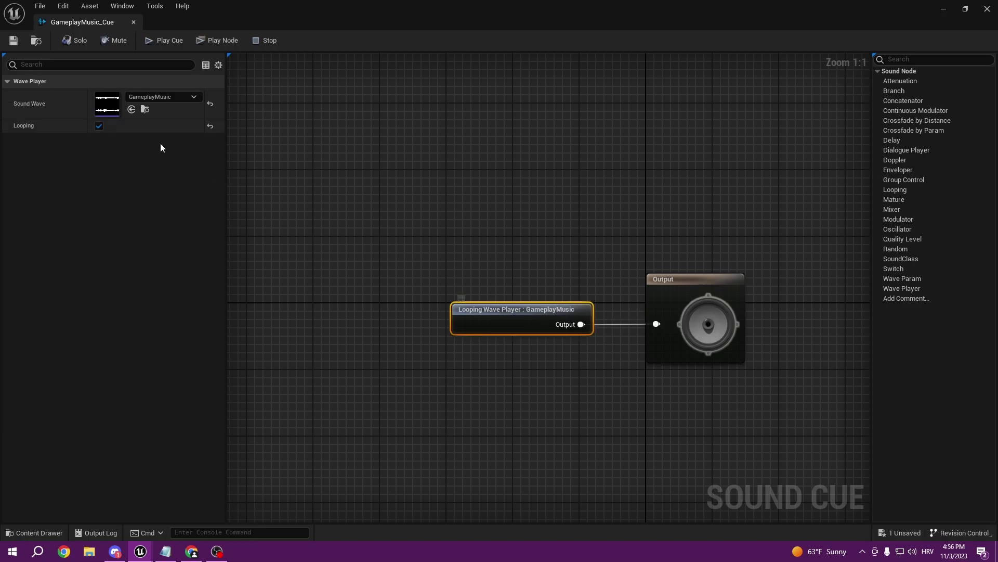
click(133, 22)
right_drag(300, 102, 303, 141)
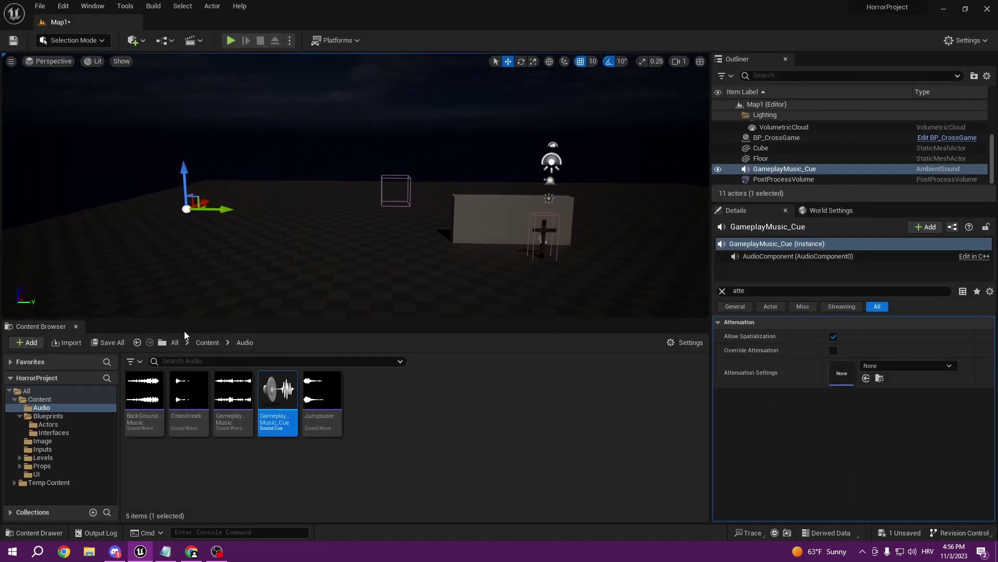
Step: Open the MainMenu level from the Levels folder, saving the changes to Map1
click(207, 342)
click(322, 390)
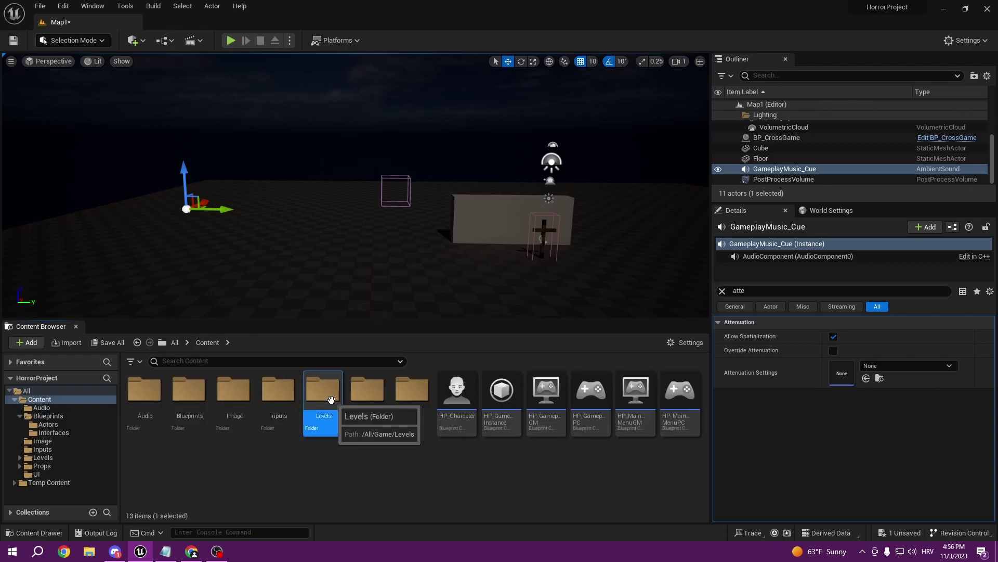
double_click(322, 390)
double_click(188, 391)
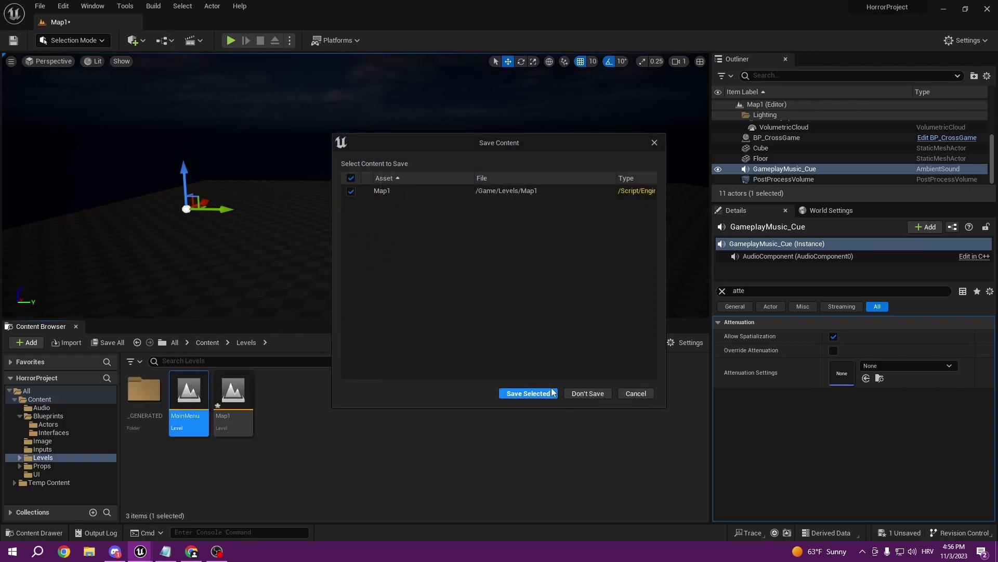
click(553, 392)
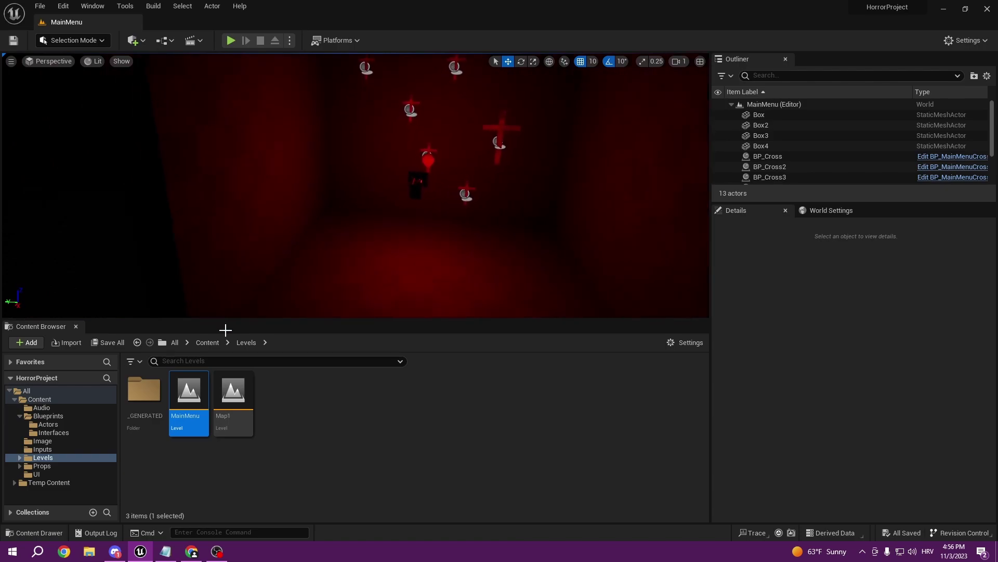
Step: Place the BackGroundMusic sound from the Audio folder in the MainMenu level
click(208, 343)
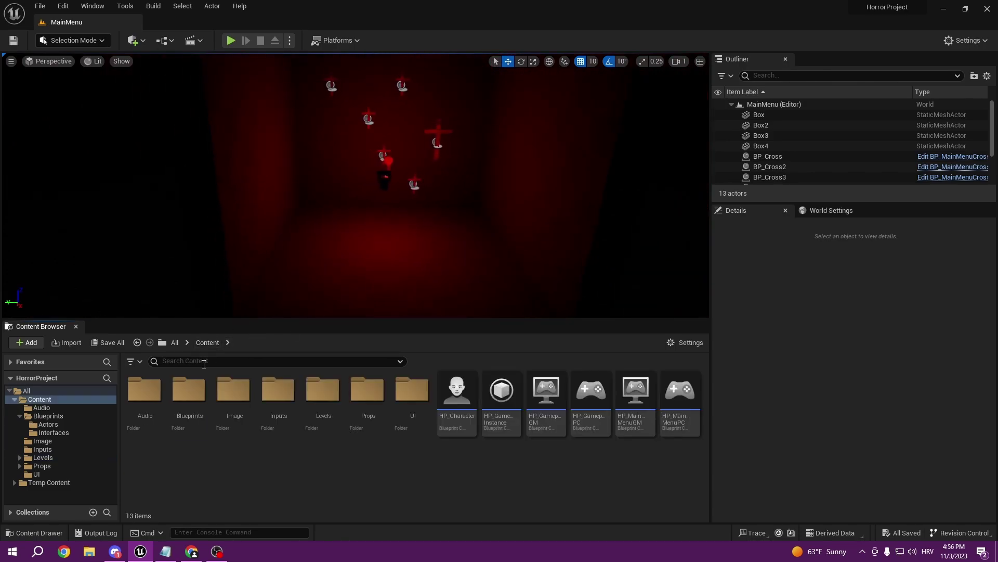
double_click(144, 391)
drag(144, 400, 320, 149)
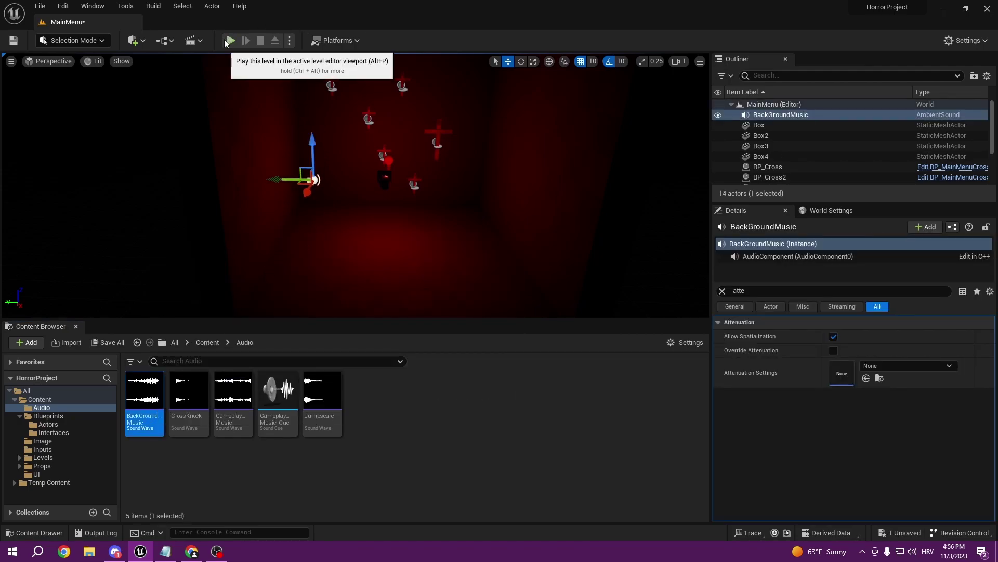
Step: Play-test the MainMenu level to hear the background music, and quit through the game's own menu
click(228, 41)
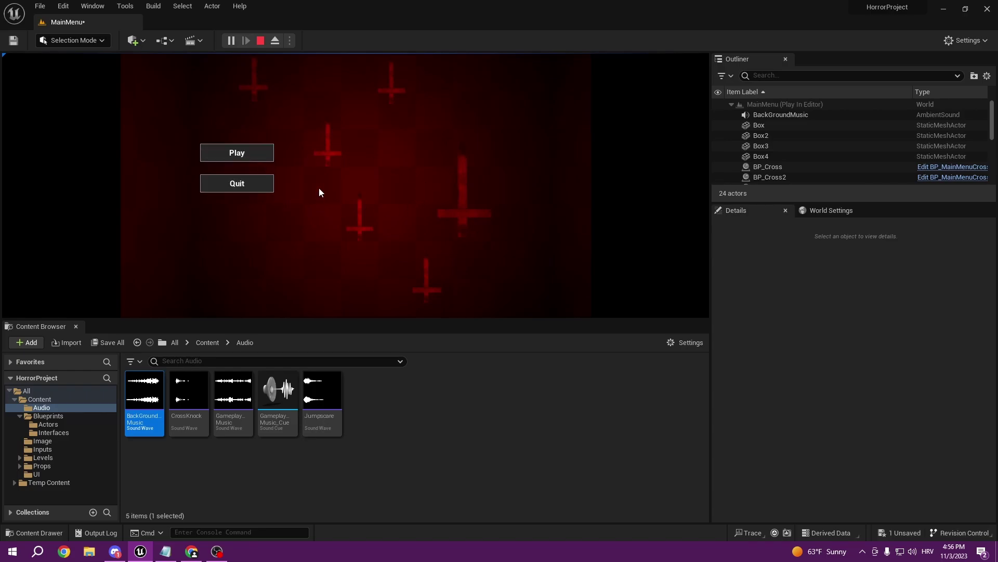
click(235, 187)
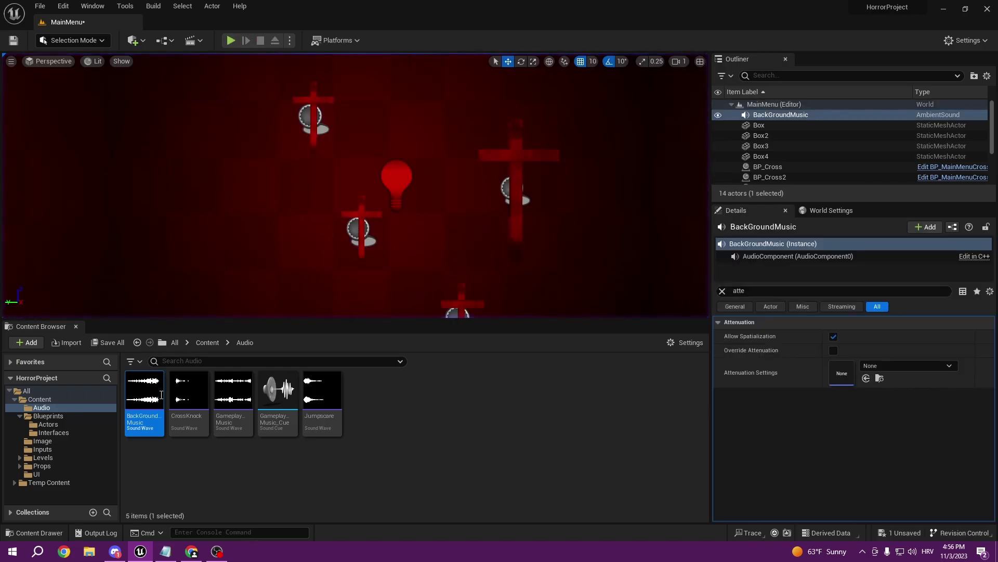
key(s)
mouse_move(345, 249)
right_down()
mouse_move(345, 270)
mouse_move(346, 254)
right_up()
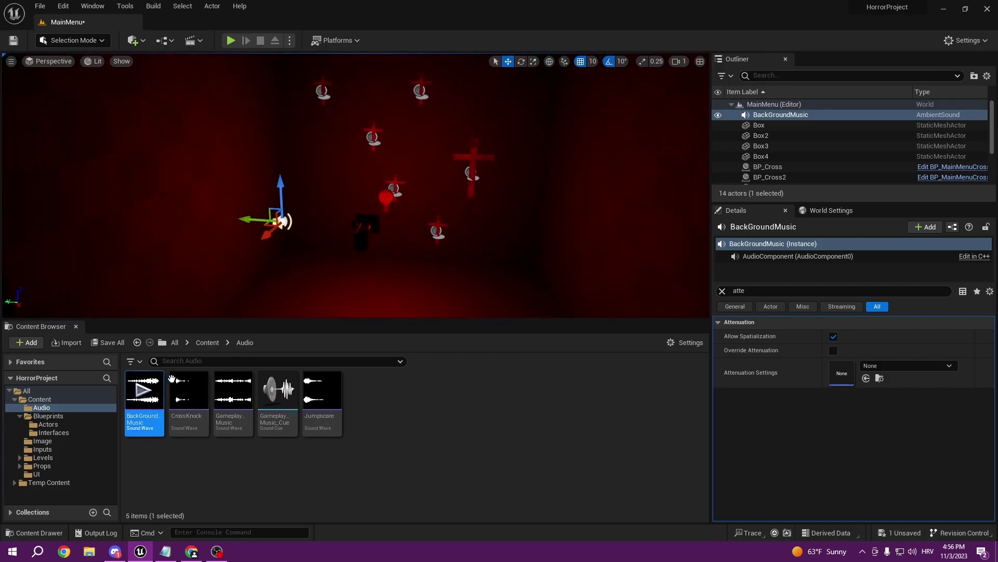
Step: Create a sound cue from the BackGroundMusic wave and save it with Looping enabled on its wave player
right_click(137, 426)
click(190, 134)
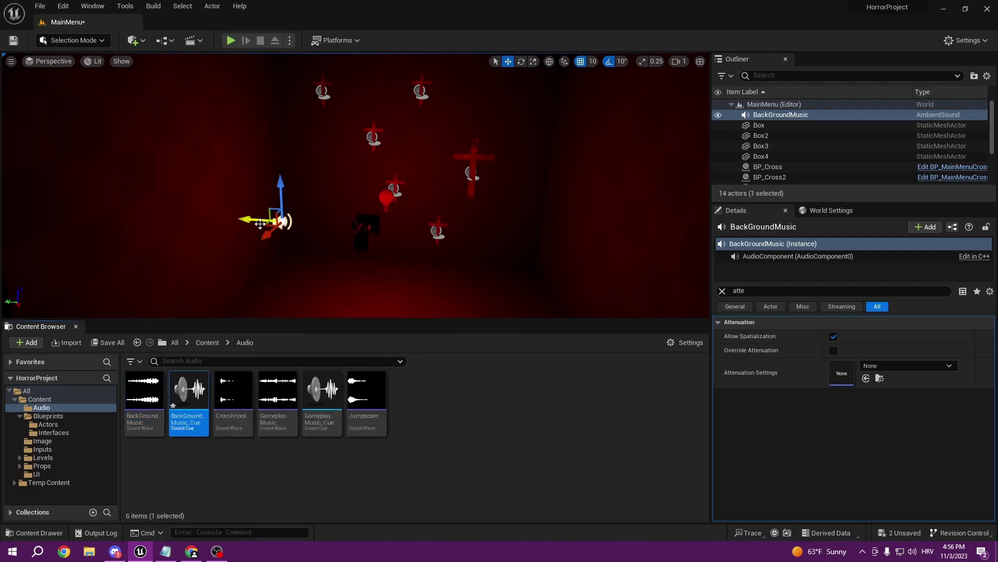
double_click(190, 392)
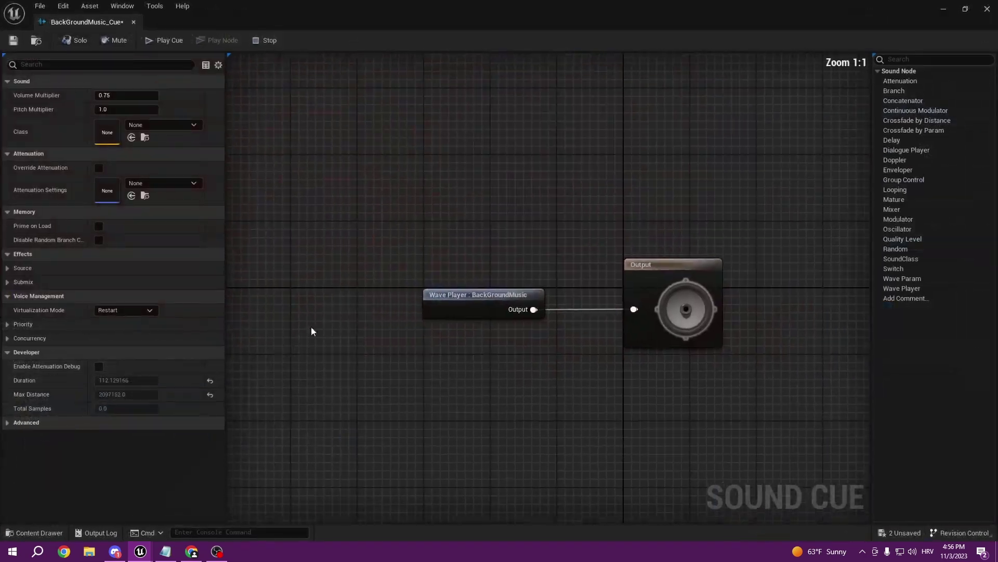
click(519, 312)
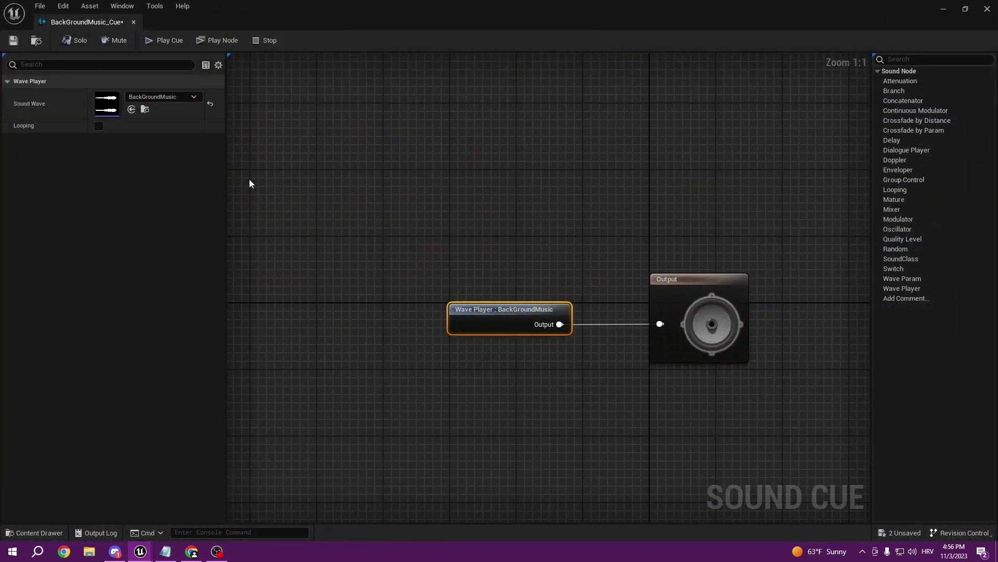
click(99, 126)
click(13, 41)
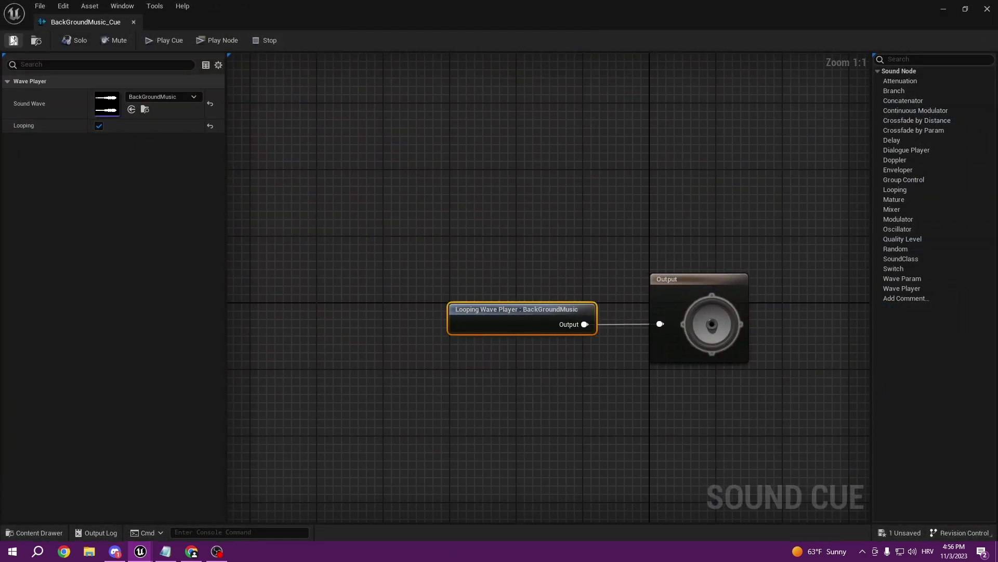
Step: Replace the BackGroundMusic sound actor in the MainMenu level with BackGroundMusic_Cue from the Audio folder
click(134, 22)
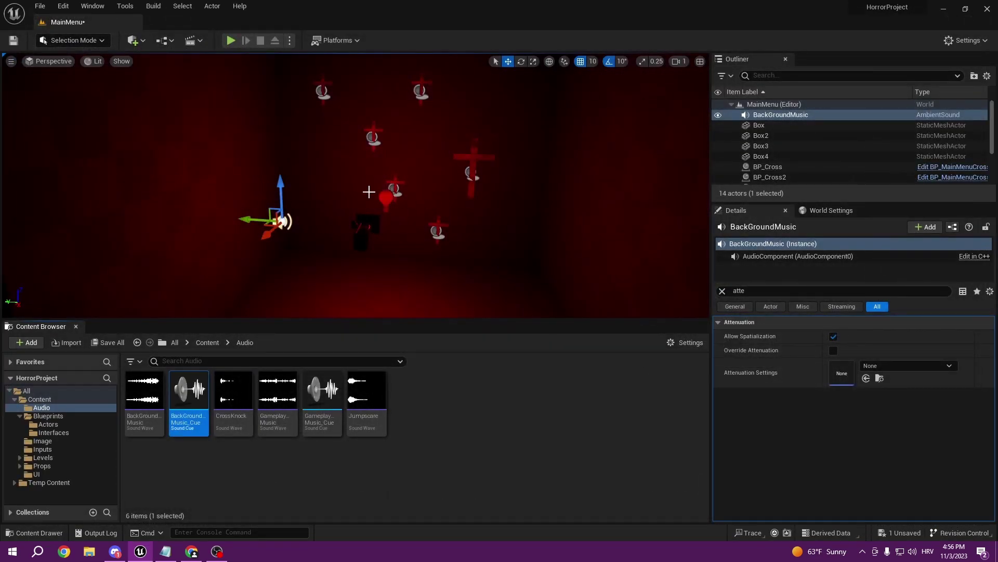
key(f)
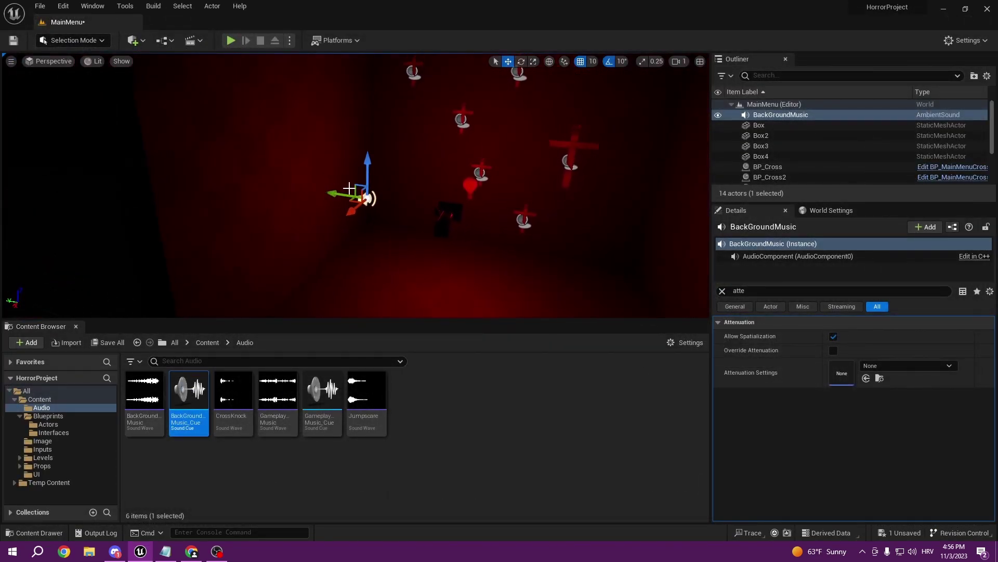
click(339, 190)
click(366, 201)
key(Delete)
drag(189, 393, 389, 166)
drag(375, 205, 383, 163)
Step: Play-test the MainMenu level with the music cue in place, and quit through the game's own menu
click(230, 41)
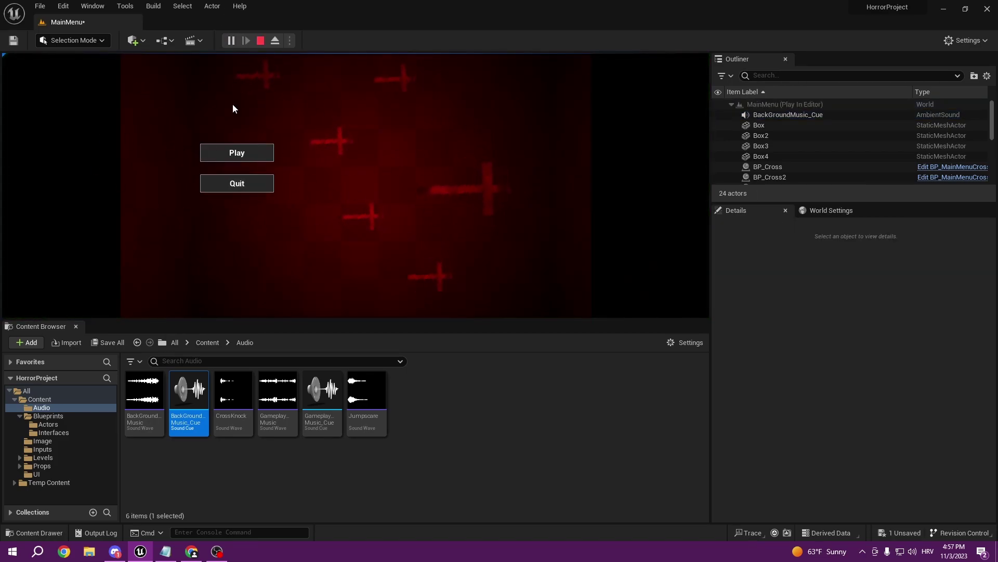
click(247, 178)
right_drag(251, 179, 252, 178)
key(s)
right_drag(398, 134, 398, 135)
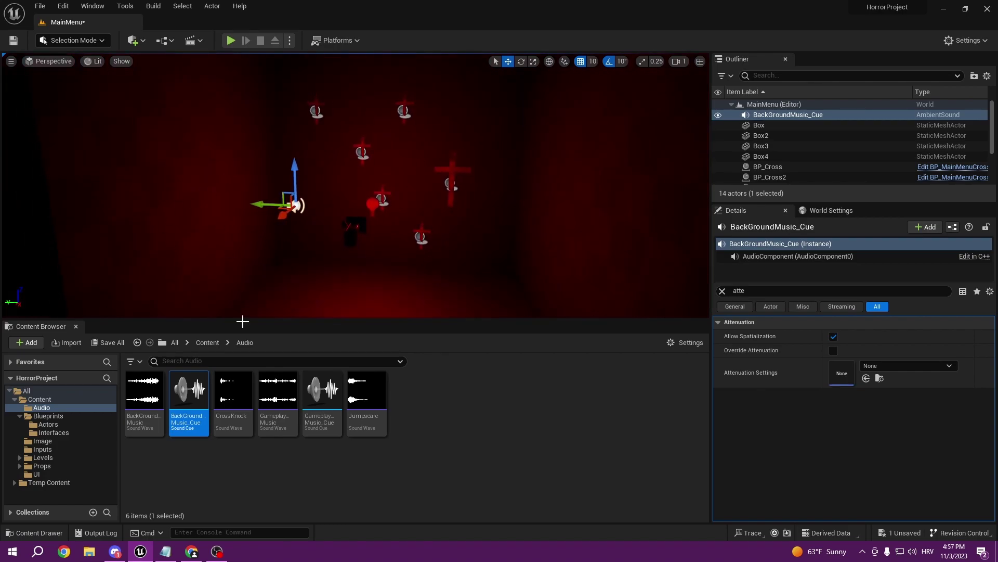
Step: Open the Map1 level from the Levels folder, saving the changes to MainMenu
click(174, 342)
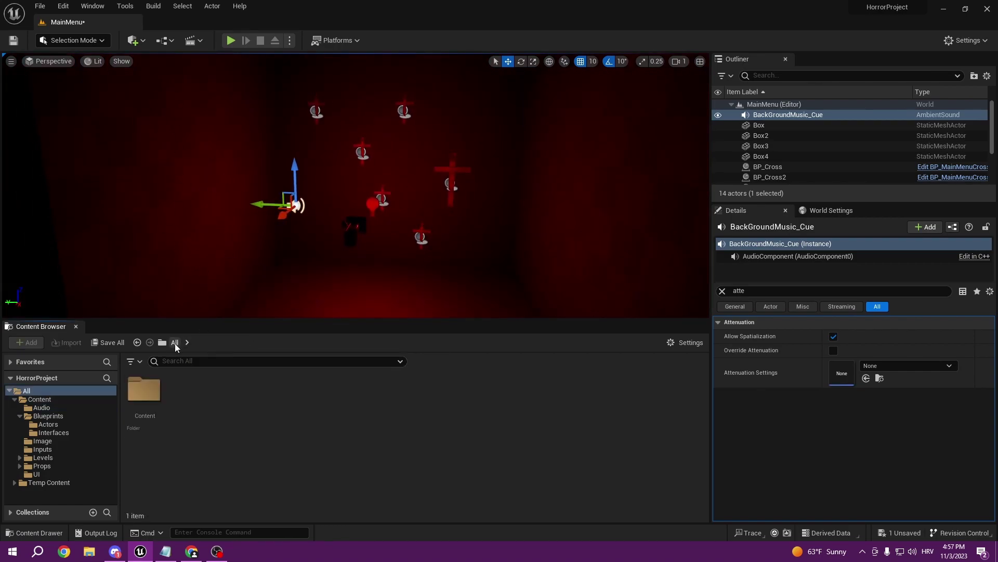
double_click(144, 395)
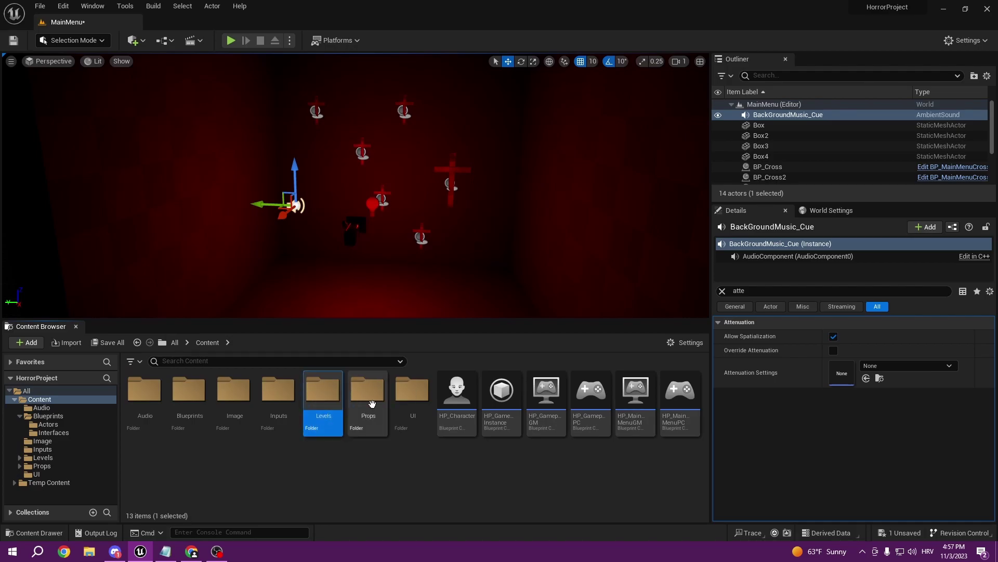
double_click(306, 389)
click(232, 386)
double_click(232, 386)
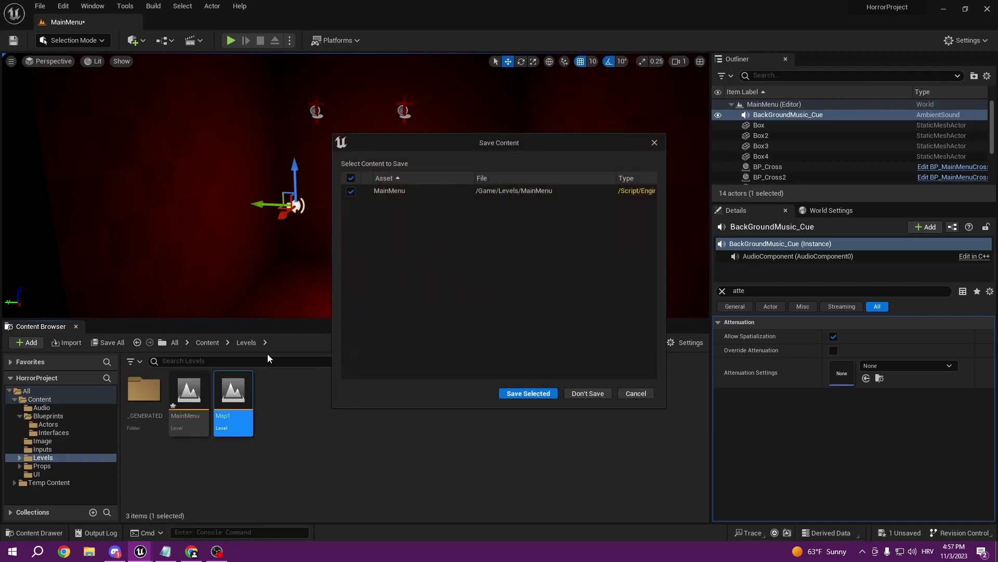
click(524, 397)
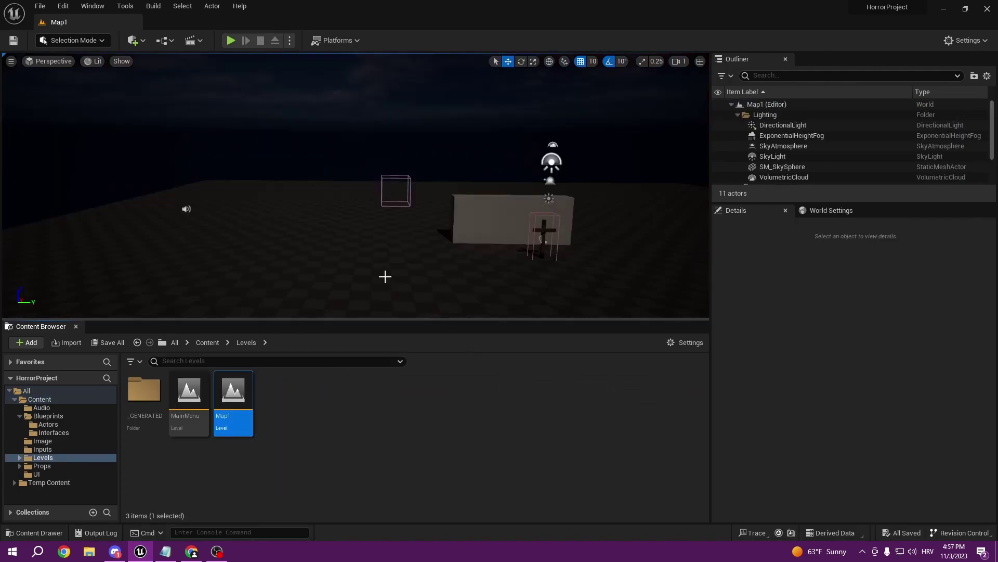
key(w)
right_drag(375, 208, 275, 216)
Step: Create an Actor blueprint class named TestSoundActor in the Blueprints/Actors folder
click(207, 342)
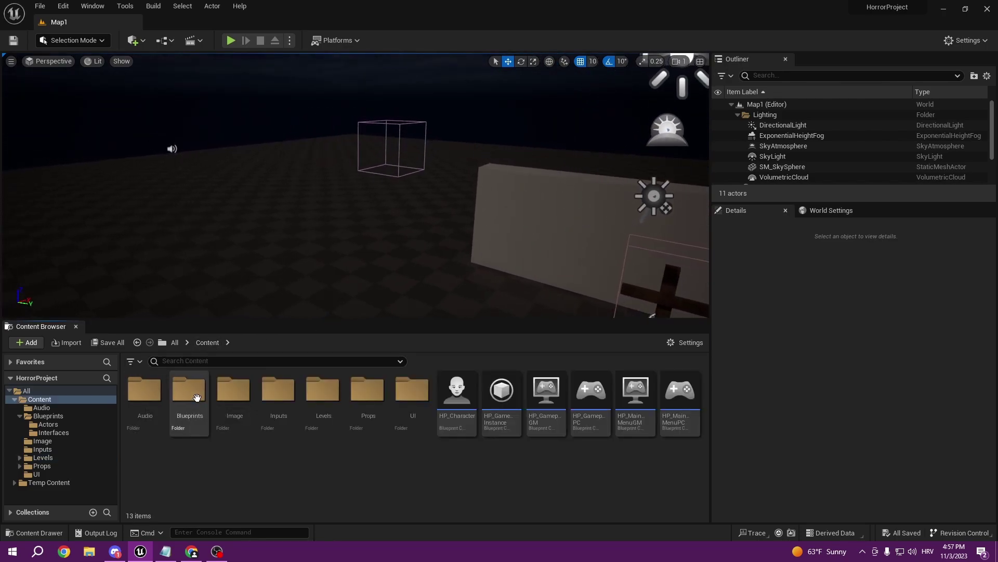
double_click(179, 390)
double_click(144, 389)
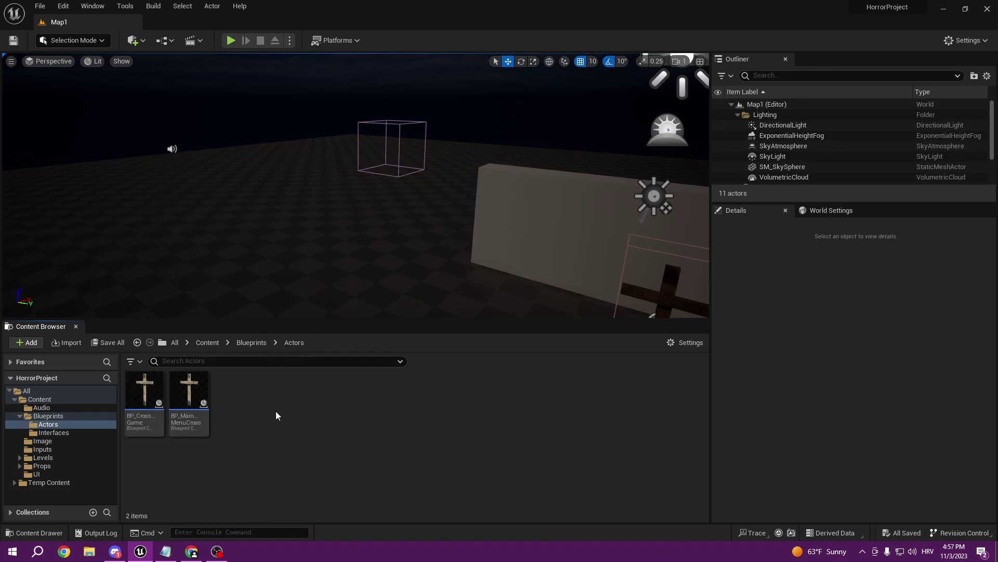
right_click(248, 400)
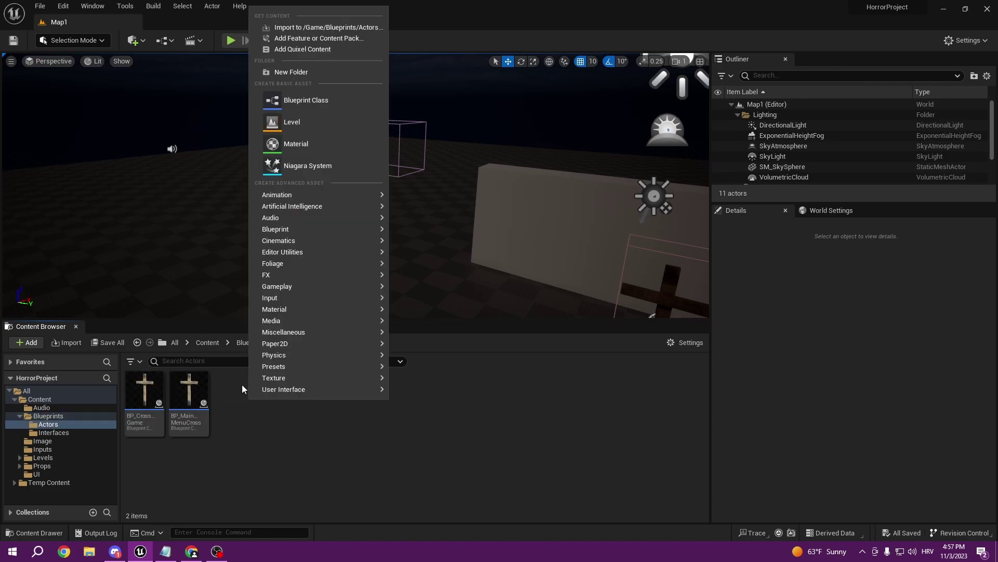
click(313, 101)
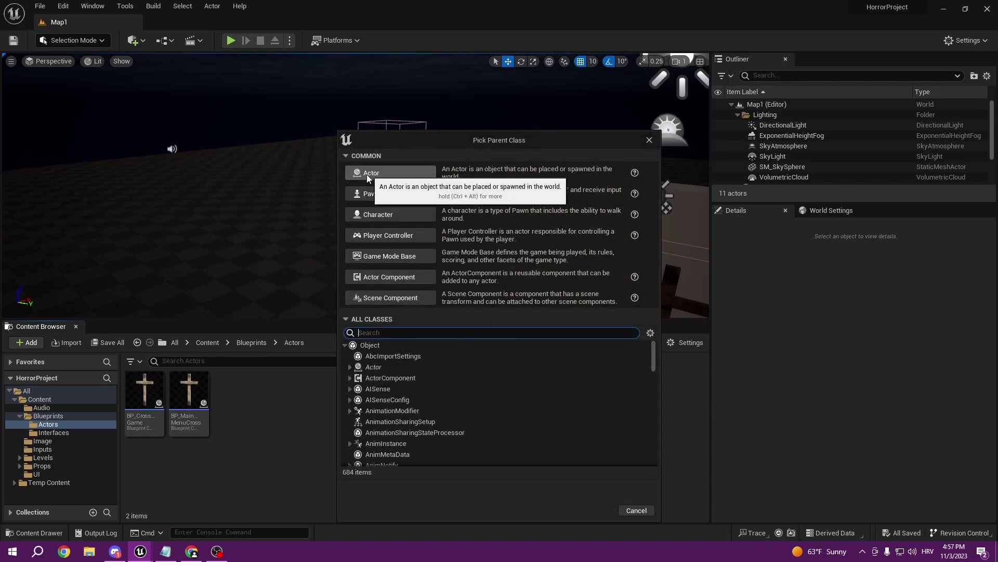
click(384, 173)
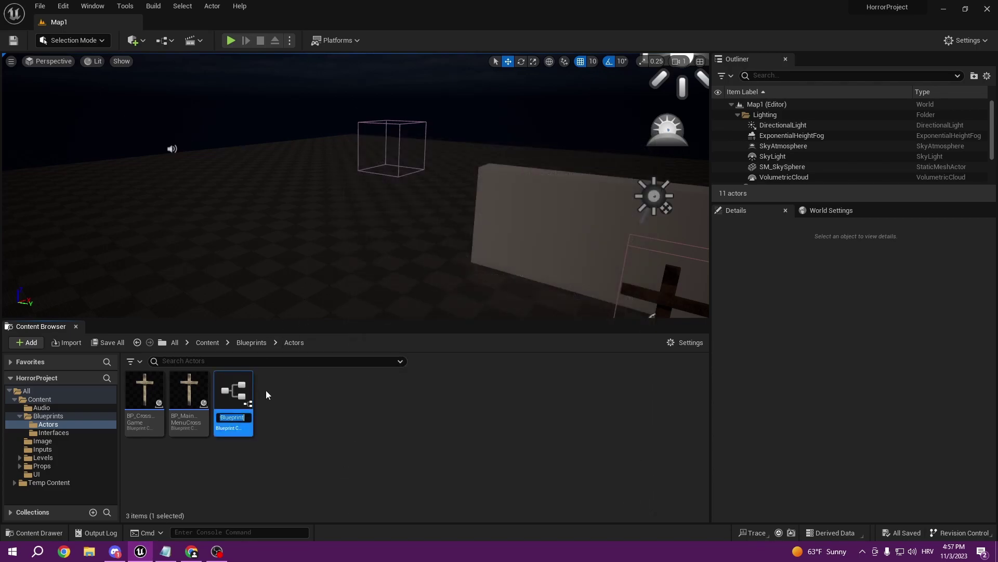
key(BackSpace)
text(TestSound...Actor)
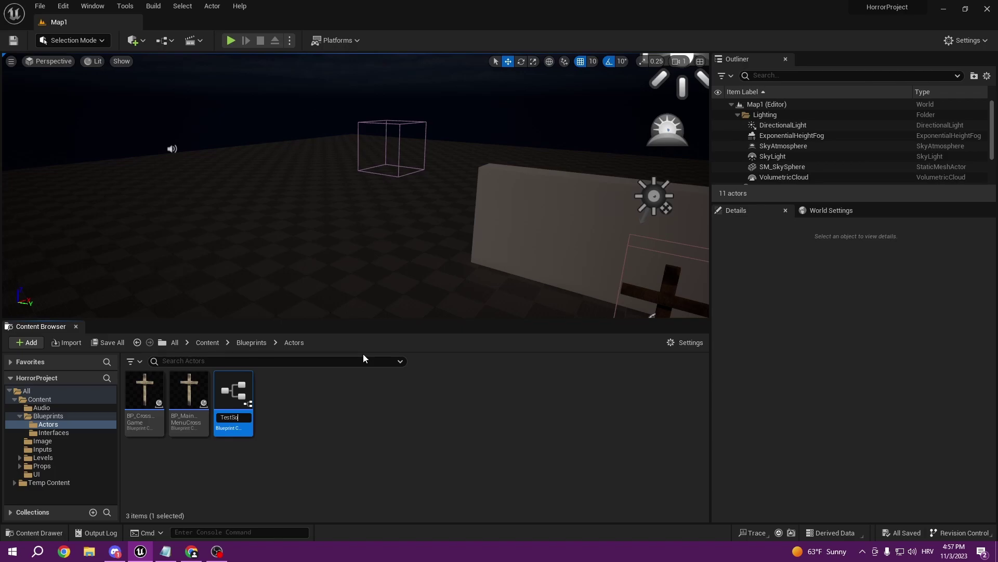
key(Return)
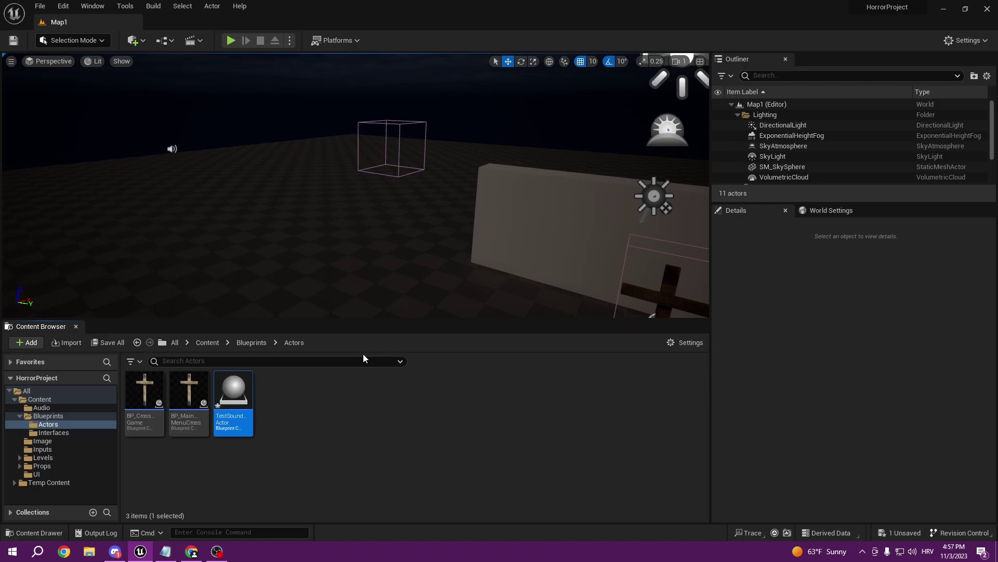
Step: Open TestSoundActor, add a Cube component, and shrink it to a scale of about 0.33 × 0.36 × 0.36
double_click(235, 394)
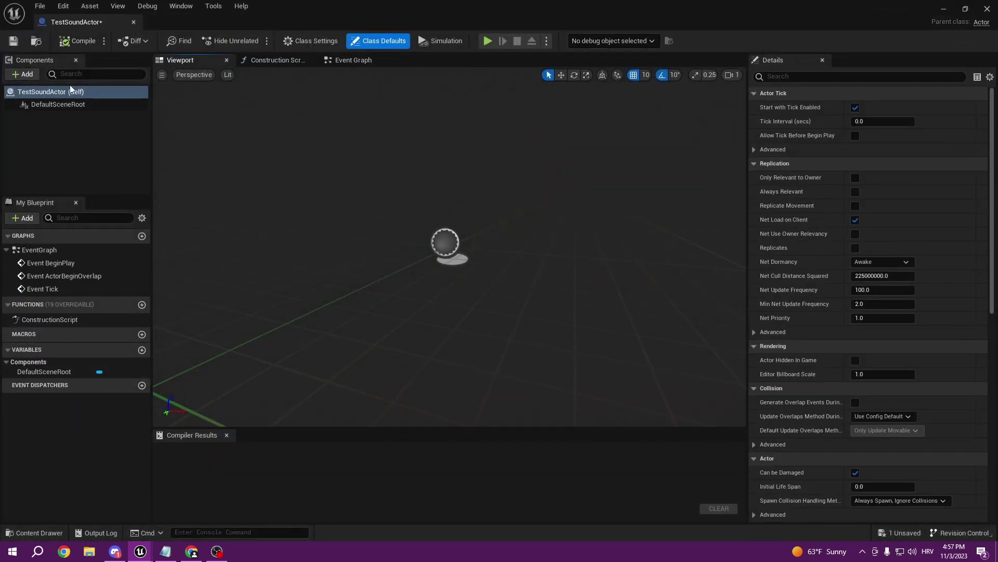
click(23, 74)
click(42, 198)
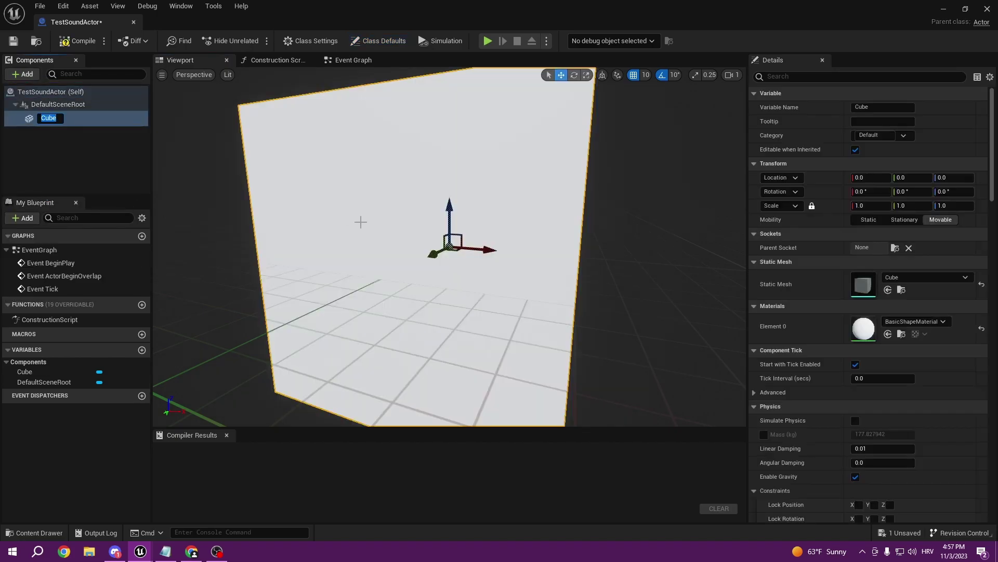
right_drag(407, 200, 407, 201)
key(r)
mouse_move(427, 243)
mouse_down()
mouse_move(387, 238)
mouse_move(410, 237)
mouse_up()
drag(409, 201, 422, 242)
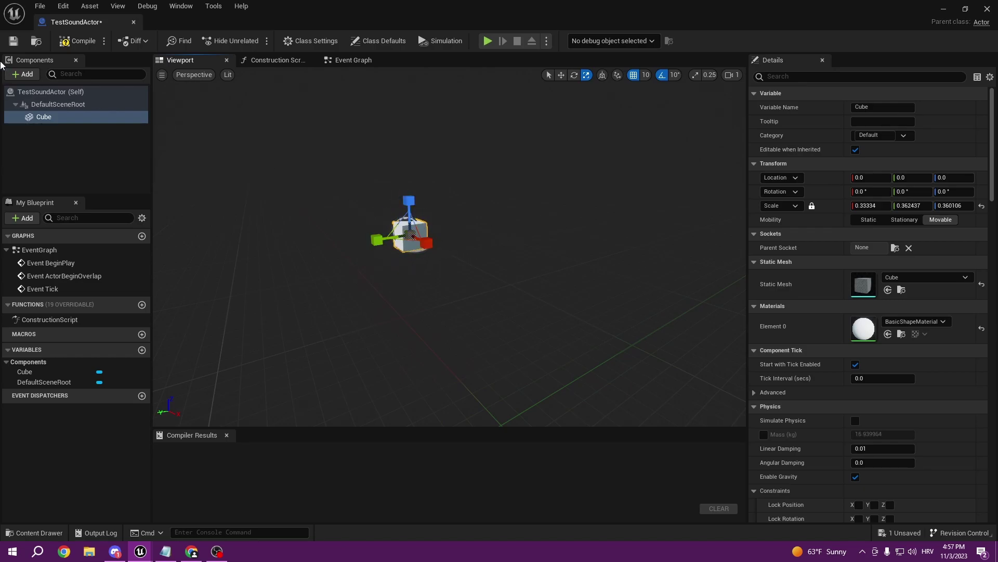
Step: Add a Box Collision component under the cube in TestSoundActor
click(26, 72)
text(box)
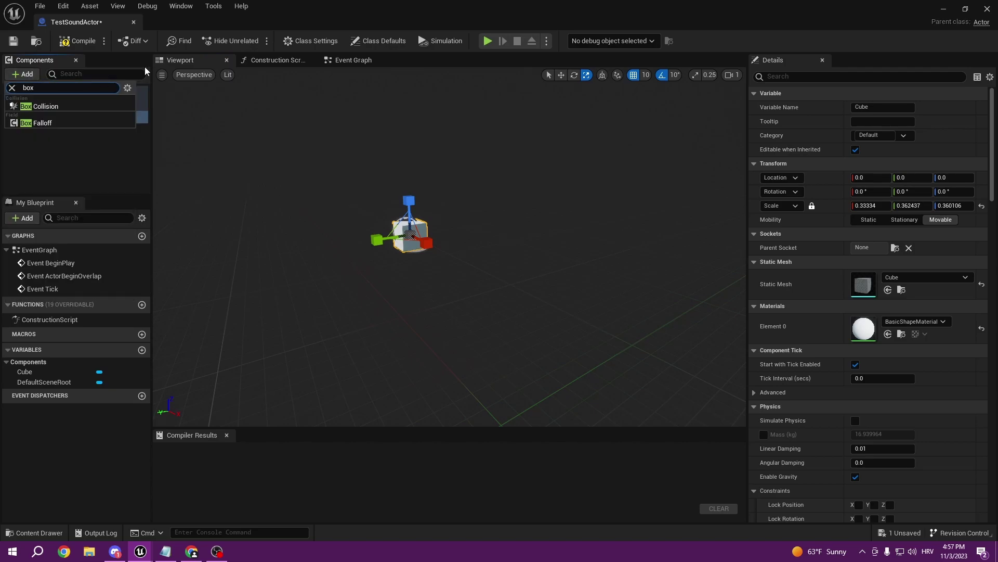
click(110, 105)
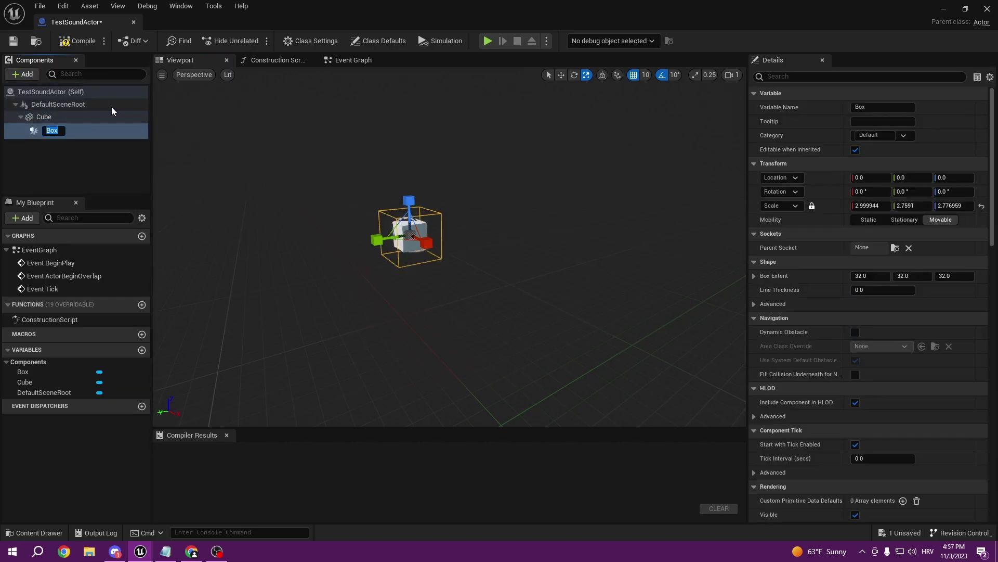
Step: Resize the collision box around the cube to a scale of about 3.87 × 17.69 × 12.71 and raise it to about 111 in Z
click(346, 219)
right_drag(347, 219, 366, 224)
drag(442, 216, 322, 229)
key(a)
right_drag(541, 256, 663, 260)
key(d)
drag(457, 240, 592, 239)
drag(421, 214, 429, 183)
key(w)
key(r)
drag(457, 224, 330, 223)
key(d)
key(w)
right_drag(586, 274, 442, 283)
key(w)
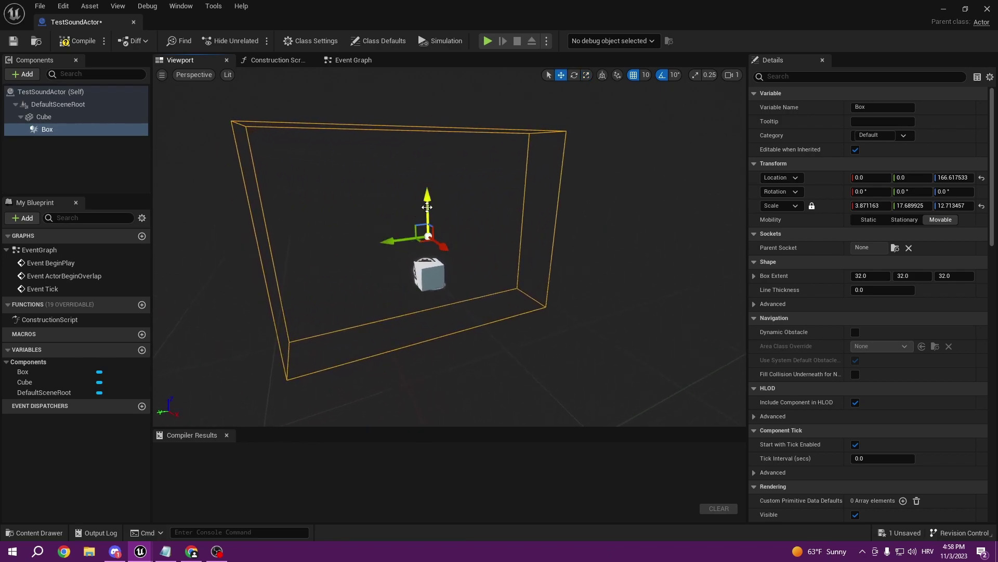
drag(426, 208, 426, 224)
click(77, 132)
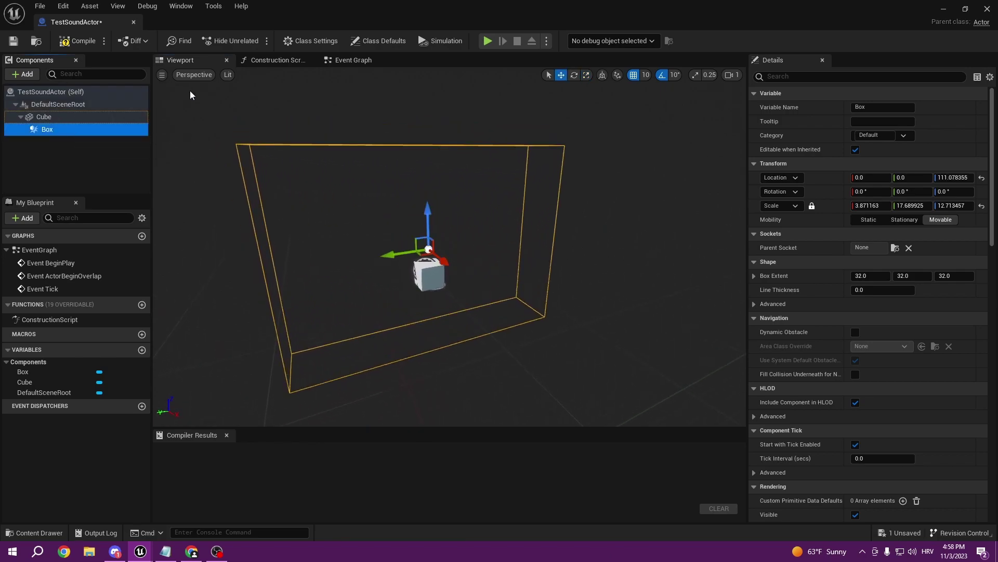
Step: Implement the BPI_Interact interface in the TestSoundActor class settings, and compile and save the blueprint
click(304, 43)
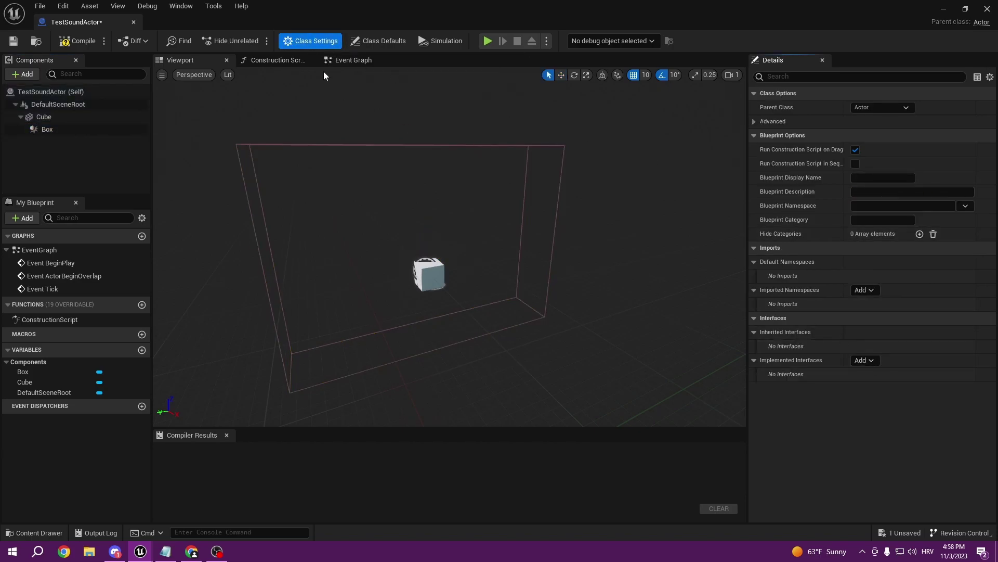
click(865, 361)
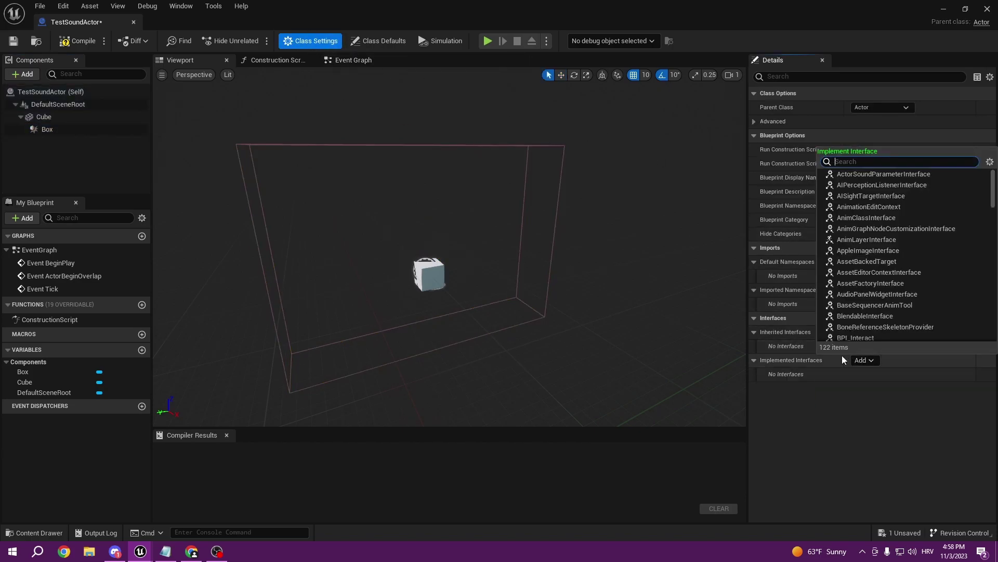
click(848, 338)
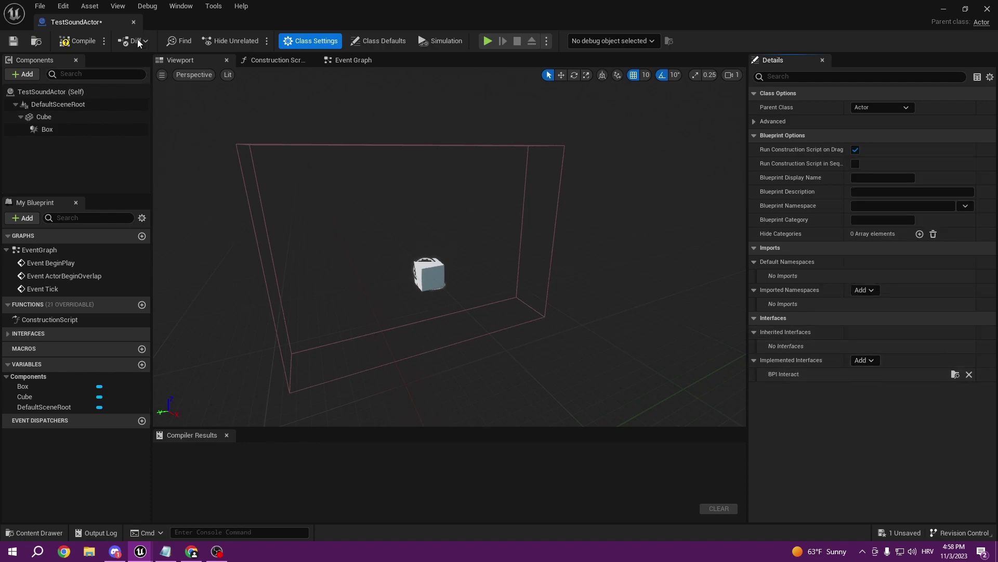
click(90, 43)
click(13, 41)
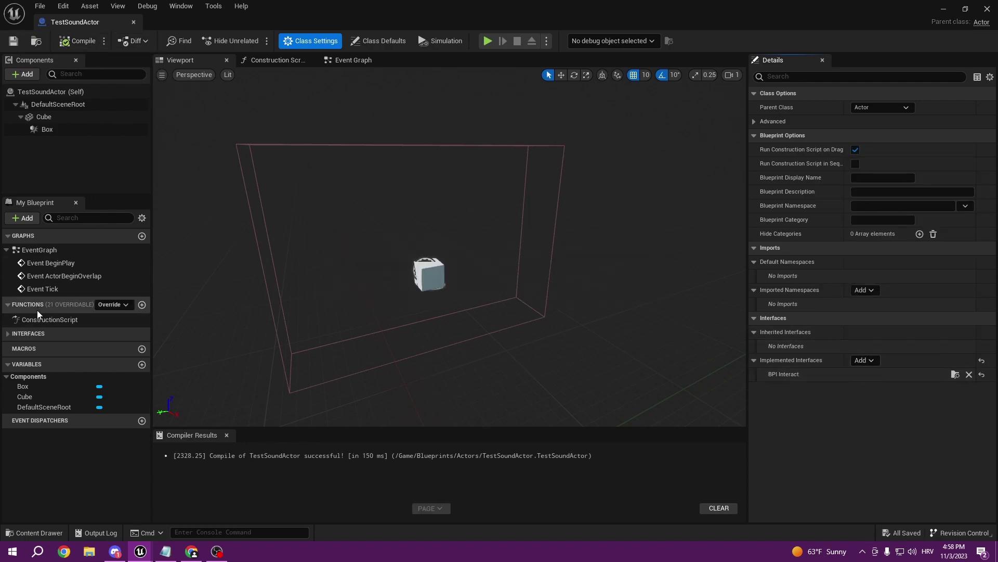
Step: Add the interface's On Interact event, and make its Is Interactable function return Interactable as true
click(7, 334)
double_click(39, 363)
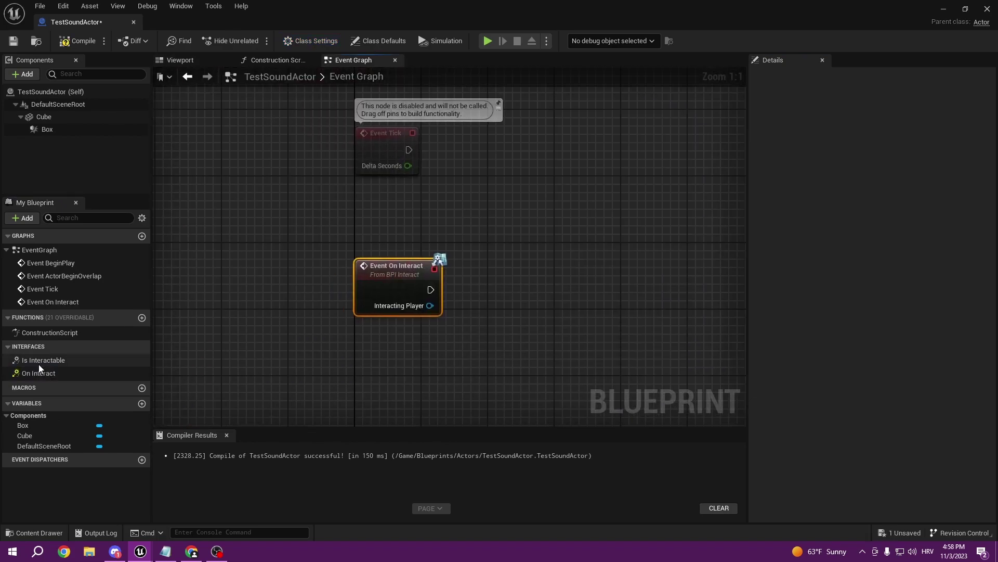
double_click(65, 359)
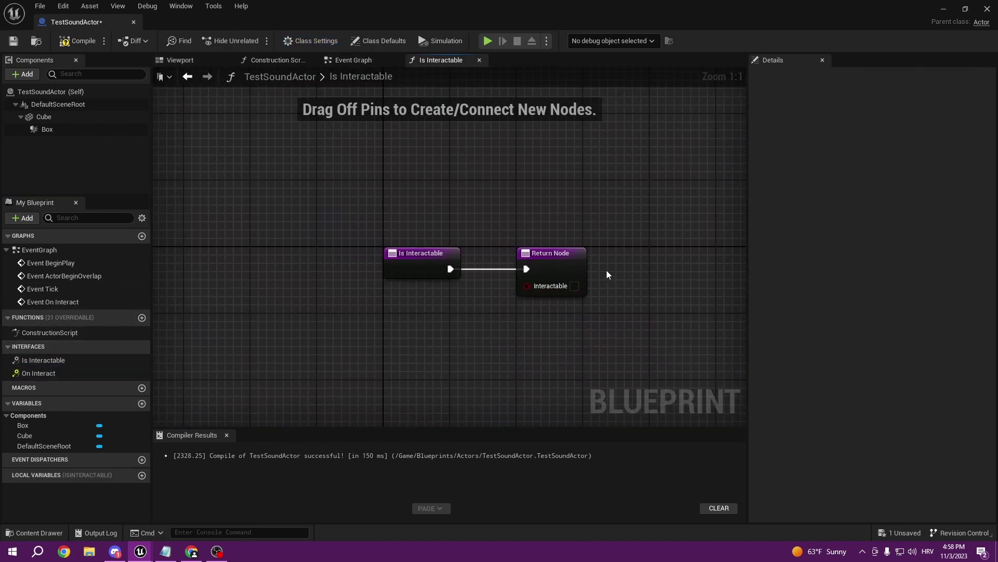
click(575, 286)
drag(342, 208, 600, 324)
drag(600, 323, 364, 241)
click(365, 241)
drag(594, 327, 343, 229)
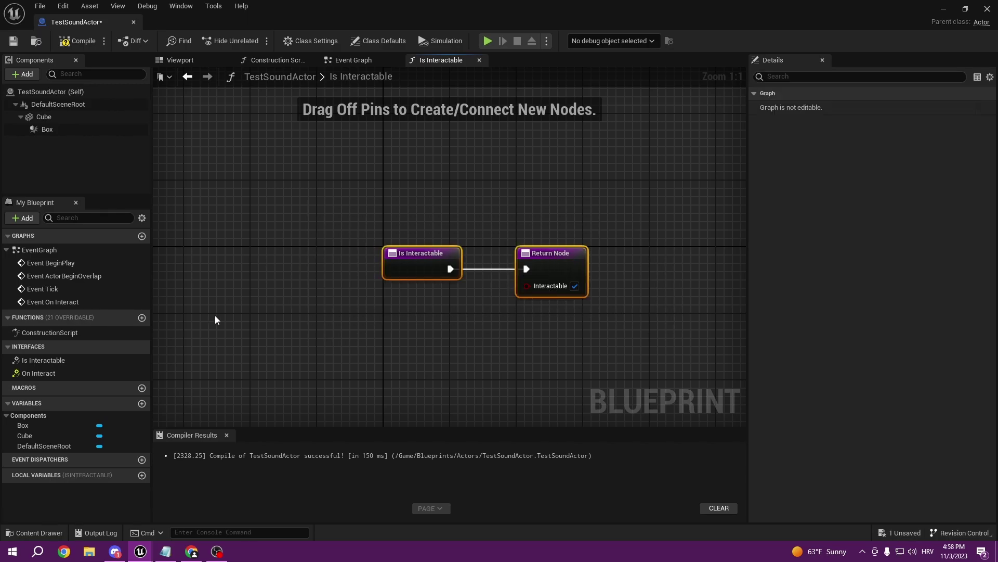
Step: Delete the On Interact event node from TestSoundActor's event graph
double_click(55, 373)
right_drag(436, 317, 373, 259)
scroll(347, 298, down, 2)
scroll(368, 255, up, 1)
right_drag(297, 243, 357, 182)
click(418, 208)
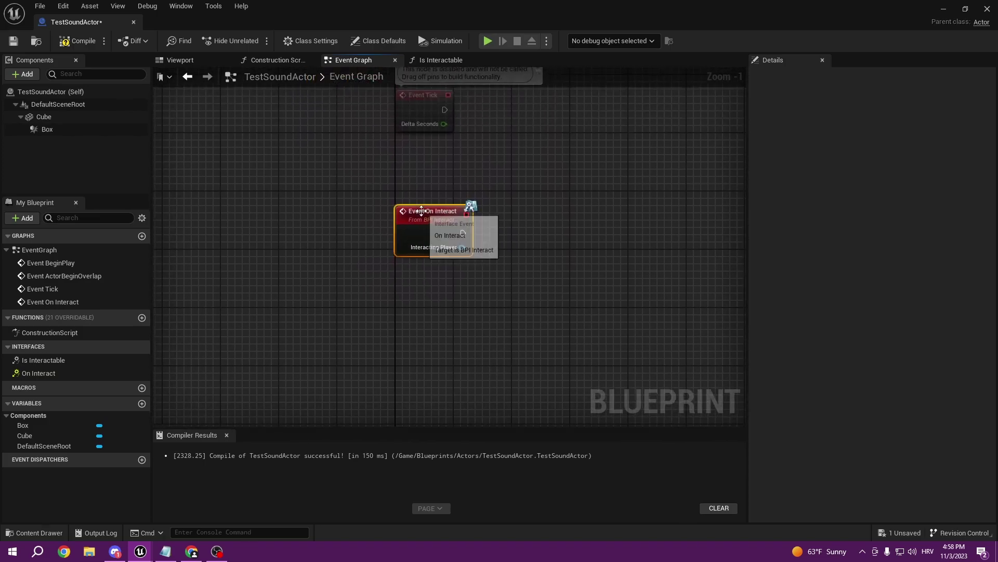
key(Delete)
Step: Add an OnComponentBeginOverlap event for the Box collision component to the event graph
click(71, 125)
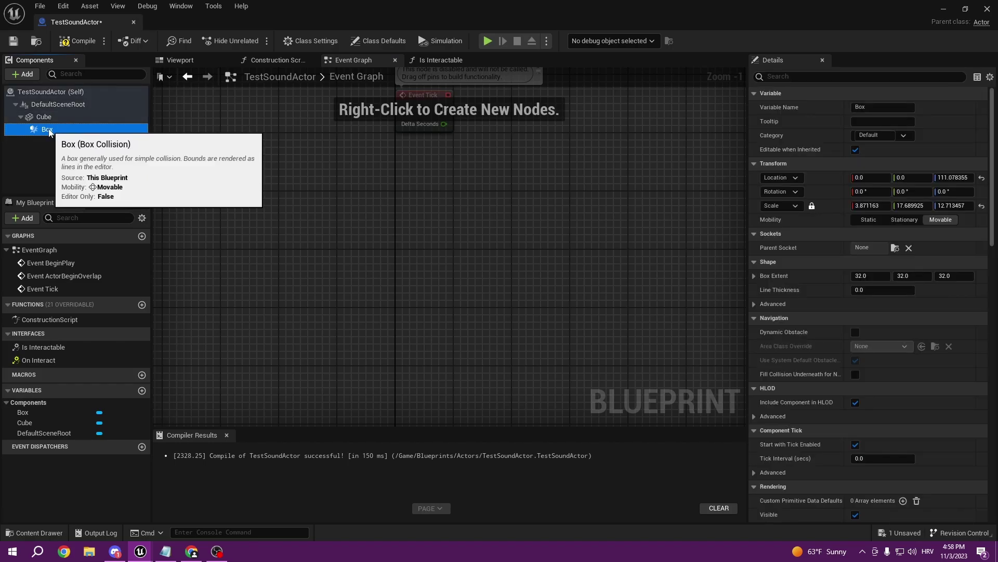
click(215, 60)
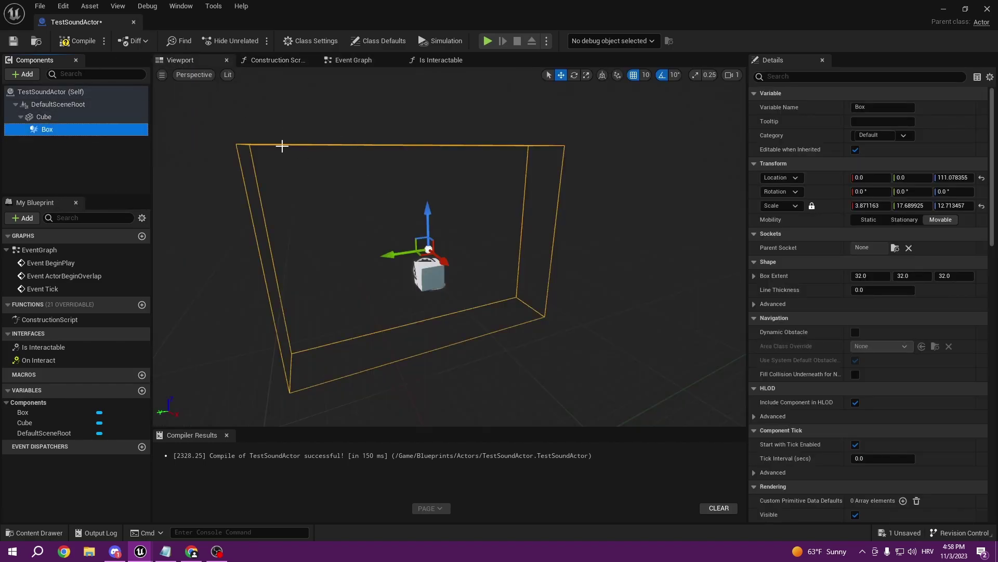
click(348, 60)
right_click(99, 133)
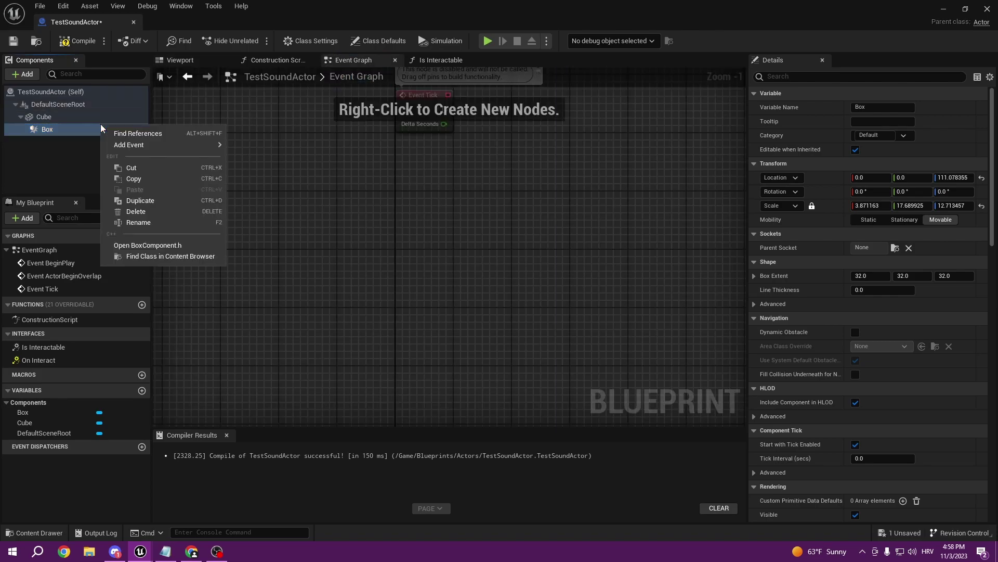
right_click(60, 134)
mouse_move(91, 158)
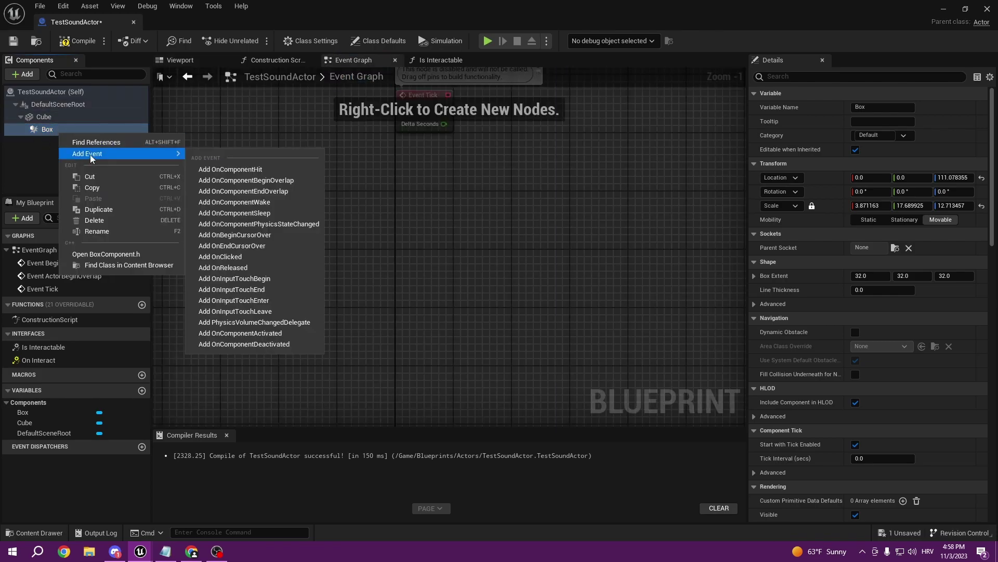
click(269, 182)
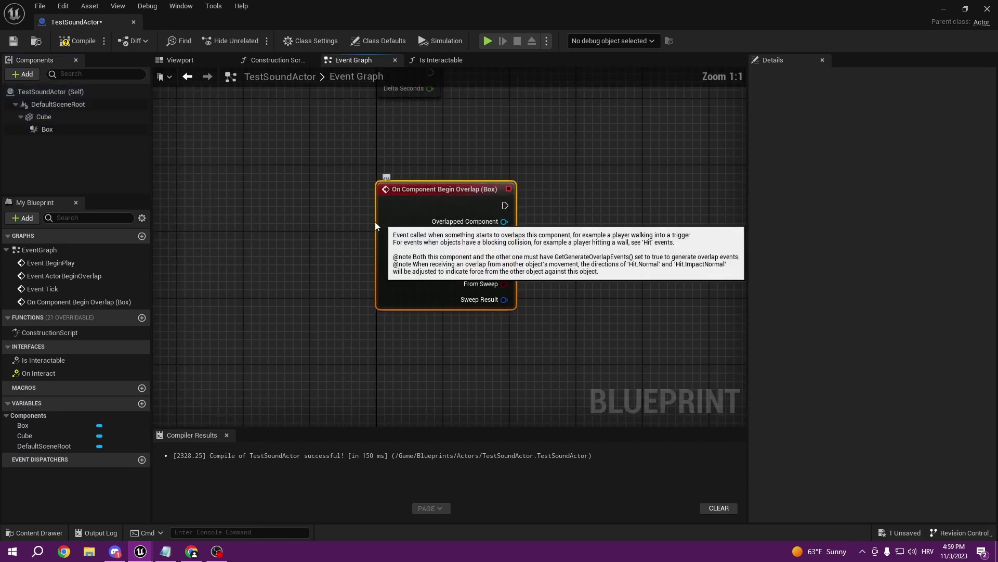
Step: Try attaching a plain On Interact event call to the Box overlap event, and undo it
right_drag(535, 256, 411, 263)
right_drag(455, 202, 381, 203)
right_drag(378, 144, 441, 150)
right_drag(397, 225, 454, 233)
drag(389, 229, 489, 232)
text(on interact)
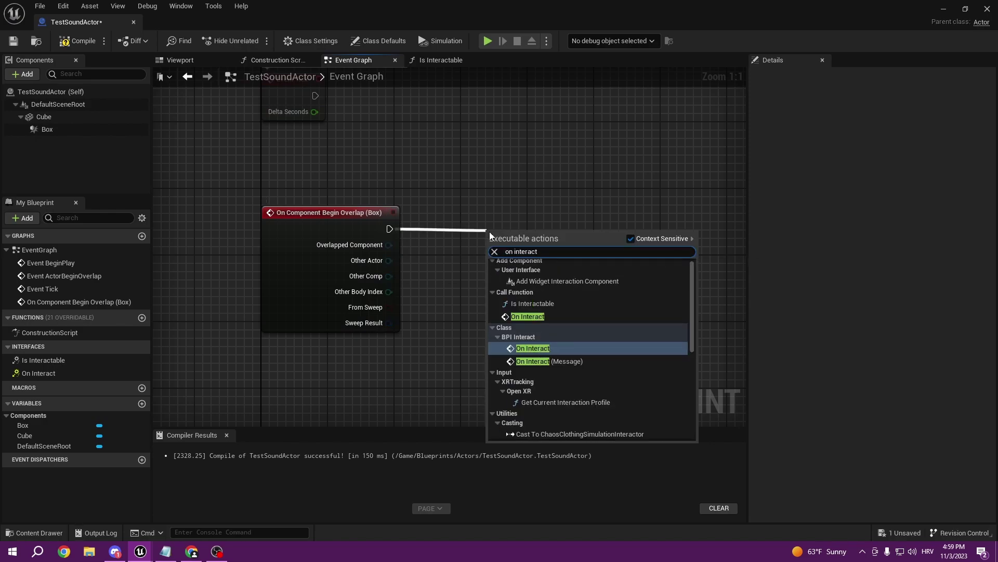
key(Return)
key(ctrl+z)
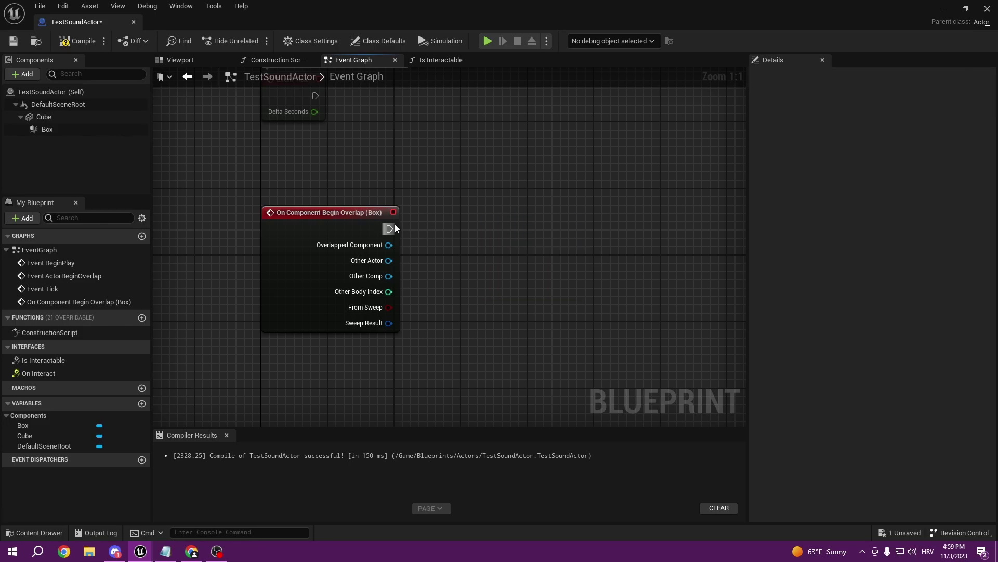
Step: Add an On Interact (Message) call from BPI Interact to the Box overlap event's execution output
drag(460, 232, 459, 233)
text(on interact)
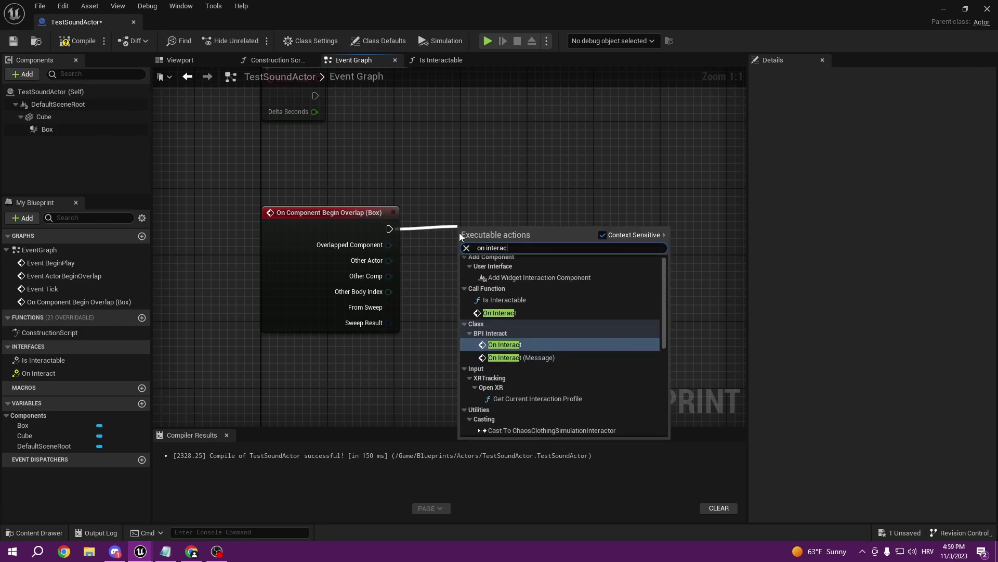
key(Down)
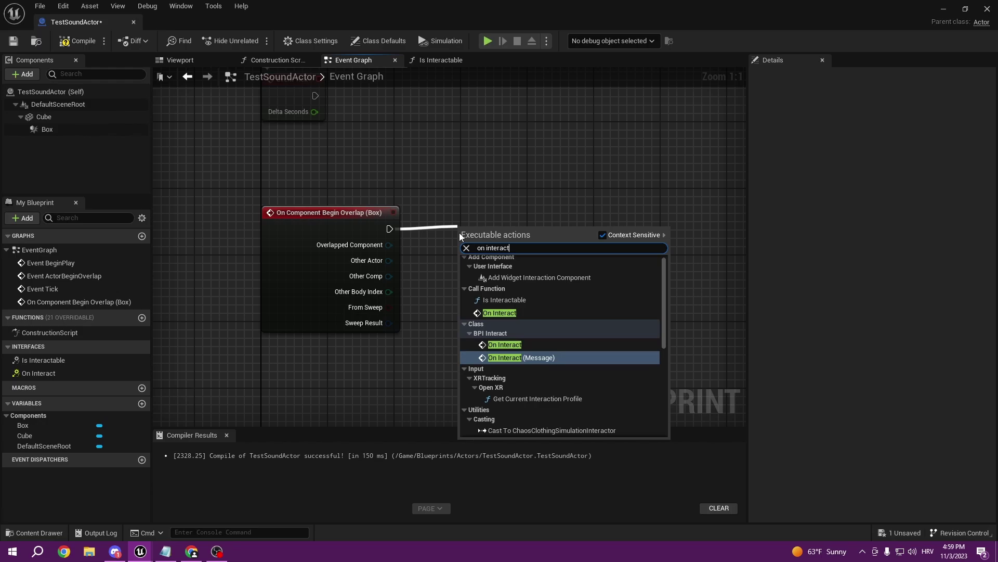
key(Return)
drag(487, 230, 510, 216)
click(454, 199)
right_drag(454, 199, 431, 187)
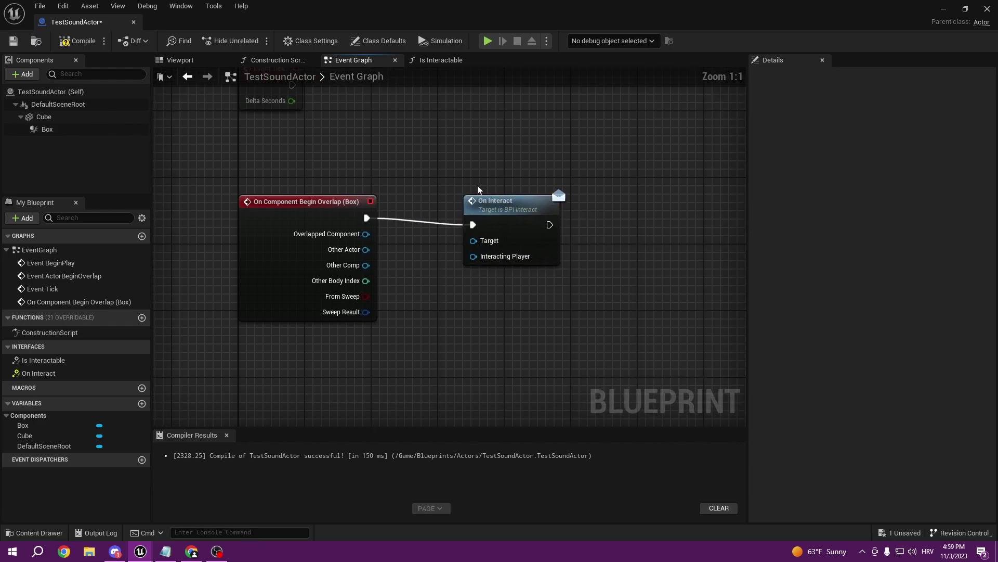
Step: Connect the overlap event's Other Actor output to the Target input of the On Interact node
drag(482, 201, 498, 192)
click(448, 304)
right_drag(478, 291, 360, 294)
scroll(429, 264, down, 1)
right_drag(417, 272, 375, 245)
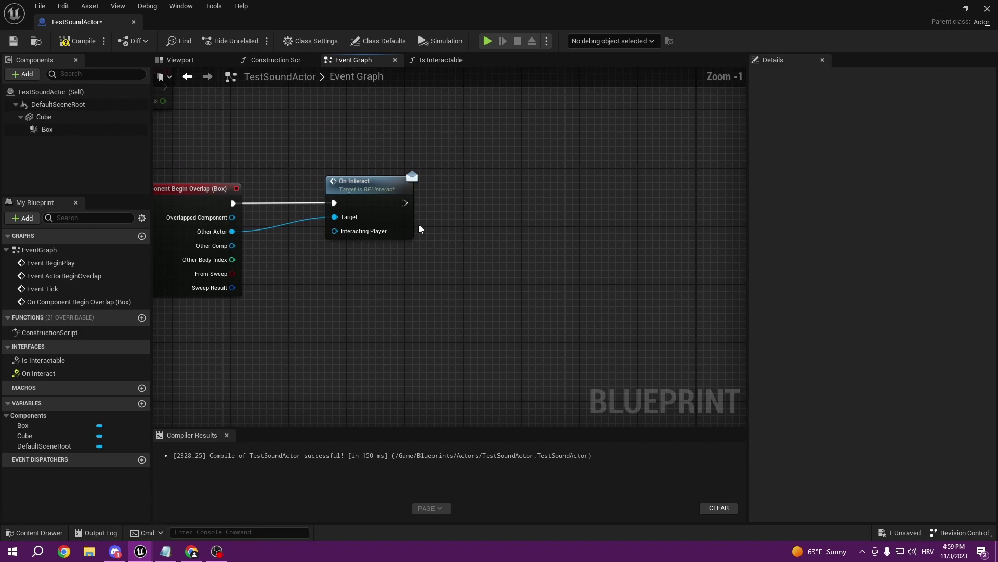
Step: Add a Play Sound 2D node after On Interact and align it with the execution wire
drag(393, 202, 378, 200)
drag(477, 212, 472, 214)
text(play sound)
key(Return)
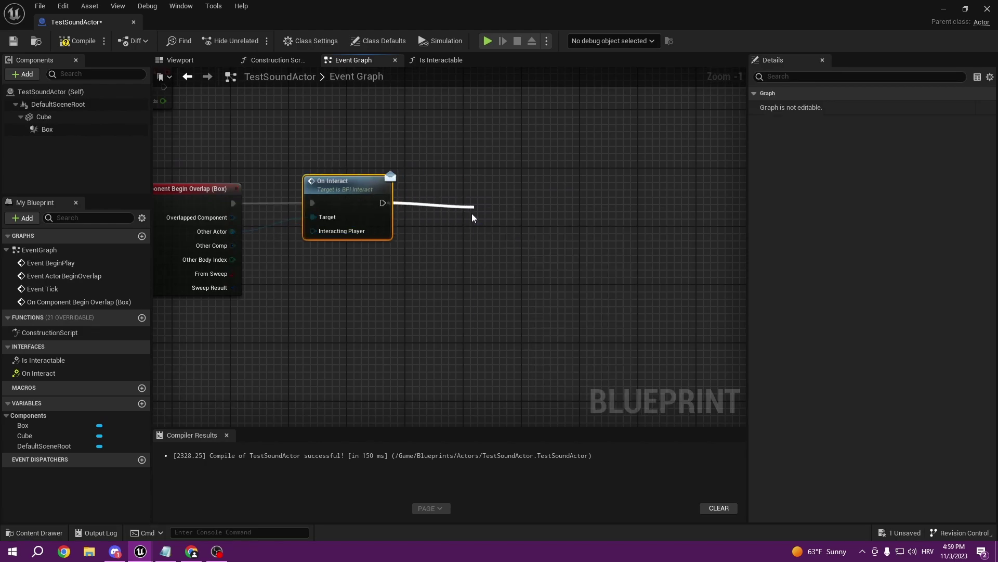
drag(508, 218, 493, 200)
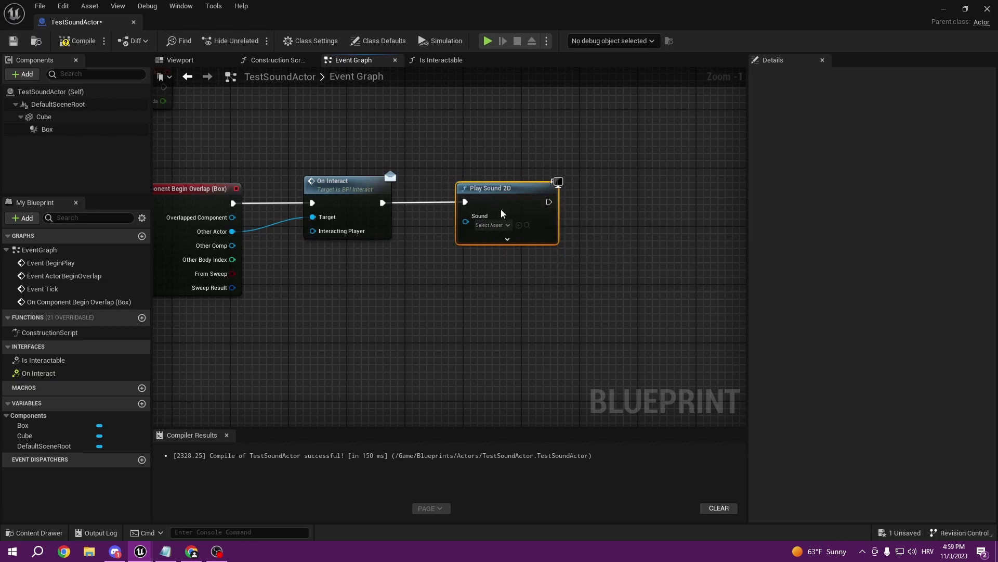
text(play sound at)
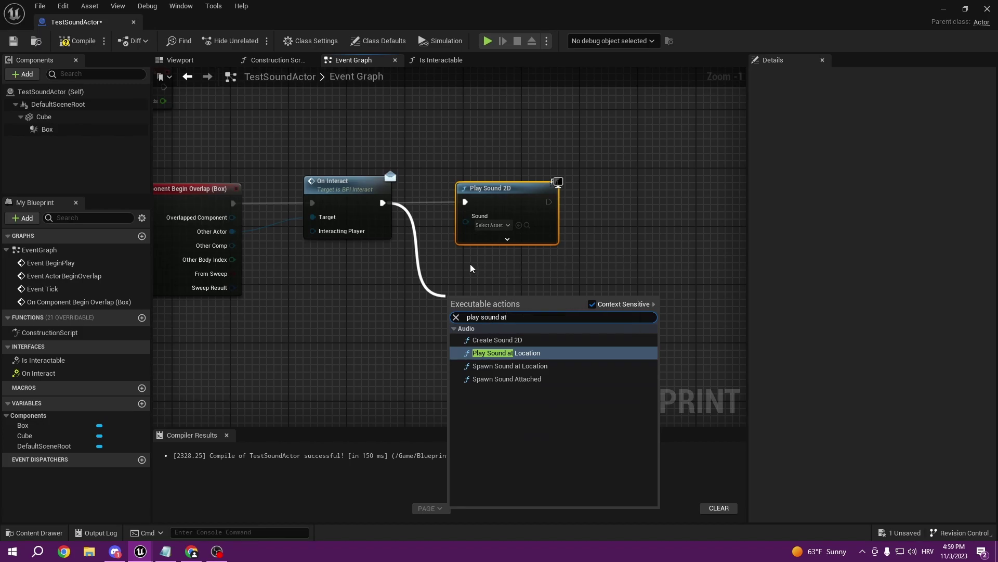
click(451, 268)
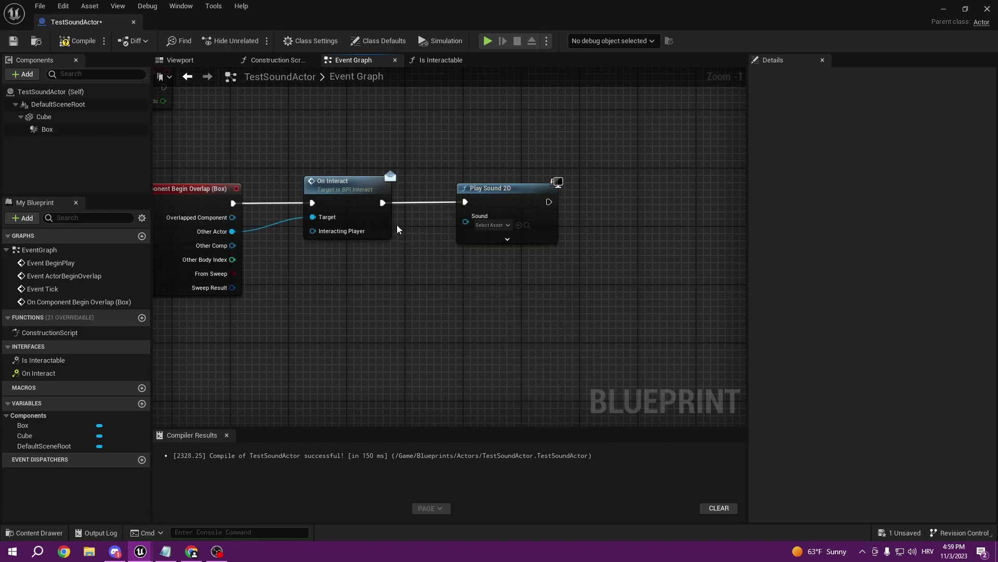
drag(384, 203, 443, 265)
Step: Set the Play Sound 2D node's sound to the Jumpscare asset
right_drag(446, 267, 354, 304)
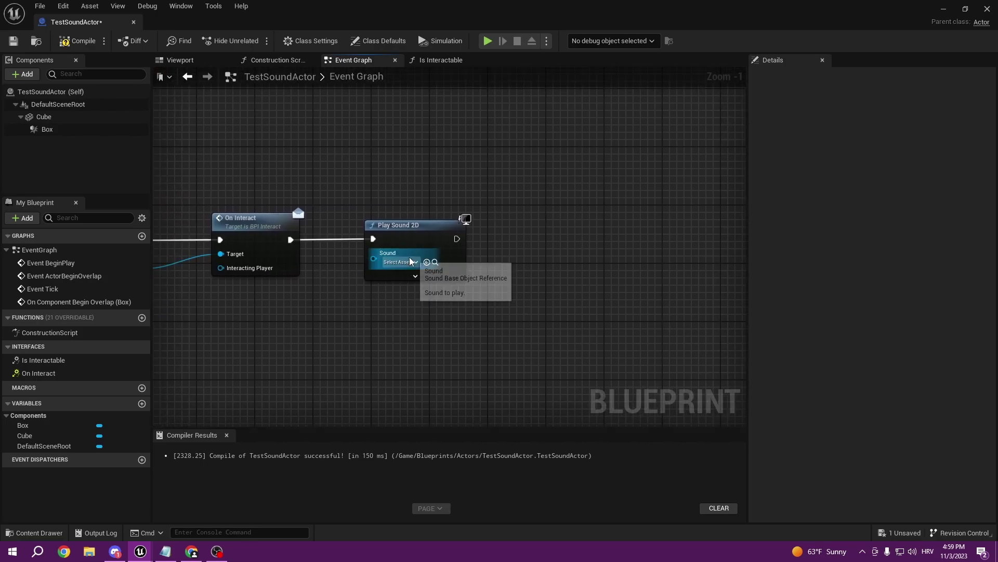
click(411, 262)
text(jum)
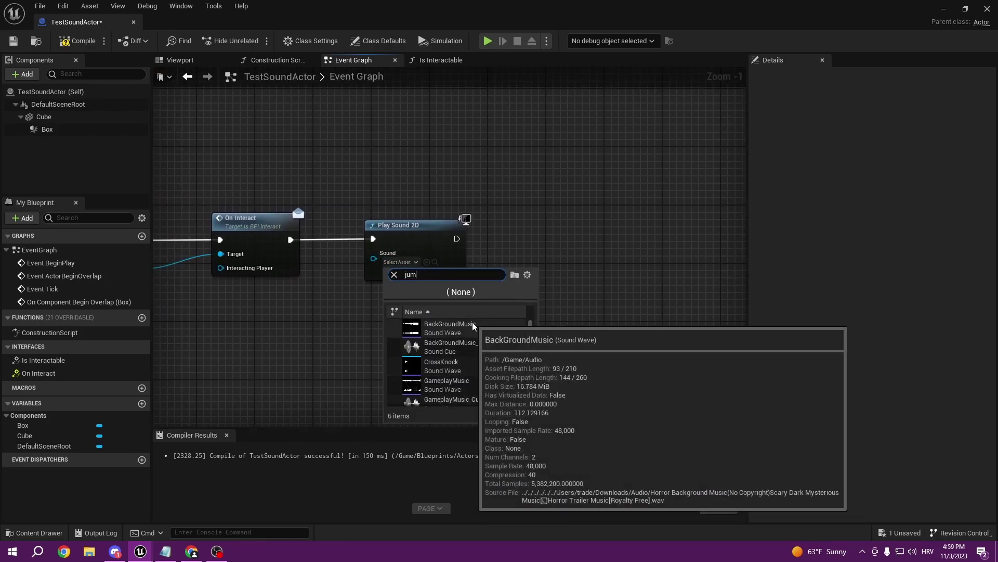
text(psca)
click(442, 328)
right_drag(430, 319, 521, 296)
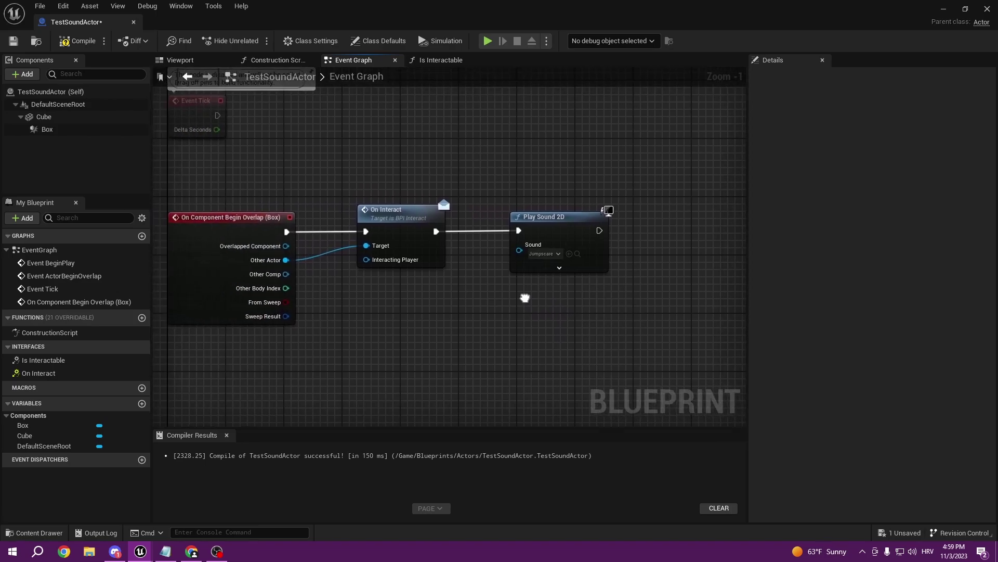
Step: Spread out the On Interact and Play Sound 2D nodes and add a Do Once node after the Box overlap event
drag(554, 230, 707, 229)
drag(368, 212, 466, 211)
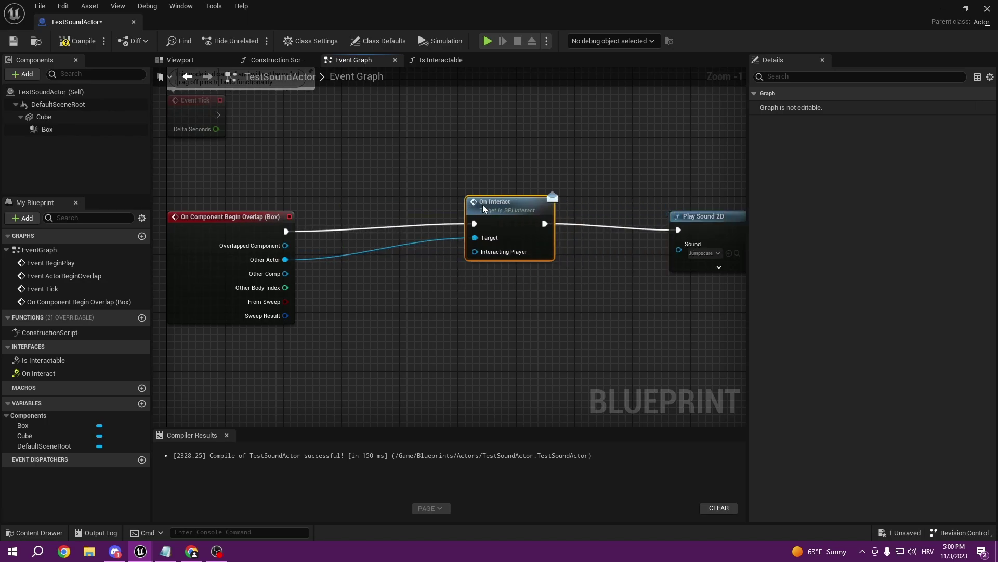
click(286, 232)
drag(399, 219, 398, 219)
text(do once)
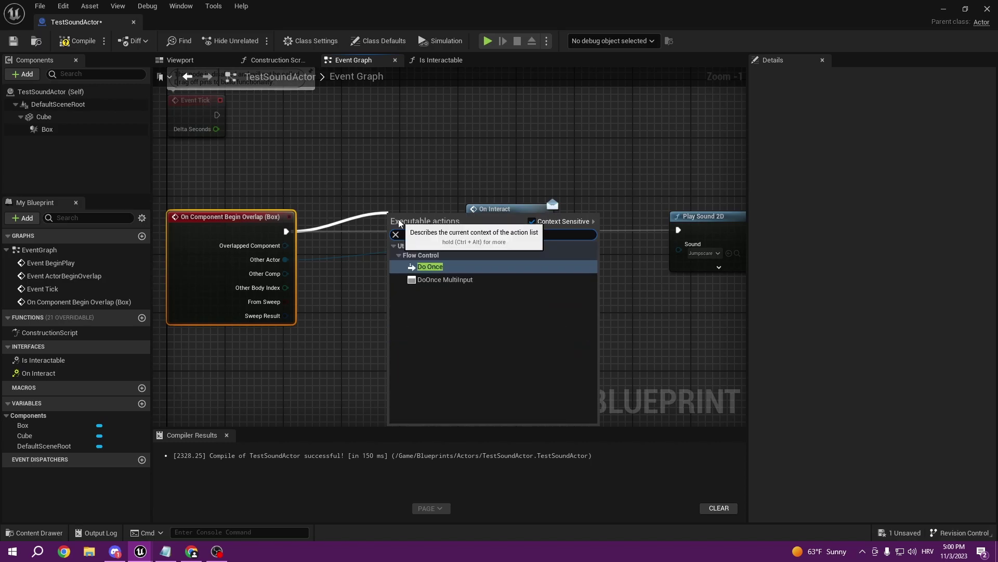
key(Return)
drag(433, 218, 390, 225)
Step: Connect Do Once's Completed output to On Interact and line up the Do Once node between its neighbours
scroll(614, 319, down, 1)
right_drag(617, 320, 471, 286)
drag(372, 191, 372, 192)
drag(372, 192, 457, 196)
right_drag(367, 266, 441, 252)
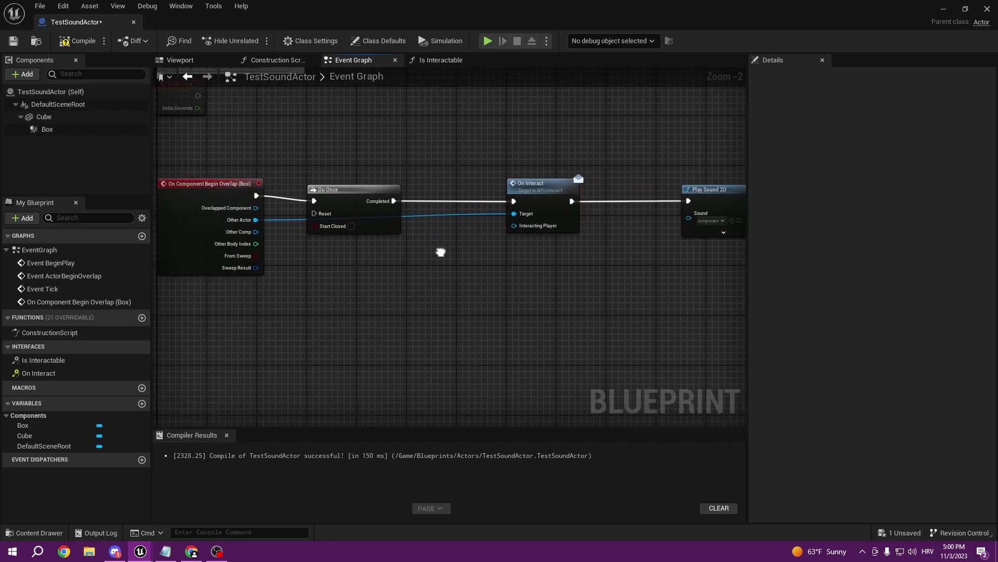
drag(357, 189, 388, 186)
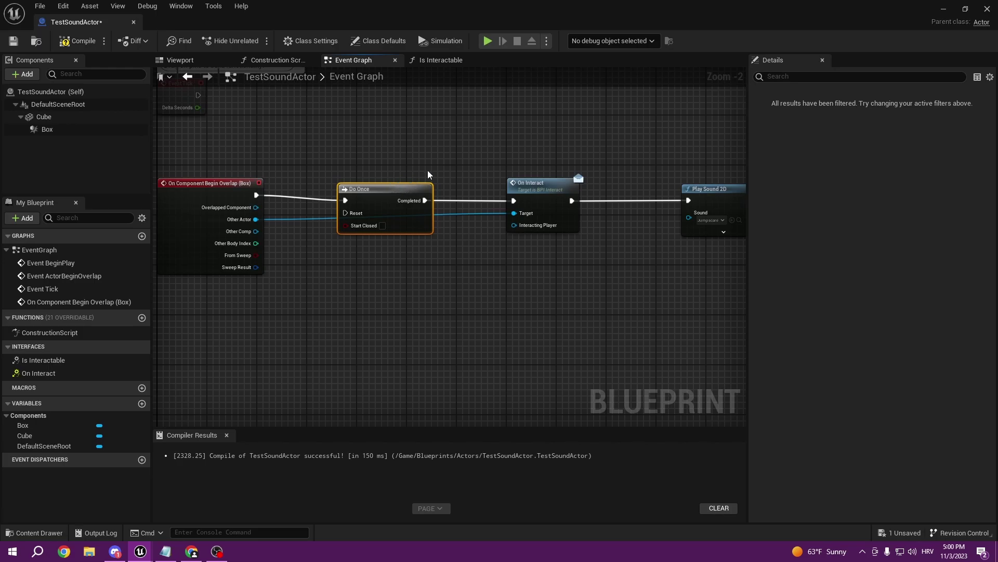
drag(385, 187, 387, 182)
right_drag(707, 223, 632, 231)
drag(588, 161, 589, 162)
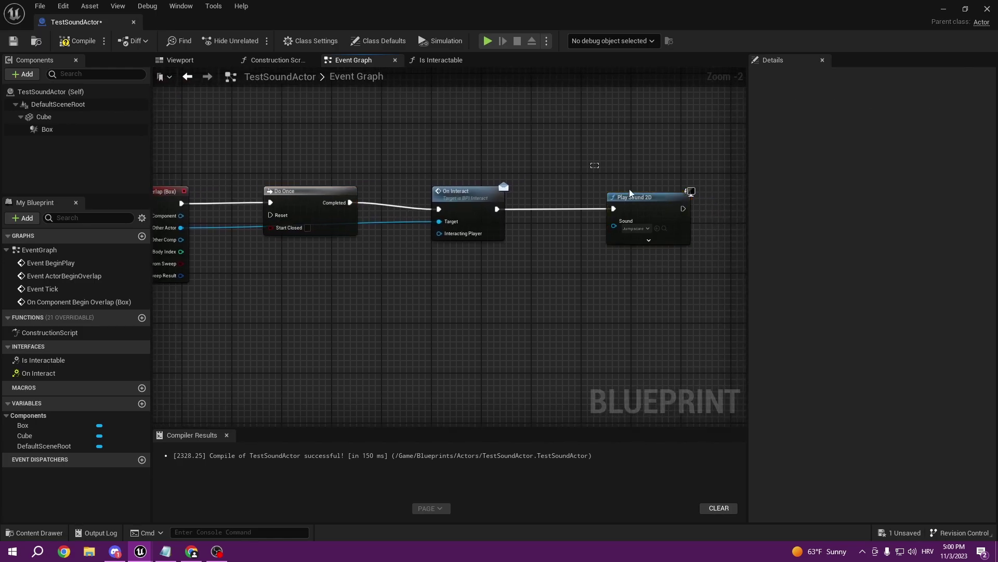
drag(690, 267, 567, 172)
right_drag(573, 170, 558, 170)
mouse_move(553, 164)
mouse_down()
mouse_move(701, 286)
mouse_move(718, 288)
mouse_move(572, 164)
mouse_move(721, 286)
mouse_move(551, 166)
mouse_up()
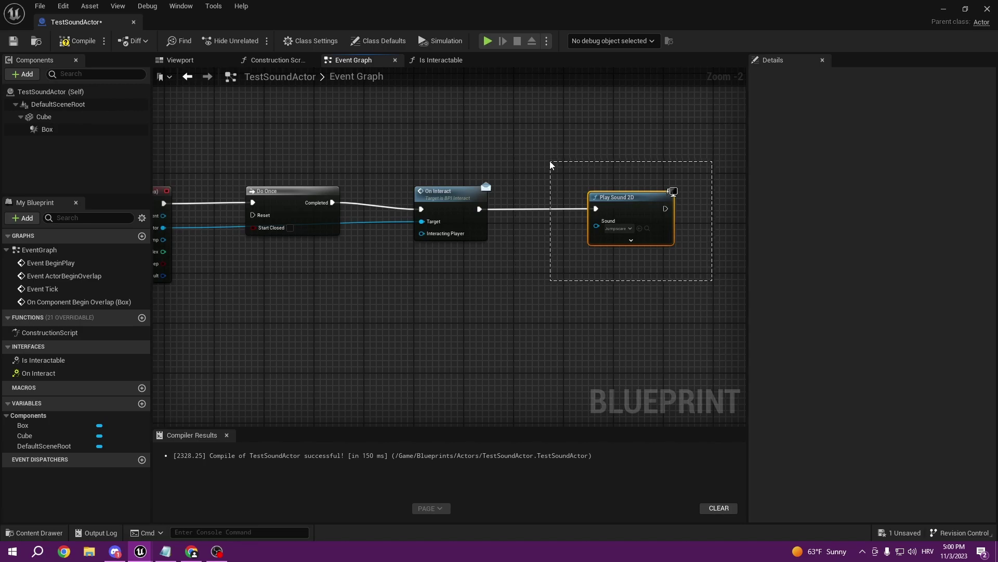
right_drag(474, 175, 566, 185)
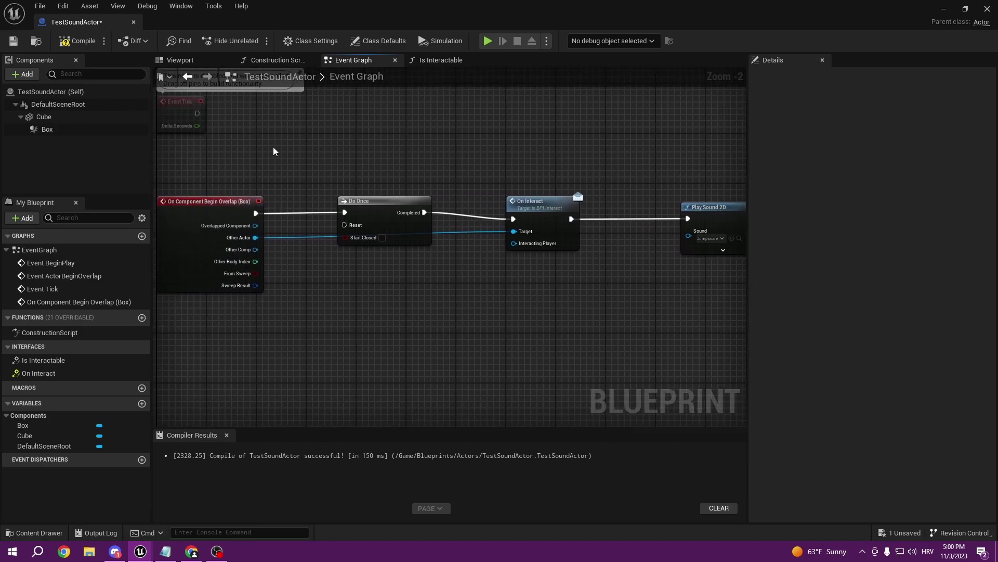
Step: Compile and save the TestSoundActor blueprint, and dock its editor alongside Map1
click(93, 43)
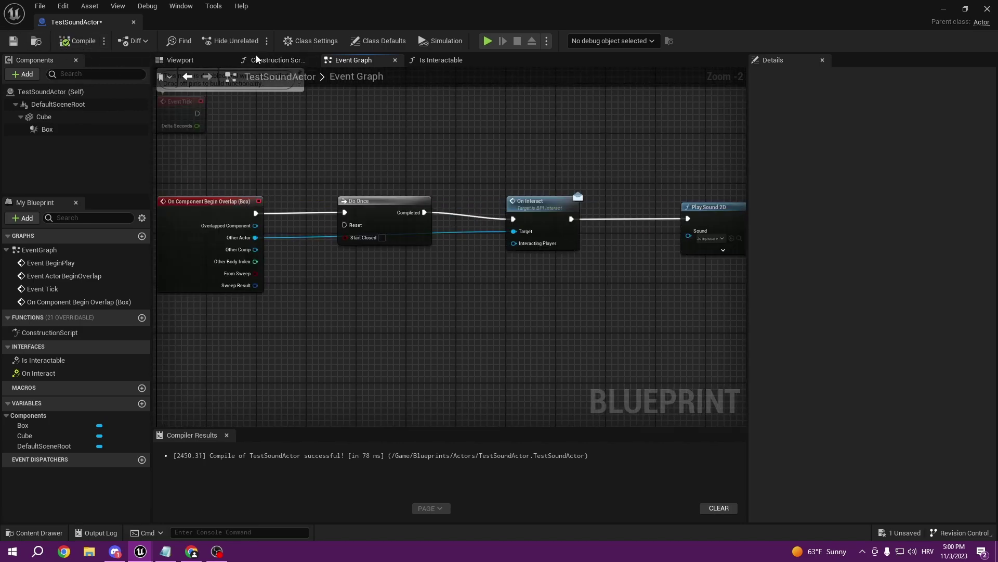
drag(110, 25, 256, 29)
click(107, 25)
Step: Place a TestSoundActor from the Actors folder on Map1's floor, raise it, and rotate it
right_drag(319, 180, 297, 191)
drag(236, 398, 259, 246)
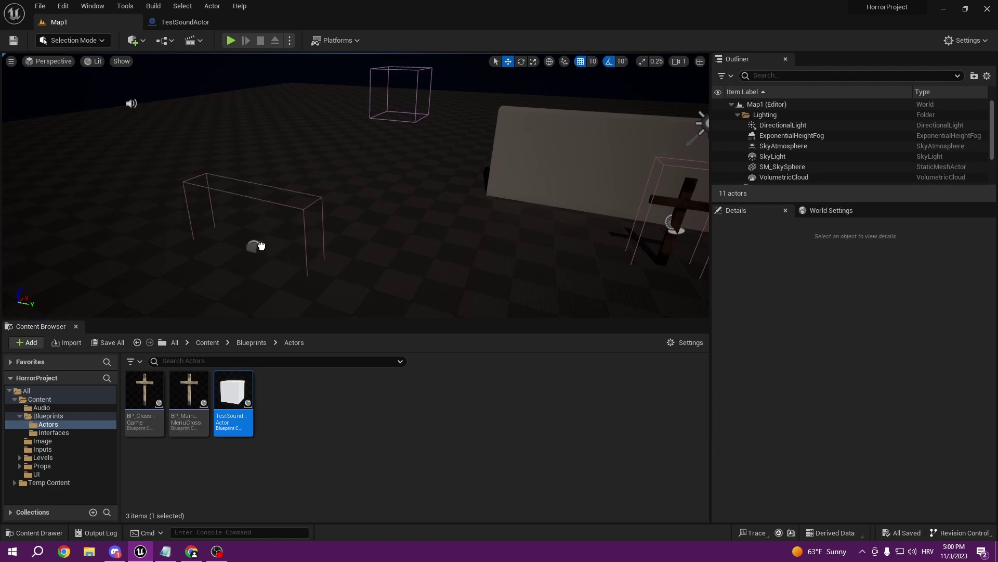
drag(267, 195, 267, 194)
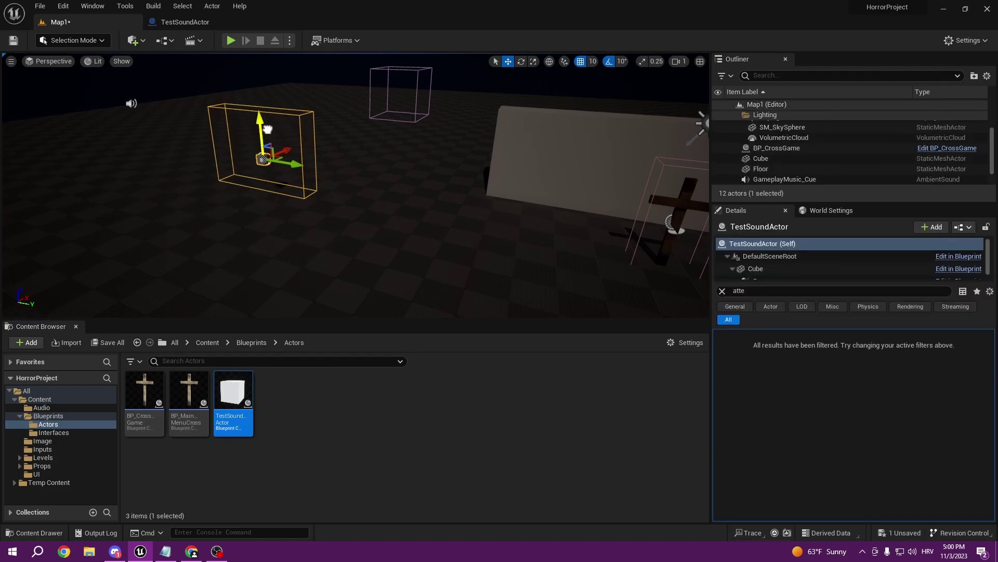
key(e)
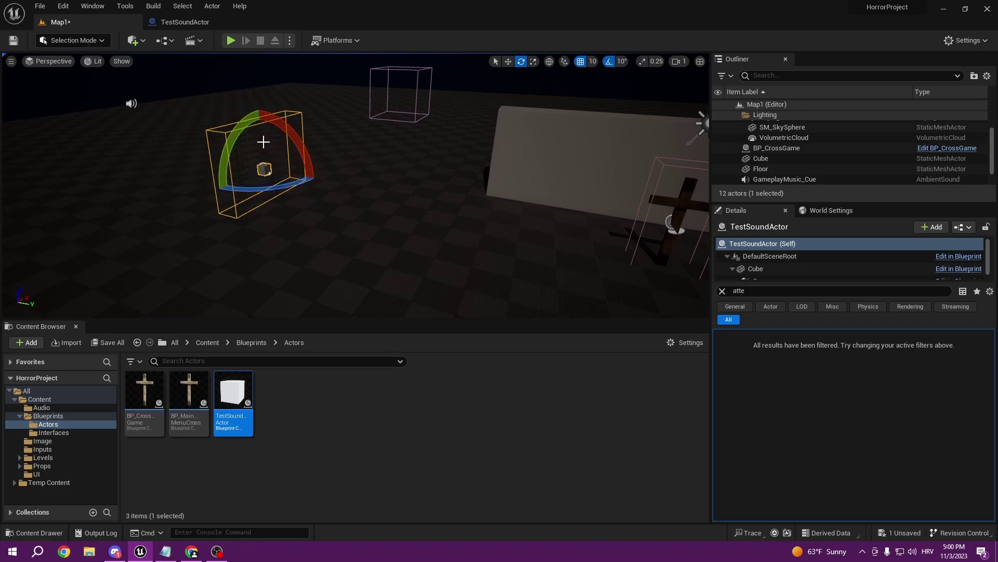
Step: Play the level in the editor and walk up to and past the TestSoundActor to test its trigger sound
key(alt+p)
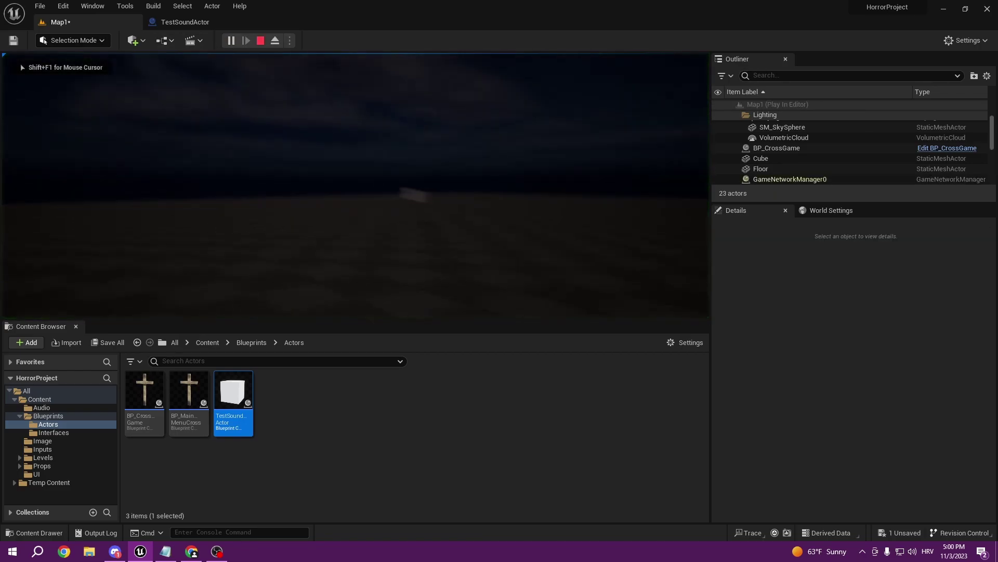
key(w)
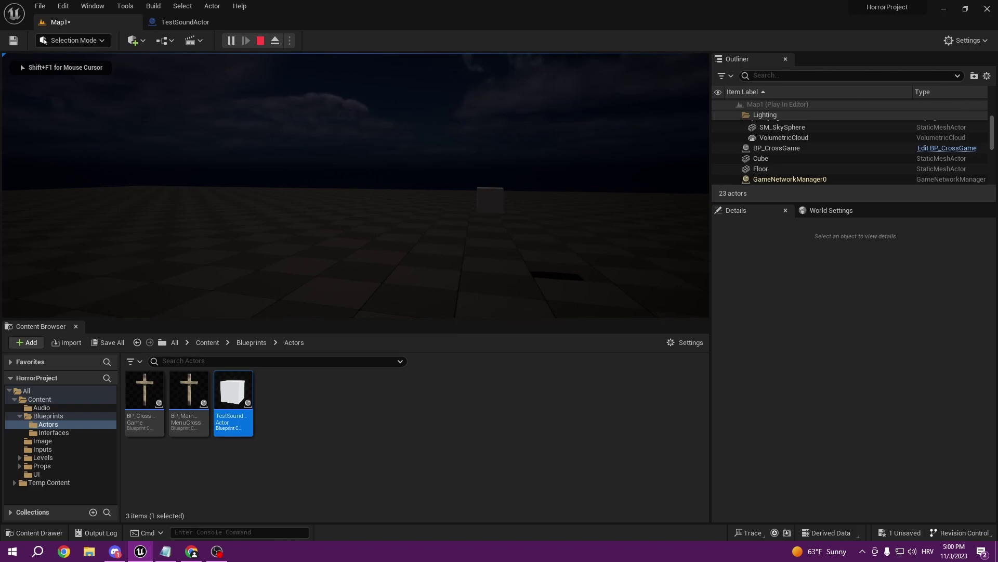
key(w)
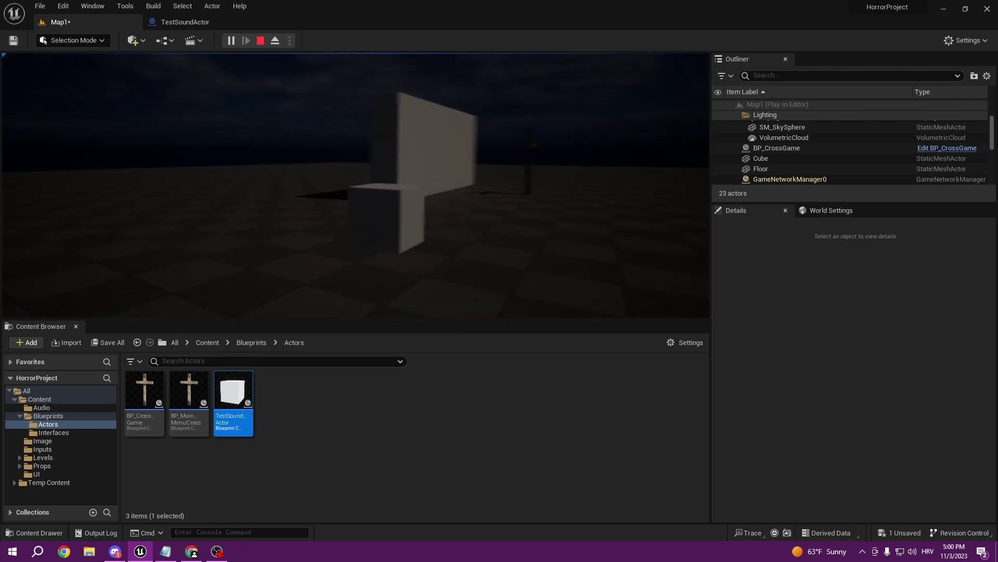
key(w)
key(w)
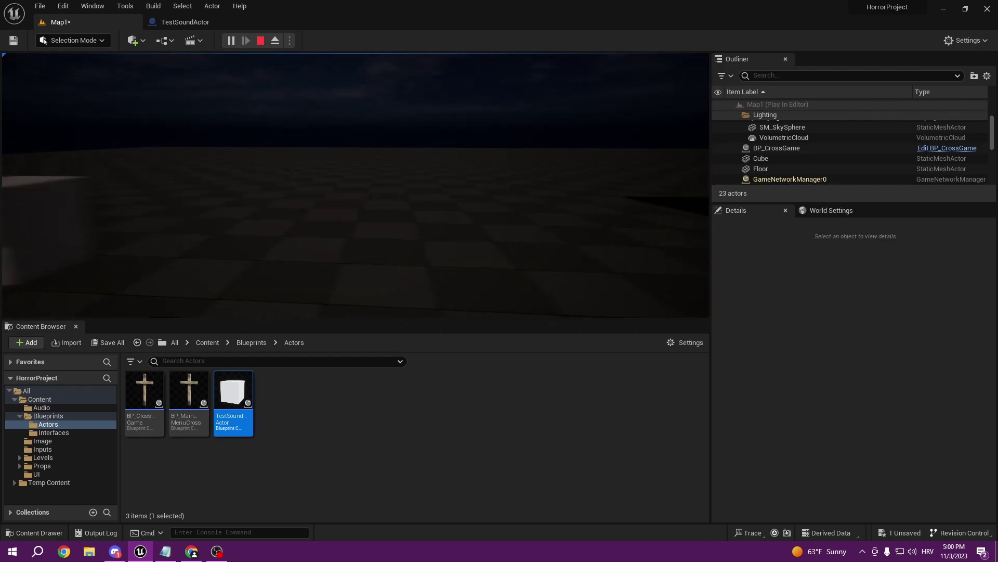
key(w)
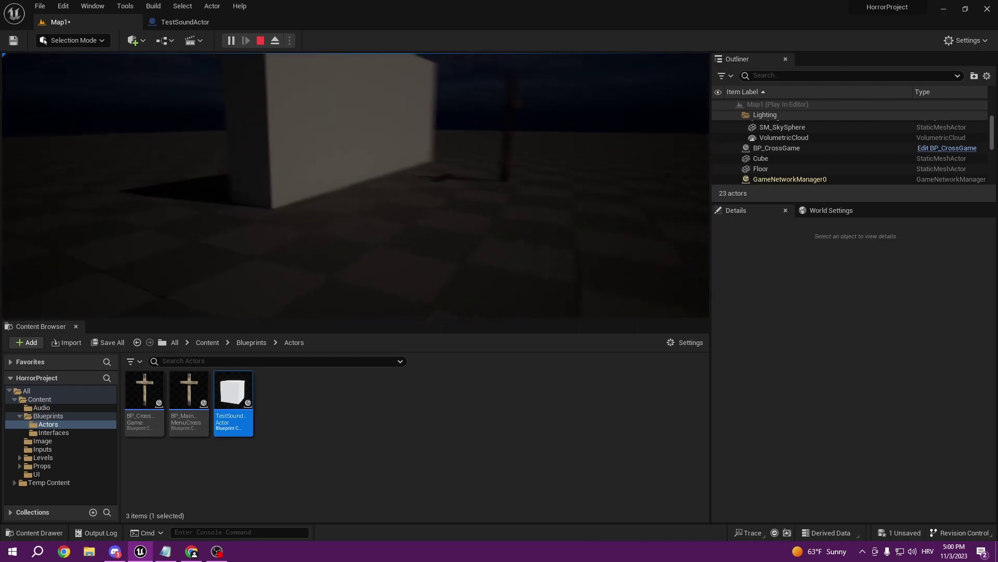
key(Escape)
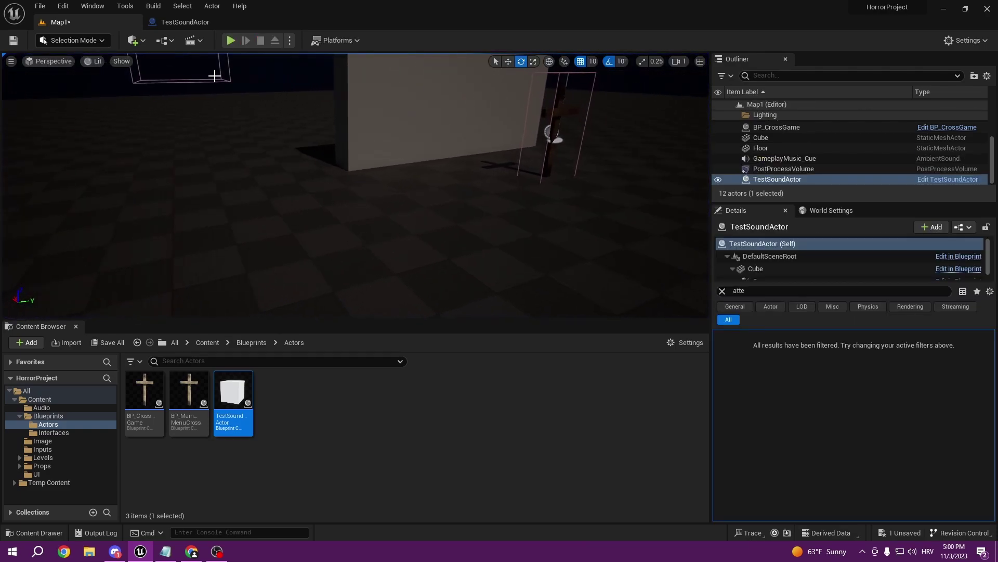
click(196, 24)
scroll(273, 223, down, 3)
right_drag(401, 283, 344, 215)
click(96, 21)
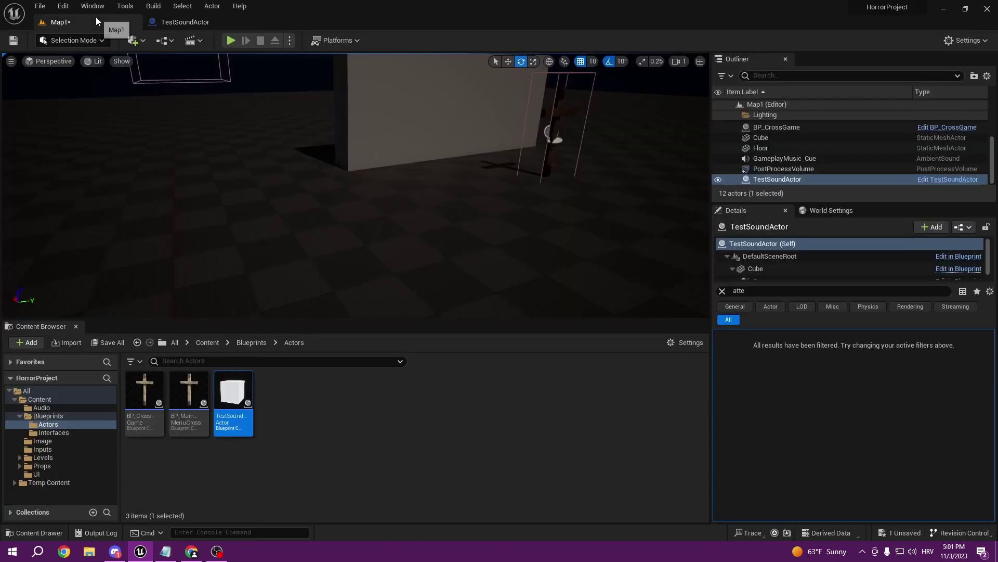
Step: Open the GameplayMusic sound wave from the Audio folder and set its volume to 0.5
click(243, 344)
click(205, 342)
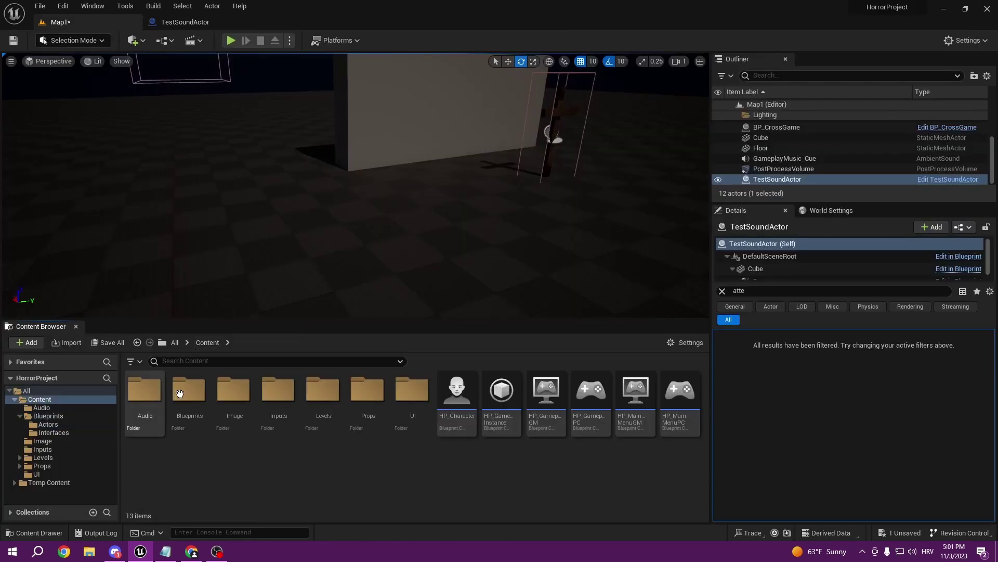
double_click(188, 391)
click(207, 342)
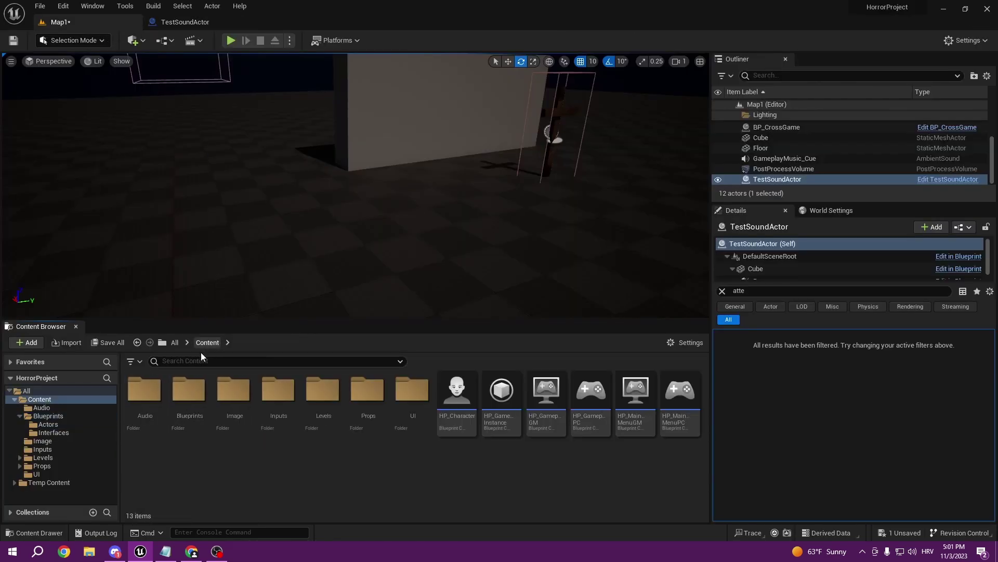
double_click(154, 385)
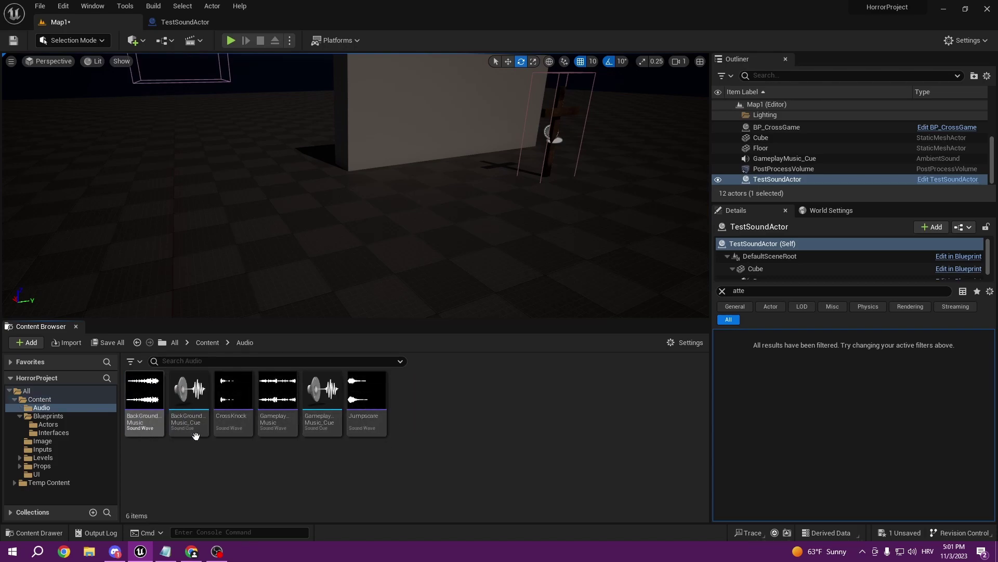
double_click(282, 428)
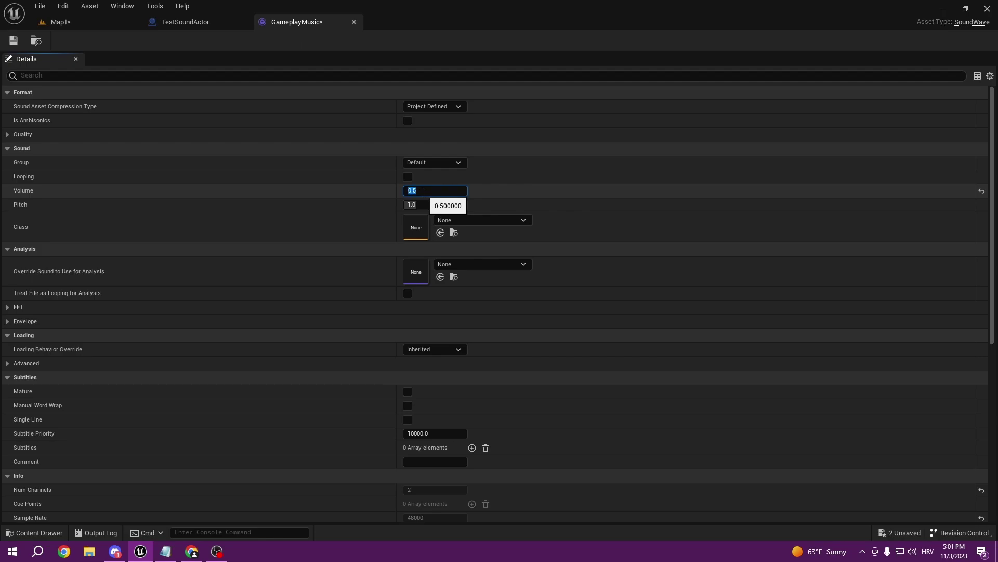
Step: Save the GameplayMusic sound wave, and play Map1, walking up to the TestSoundActor to check the sound balance
click(13, 41)
click(59, 21)
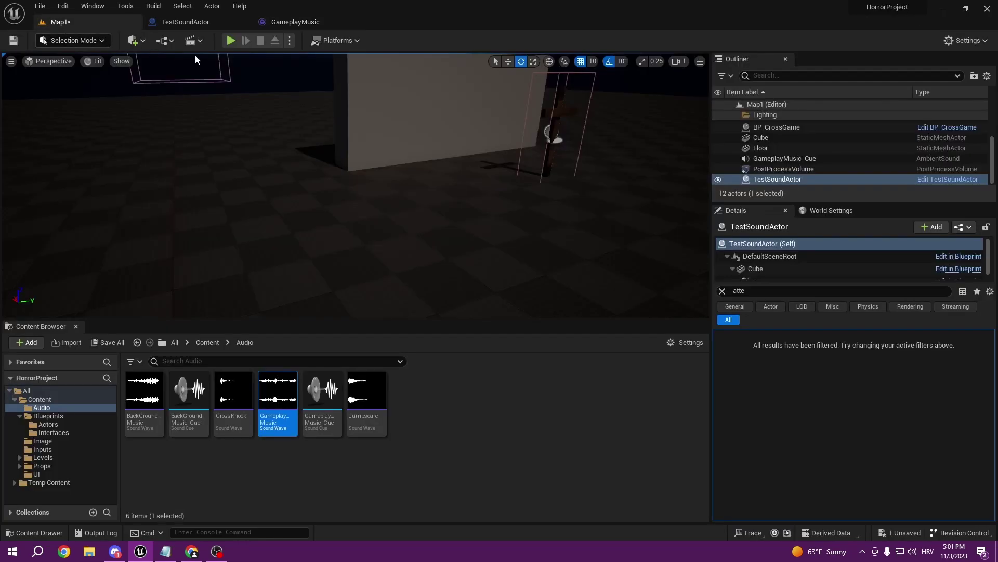
click(233, 40)
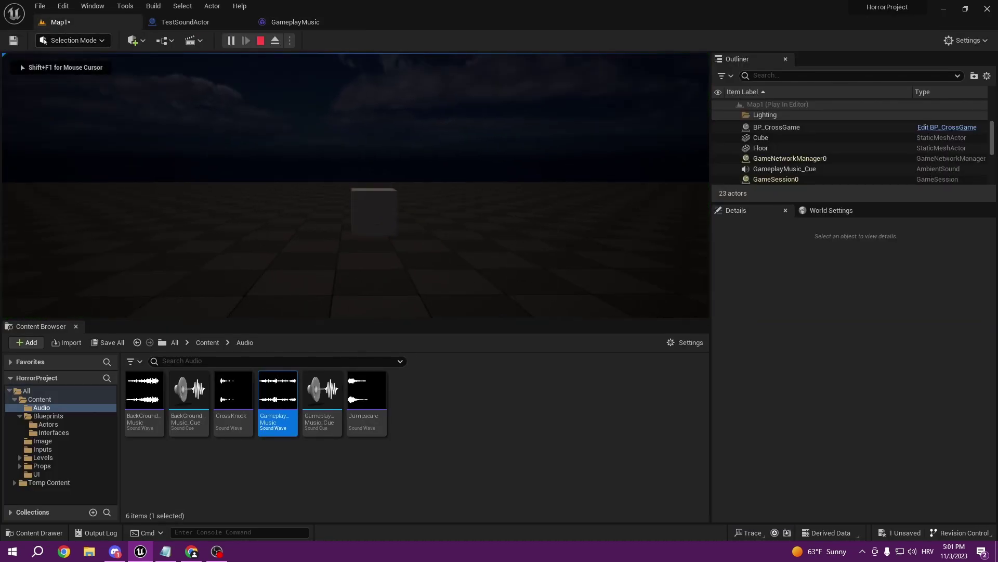
key(w)
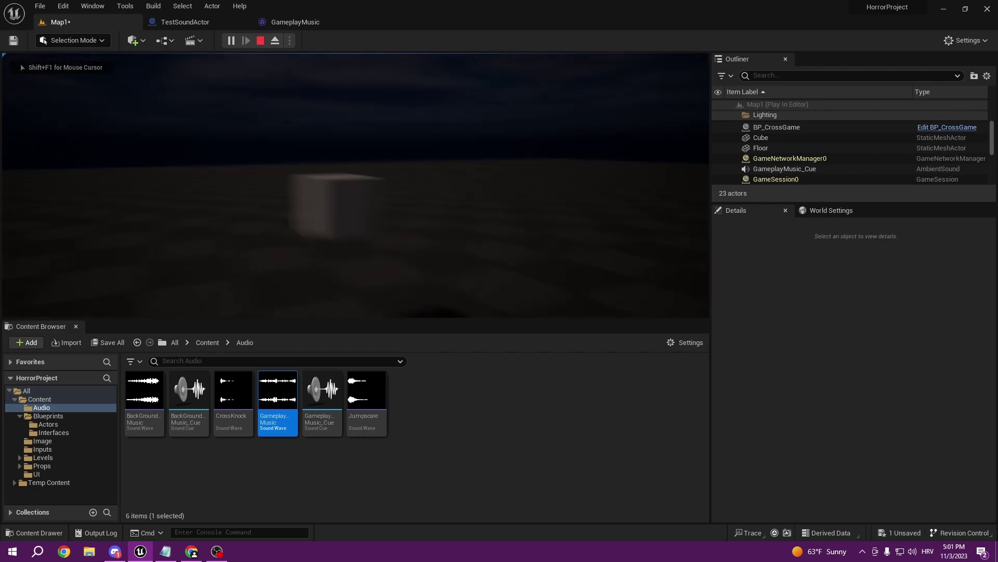
key(w)
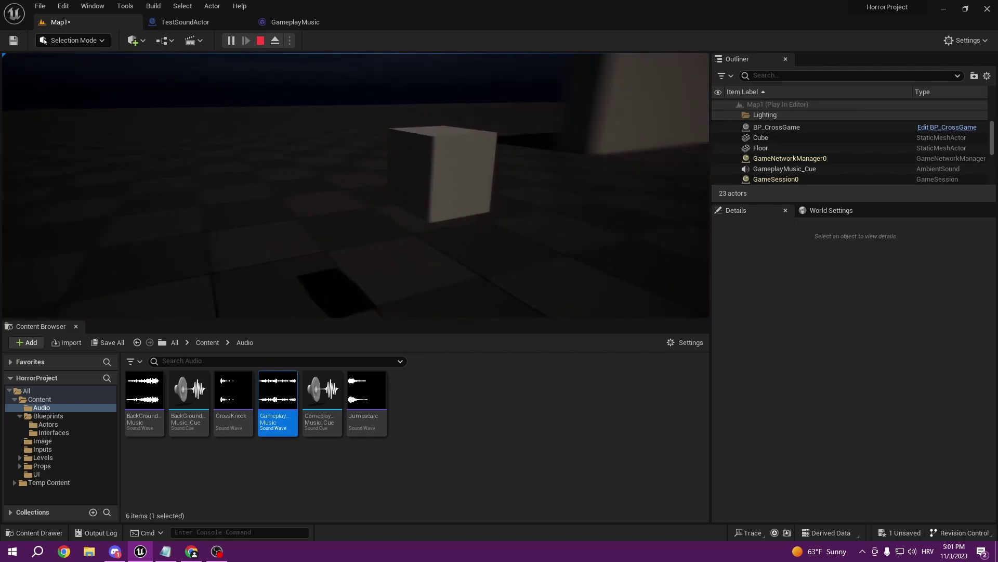
key(Escape)
key(s)
right_drag(308, 207, 364, 210)
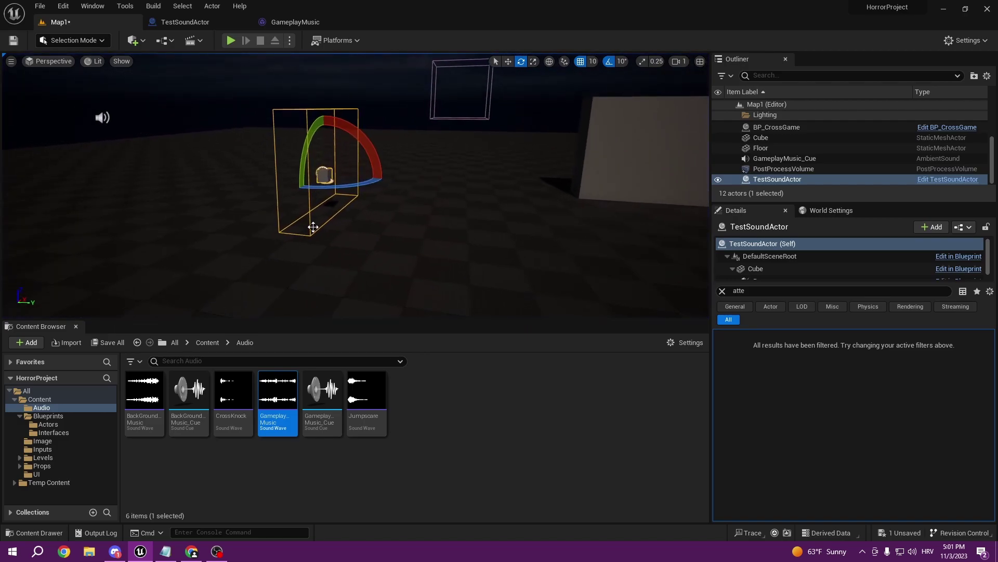
Step: Check the Jumpscare sound wave's settings, and close the Jumpscare, GameplayMusic and TestSoundActor editors
double_click(364, 403)
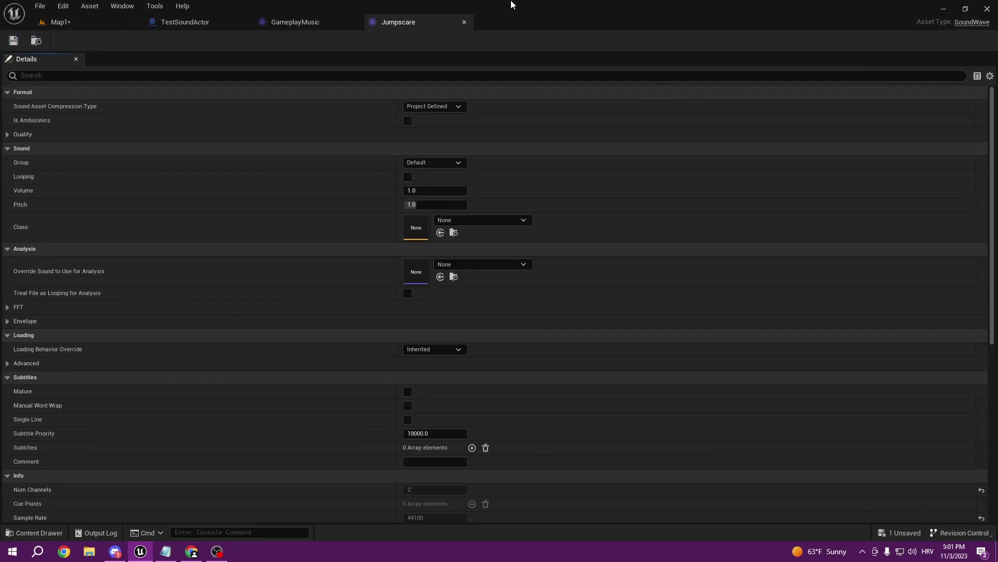
click(464, 21)
click(356, 22)
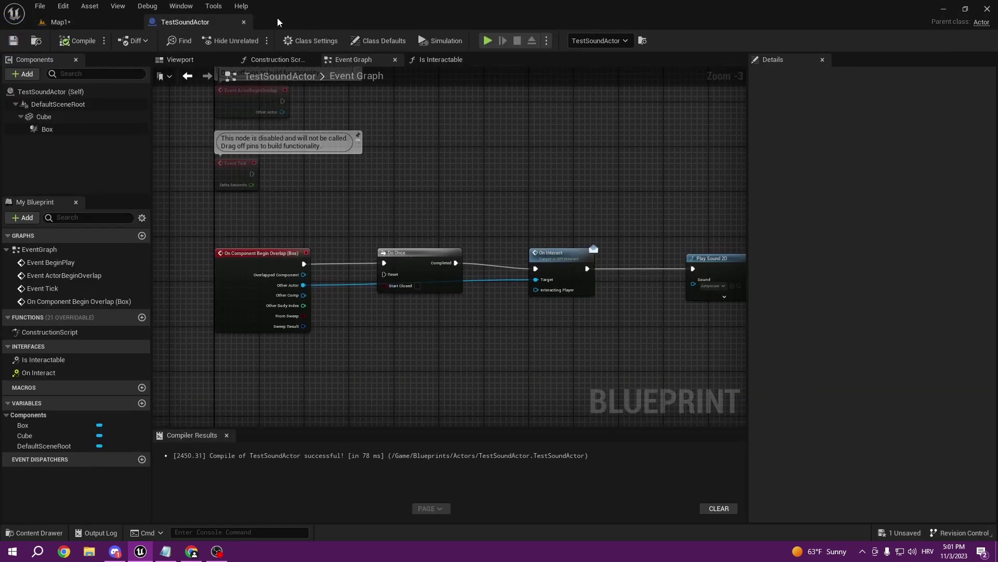
click(293, 21)
Step: Select the BP_CrossGame cross in front of the wall on Map1 and inspect it from close up and farther back
mouse_move(333, 141)
right_down()
mouse_move(338, 156)
mouse_move(431, 153)
mouse_move(343, 146)
mouse_move(333, 127)
right_up()
key(w)
key(s)
right_drag(407, 115, 588, 151)
key(w)
right_drag(470, 157, 543, 195)
click(471, 156)
click(444, 173)
click(408, 187)
key(w)
right_drag(408, 187, 450, 181)
key(w)
key(s)
key(w)
key(s)
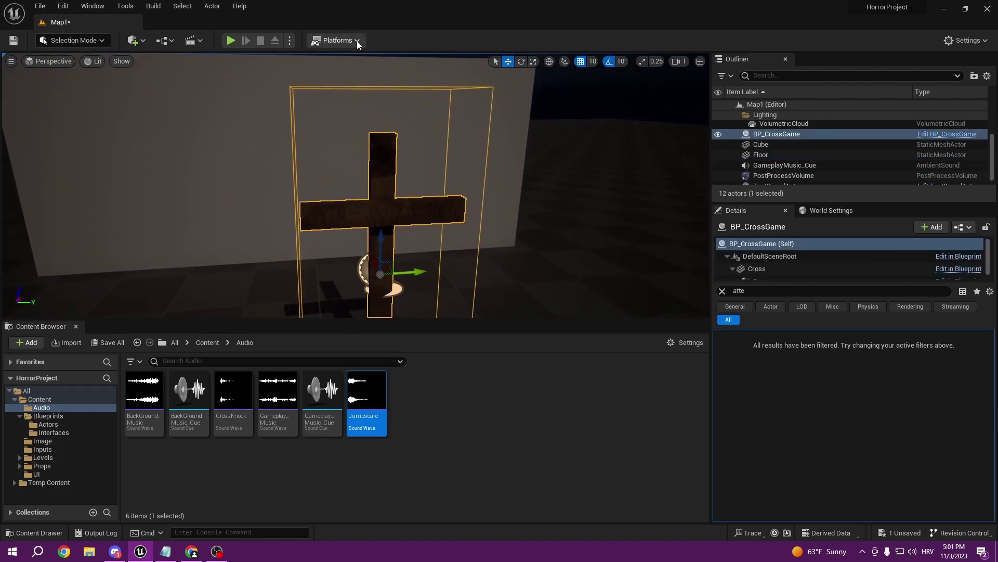
right_drag(323, 156, 305, 149)
key(s)
Step: Open the BP_CrossGame blueprint from the Blueprints/Actors folder and show its event graph
click(207, 342)
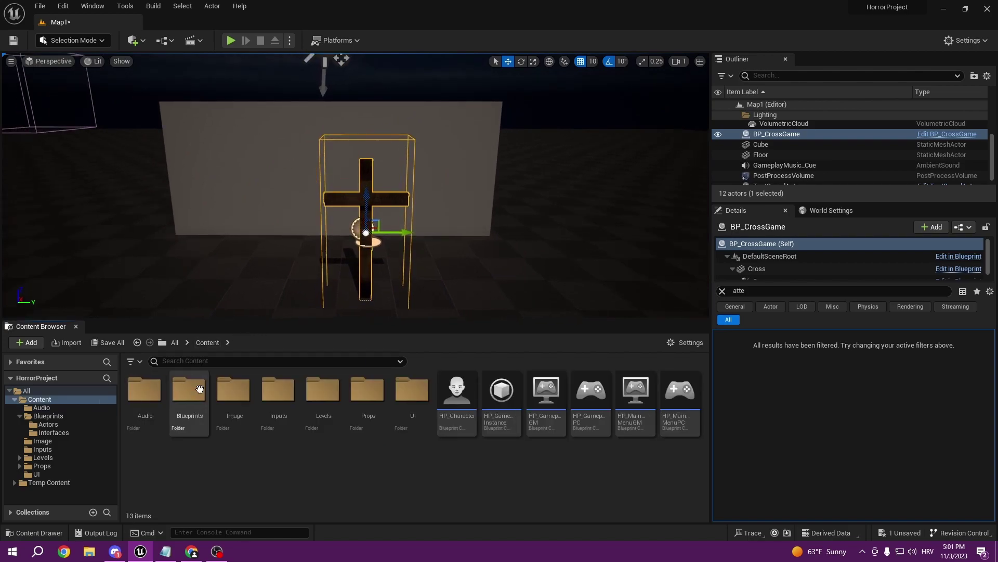
double_click(188, 390)
double_click(144, 391)
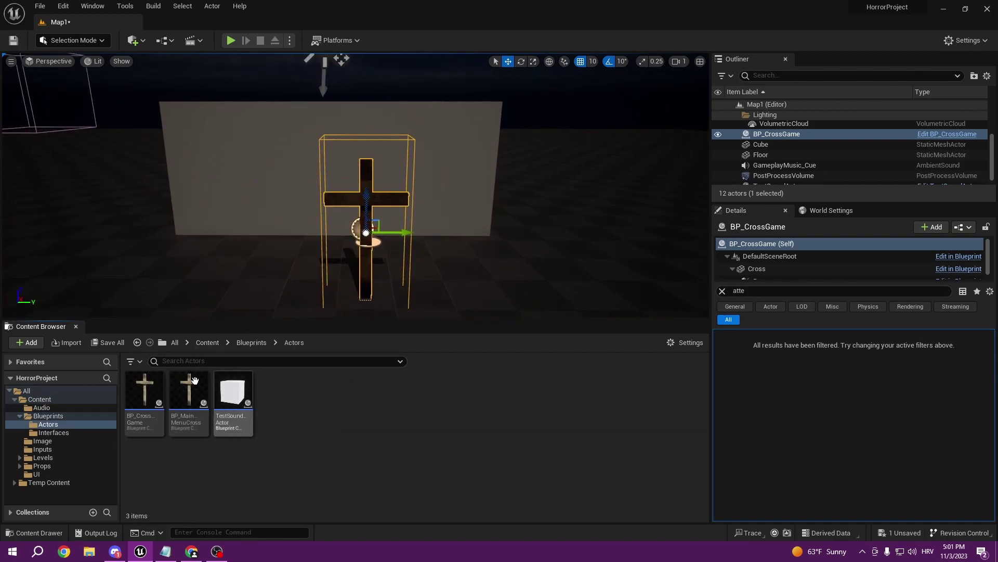
click(148, 396)
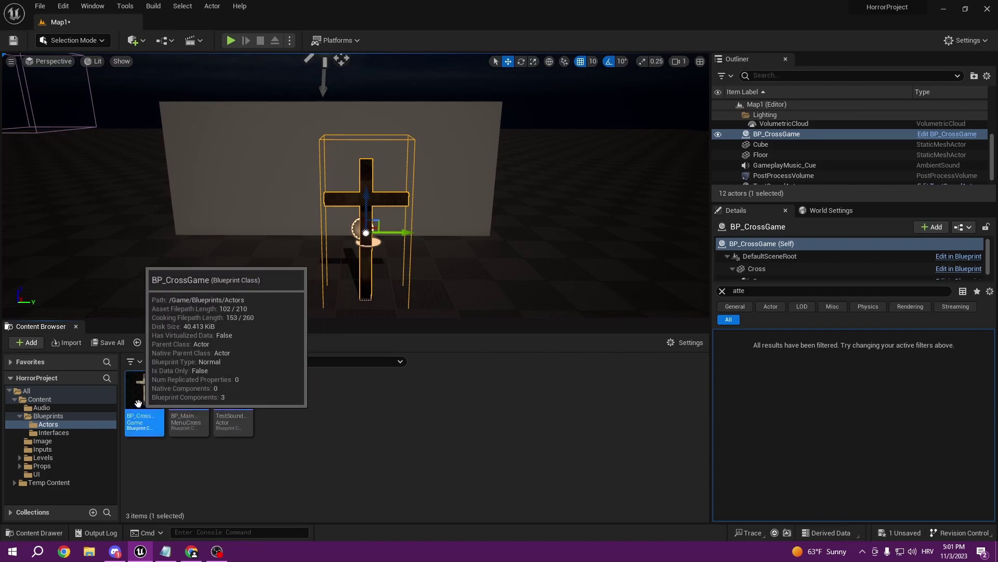
double_click(148, 396)
click(356, 63)
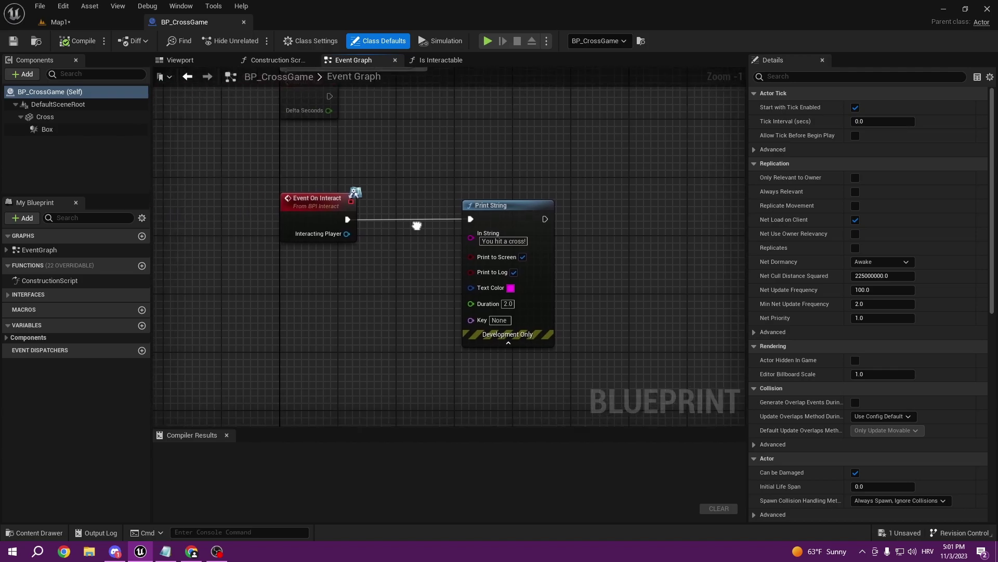
Step: Examine the Event On Interact and Print String nodes in BP_CrossGame's event graph
drag(662, 386, 662, 385)
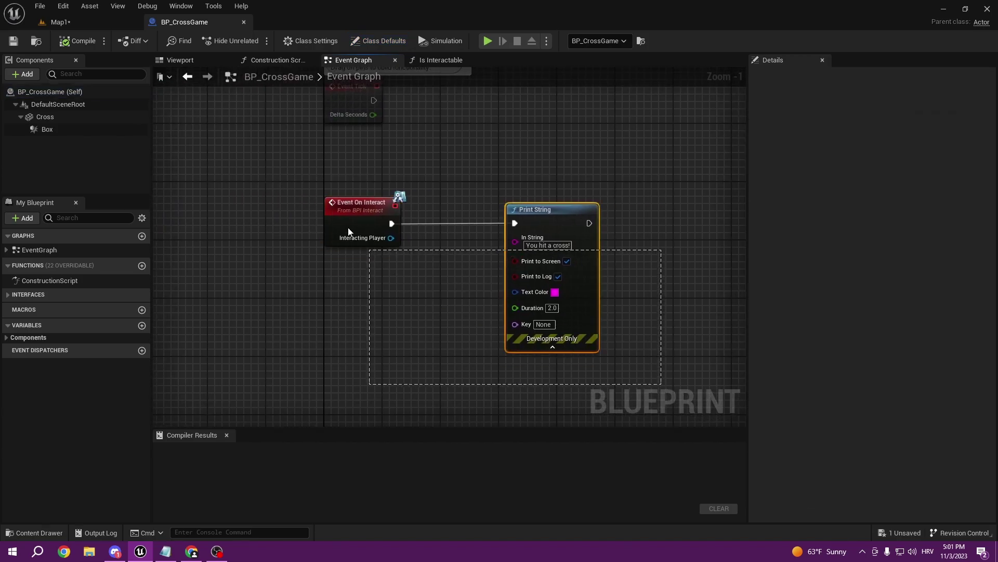
right_drag(651, 369, 526, 343)
drag(527, 341, 165, 159)
click(185, 148)
right_drag(186, 148, 322, 187)
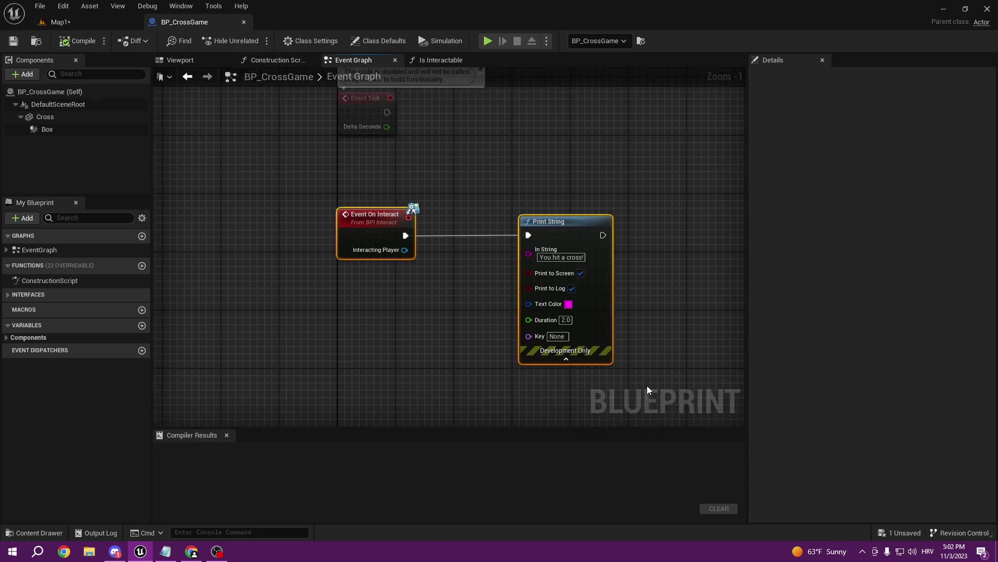
drag(288, 173, 289, 173)
drag(293, 164, 663, 382)
right_drag(662, 367, 555, 311)
drag(177, 157, 177, 157)
Step: Insert a Play Sound 2D node between Event On Interact and Print String, with CrossKnock as its sound
drag(467, 193, 614, 192)
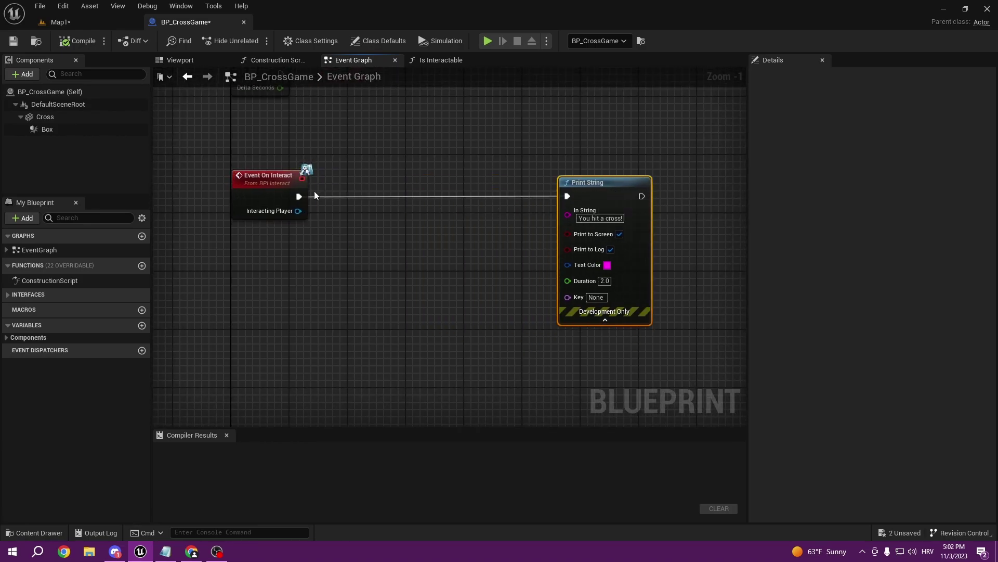
drag(310, 196, 419, 194)
text(play sound)
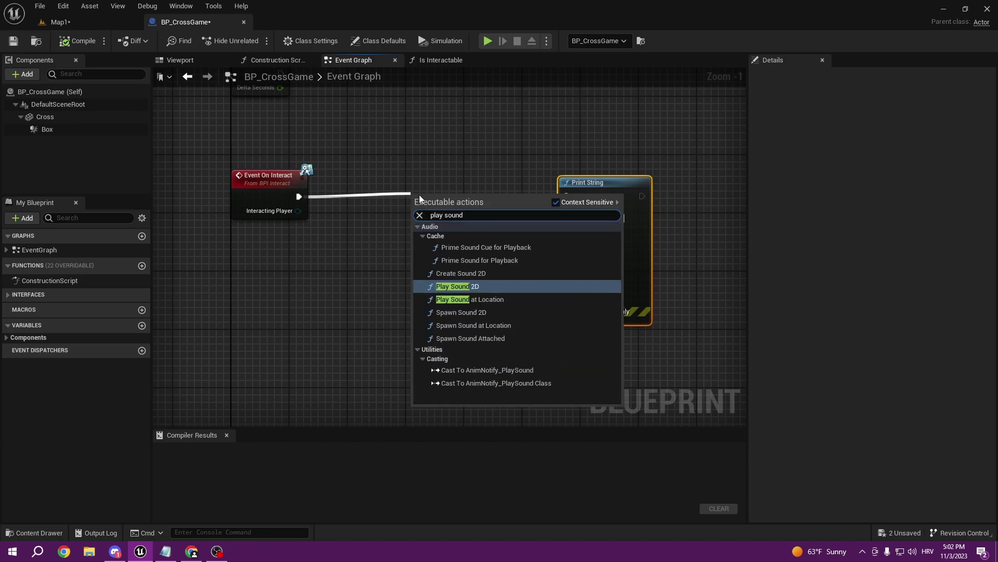
key(Return)
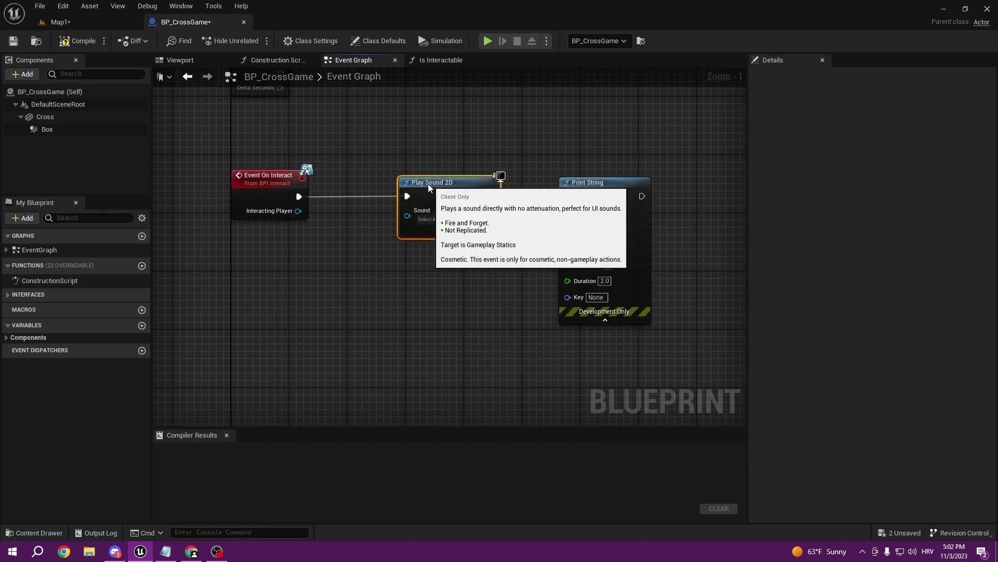
click(419, 220)
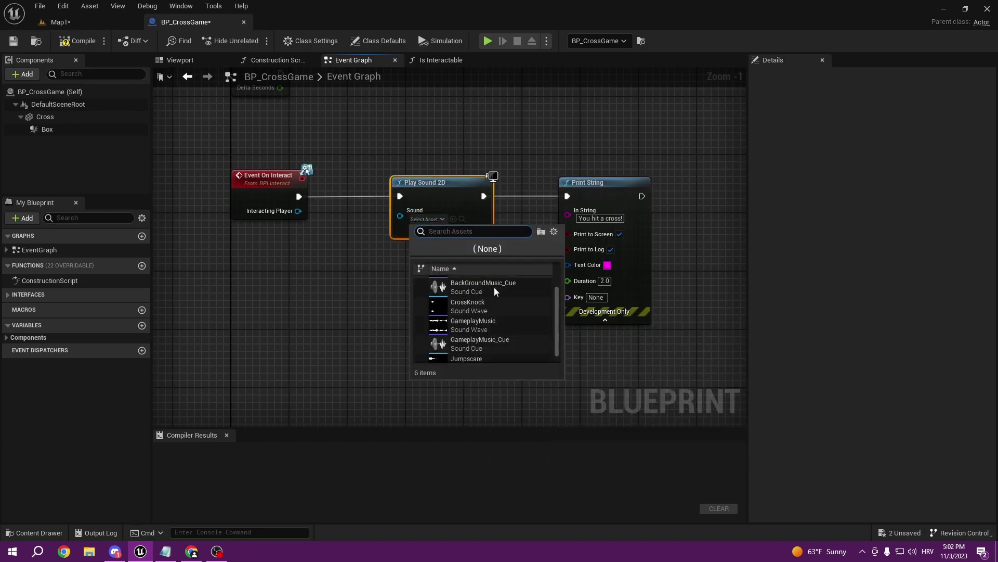
click(487, 315)
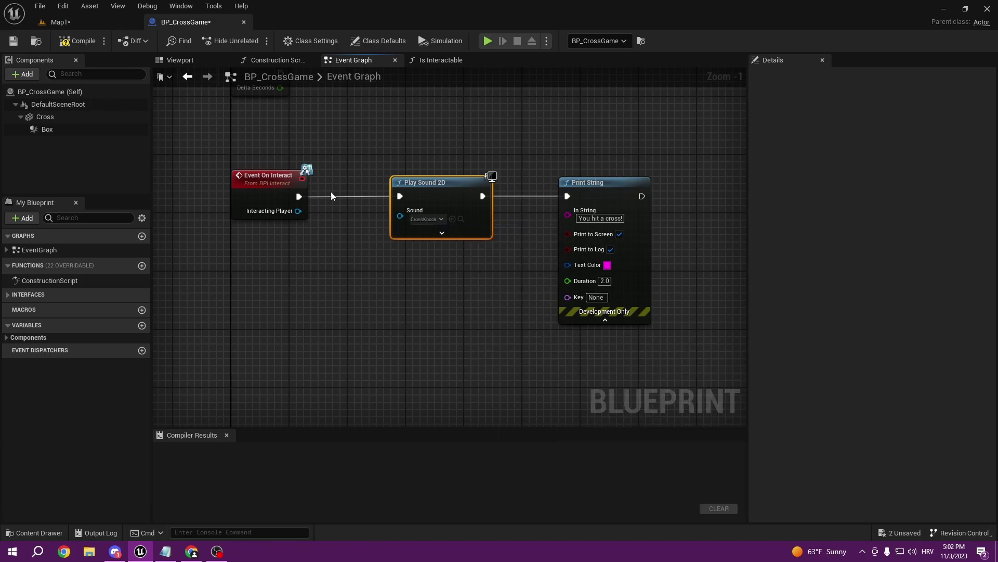
Step: Compile the BP_CrossGame blueprint and play Map1 in the editor to test the cross's interaction sound
drag(339, 139, 359, 169)
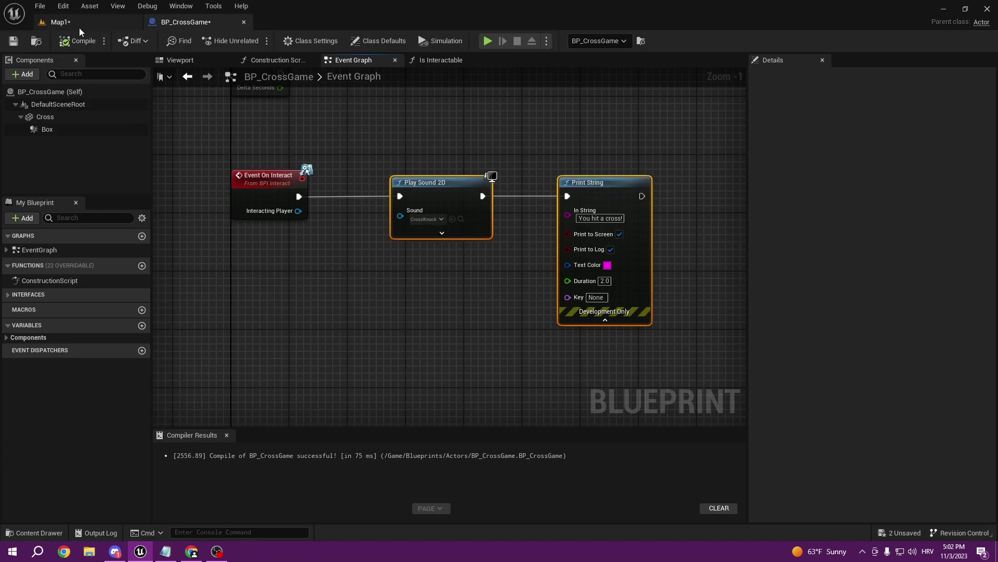
click(78, 24)
key(alt+p)
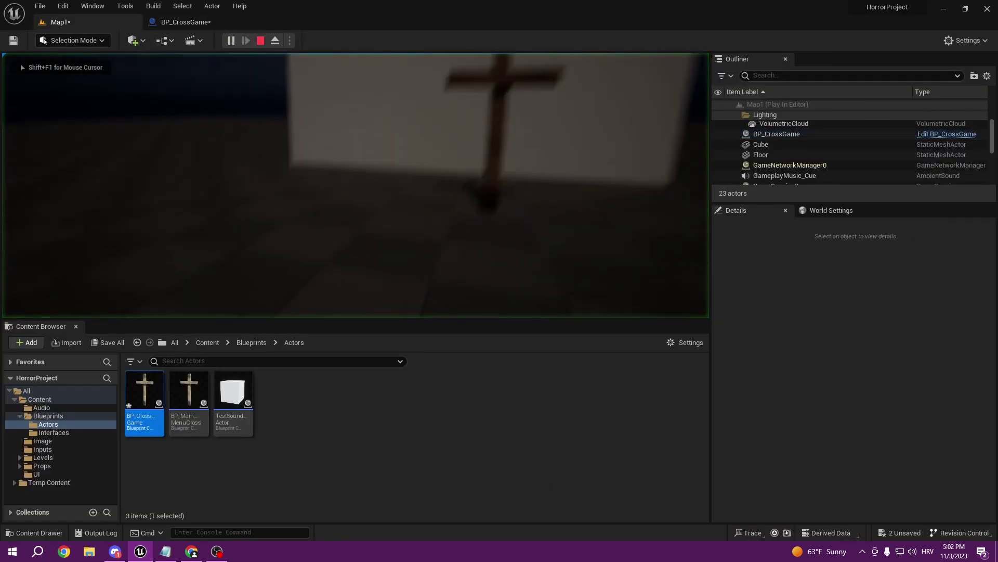